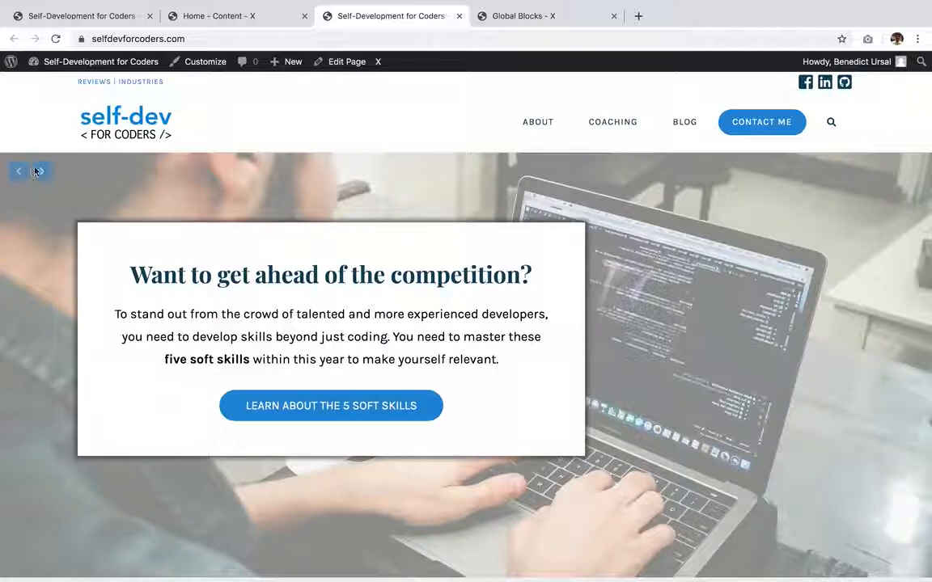
# - Open the X theme's Global Blocks manager from the site's admin bar
pyautogui.click(42, 171)
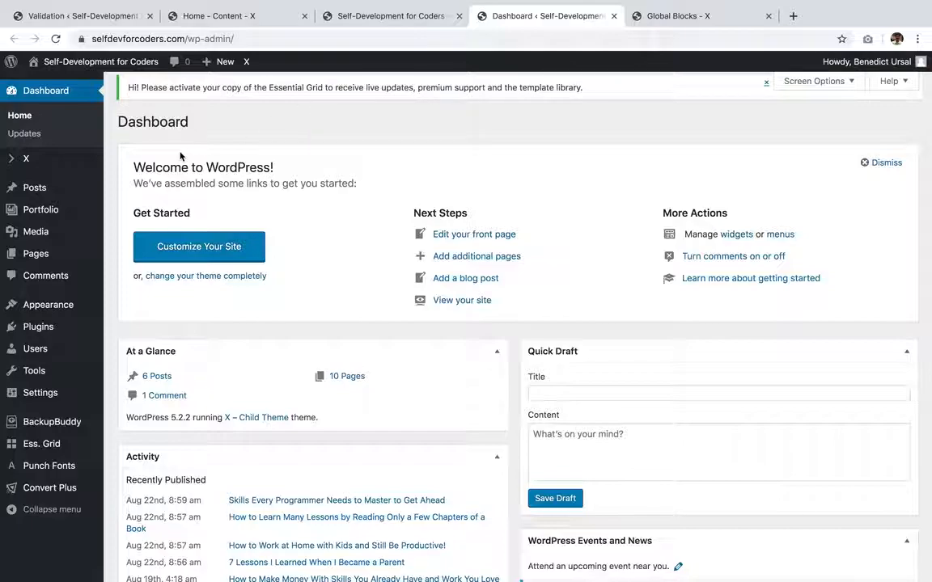
pyautogui.moveTo(42, 166)
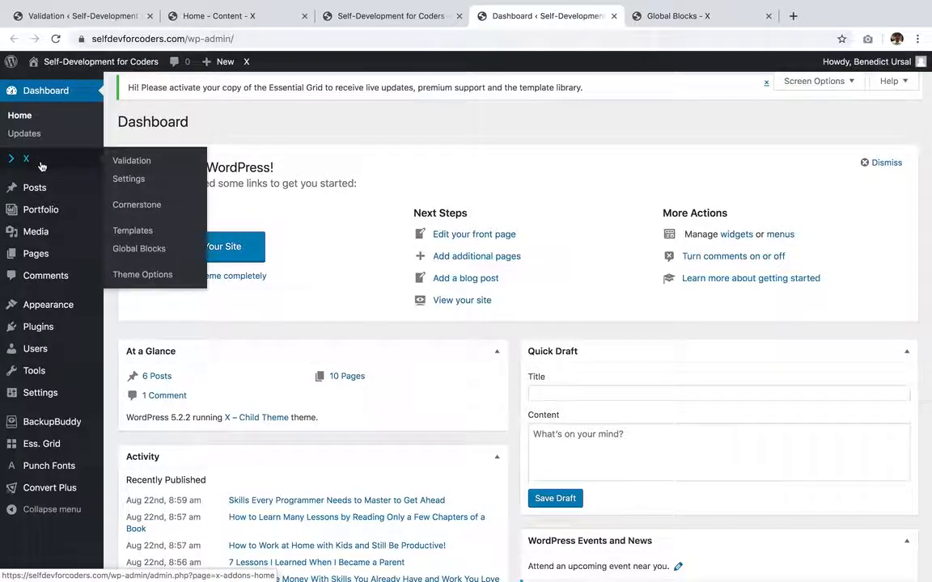
pyautogui.click(139, 248)
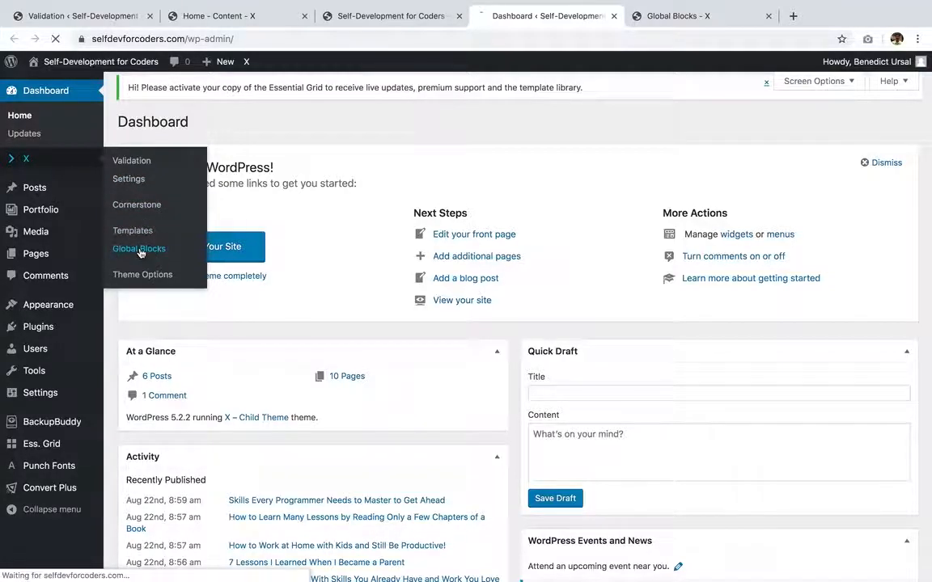
pyautogui.click(395, 16)
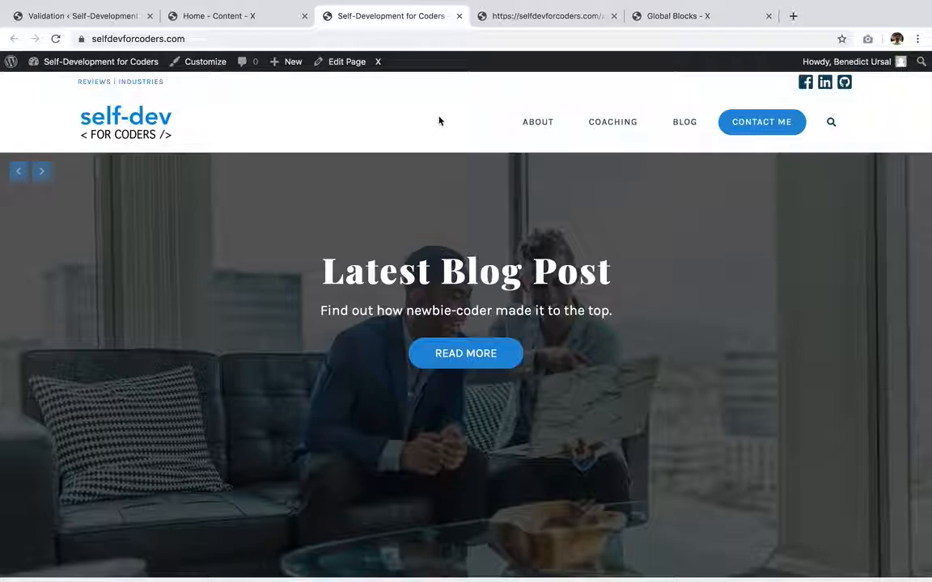
pyautogui.moveTo(379, 68)
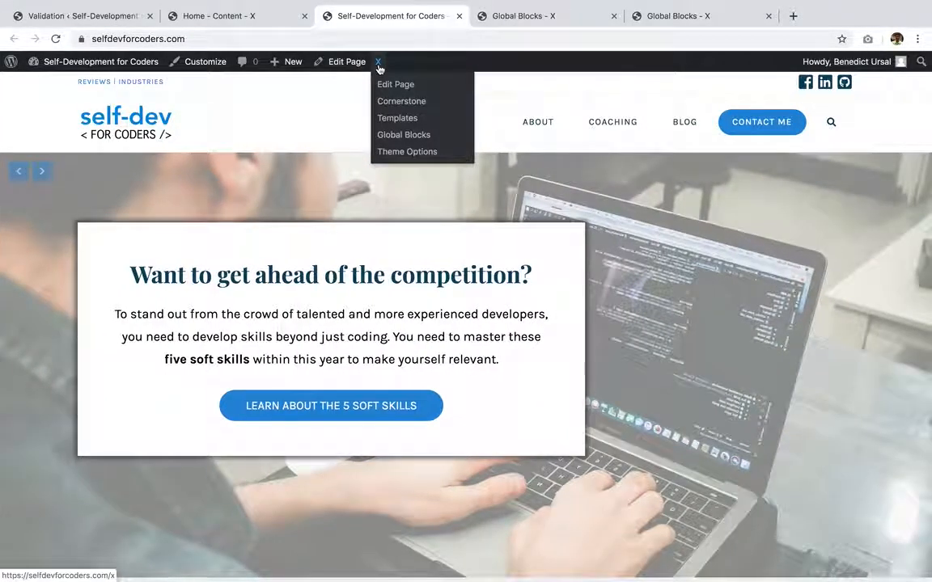
pyautogui.click(396, 134)
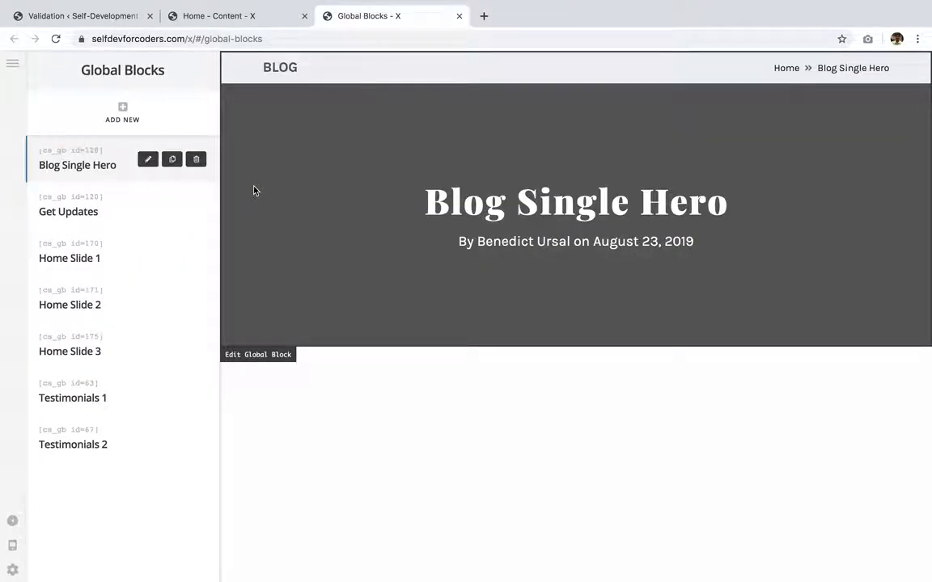
# - Preview the existing Home Slide 1, Home Slide 2 and Home Slide 3 global blocks
pyautogui.click(113, 265)
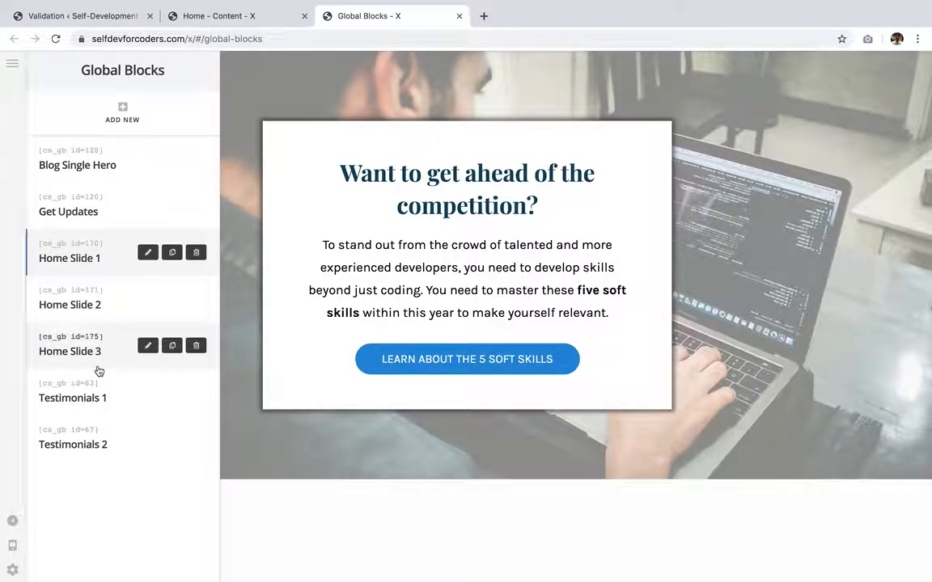
pyautogui.click(125, 307)
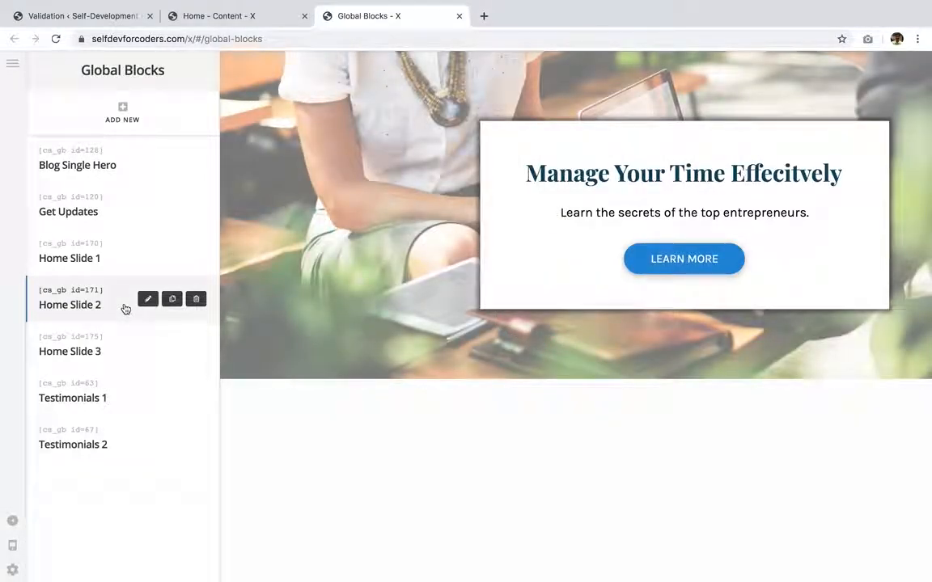
pyautogui.click(119, 338)
pyautogui.click(118, 356)
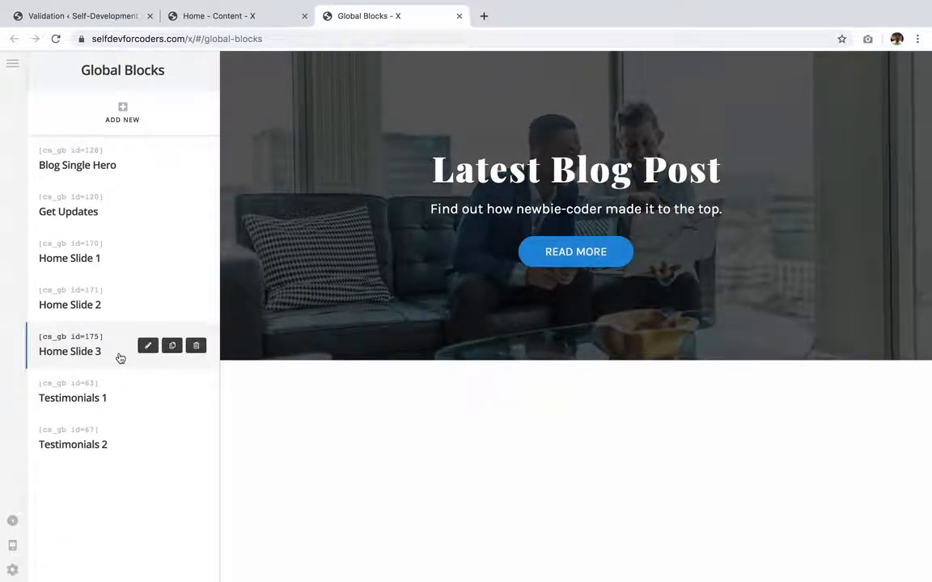
pyautogui.click(114, 267)
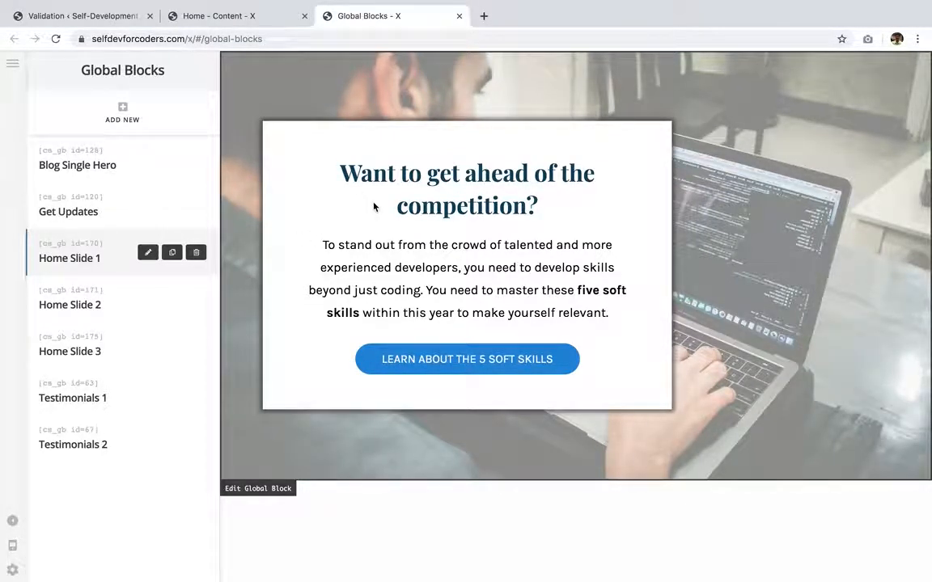
# - Create a new global block named Home Slider 0
pyautogui.click(125, 109)
pyautogui.write('hom')
pyautogui.press('BackSpace')
pyautogui.press('BackSpace')
pyautogui.press('BackSpace')
pyautogui.write('Home Slider 0')
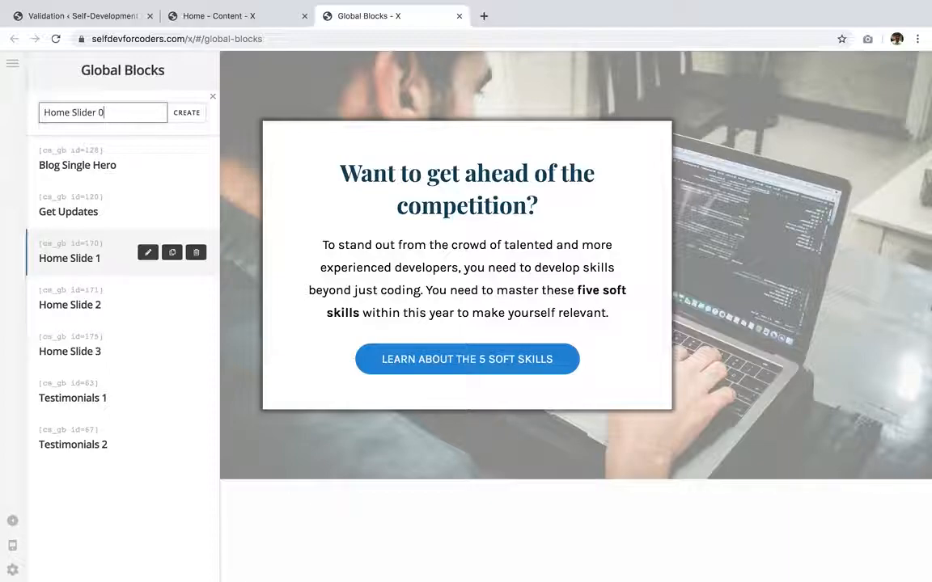
pyautogui.click(186, 116)
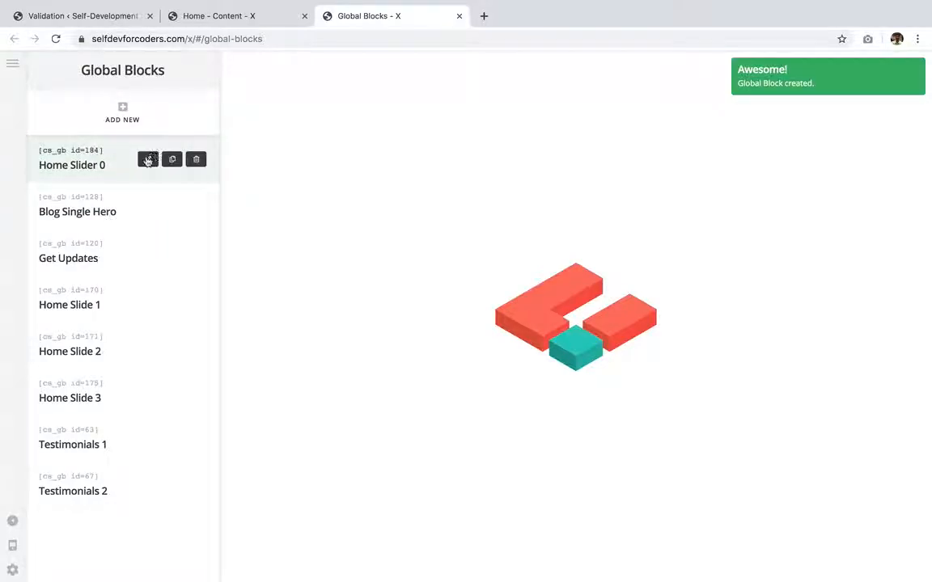
# - Open the new block in the builder, add a section and place a Headline element in it
pyautogui.click(148, 161)
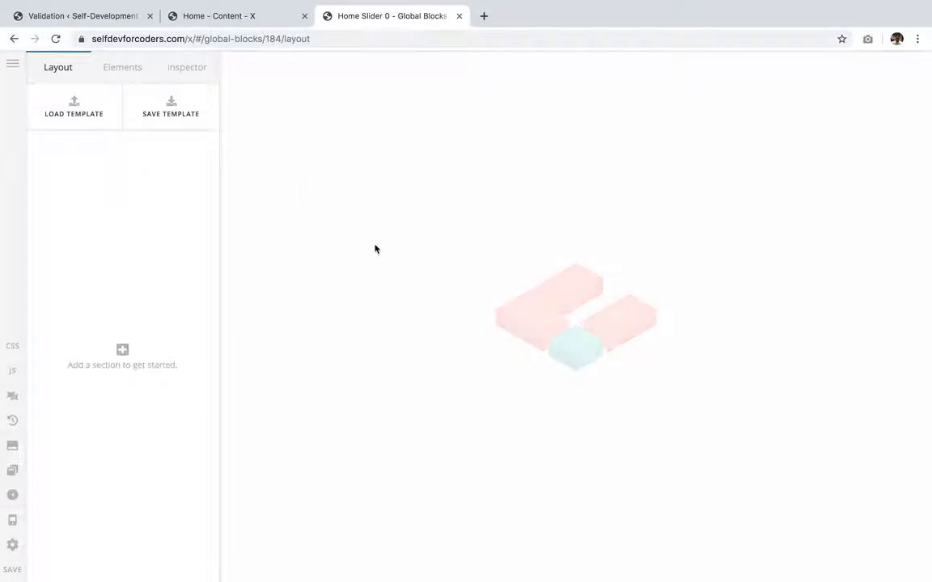
pyautogui.click(123, 351)
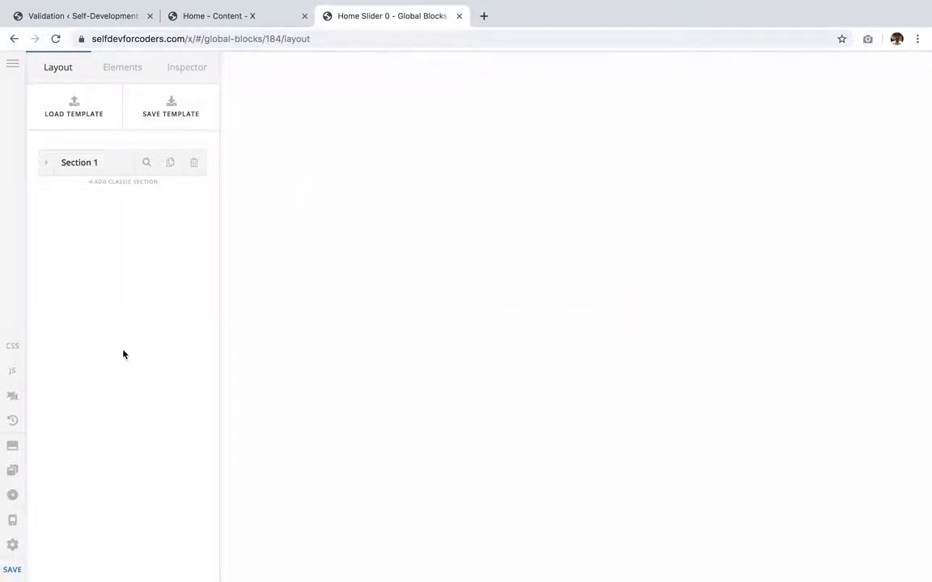
pyautogui.click(110, 66)
pyautogui.write('headline')
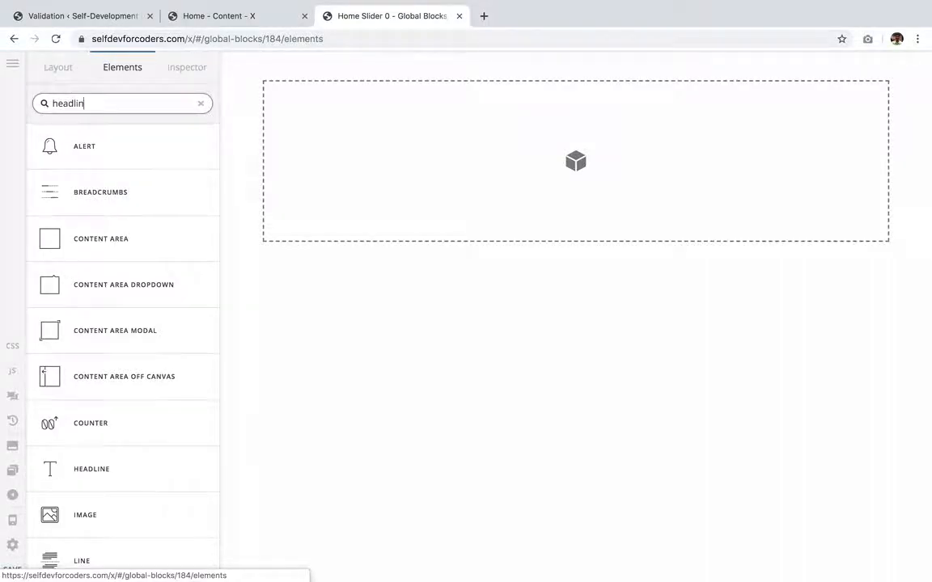
pyautogui.moveTo(101, 145); pyautogui.dragTo(473, 158)
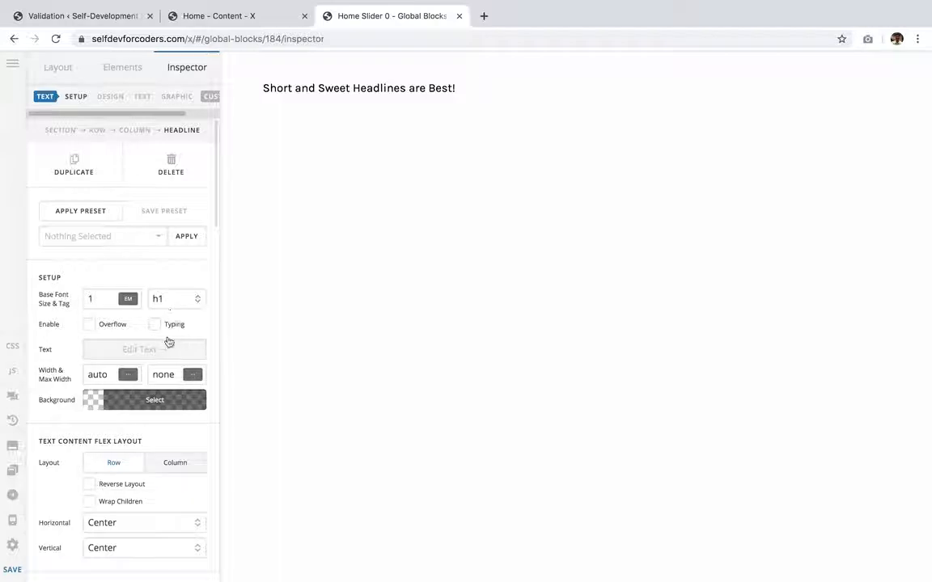
# - Replace the headline text with "I am the first slide"
pyautogui.click(157, 351)
pyautogui.hotkey('ctrl', 'a')
pyautogui.write('I')
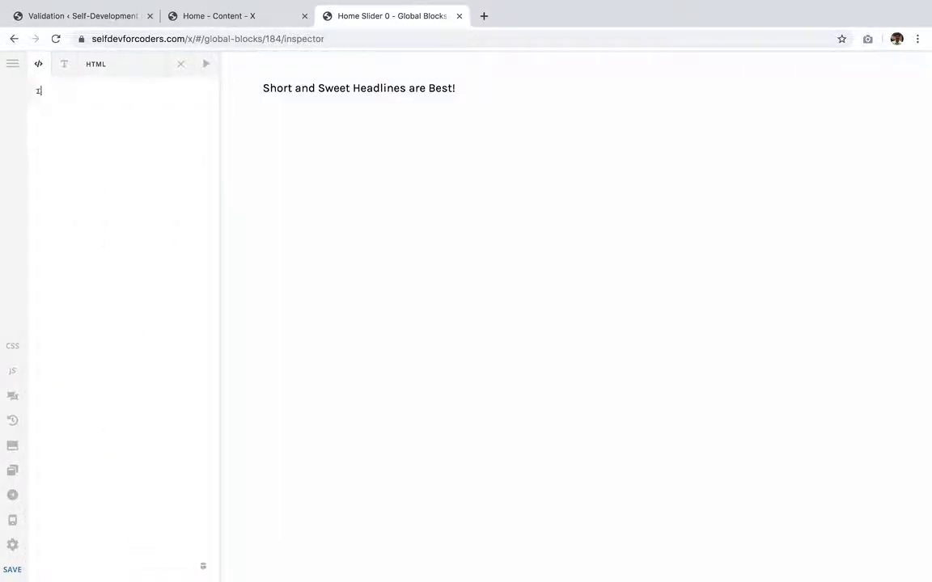
pyautogui.write(' am the first slide')
pyautogui.click(180, 64)
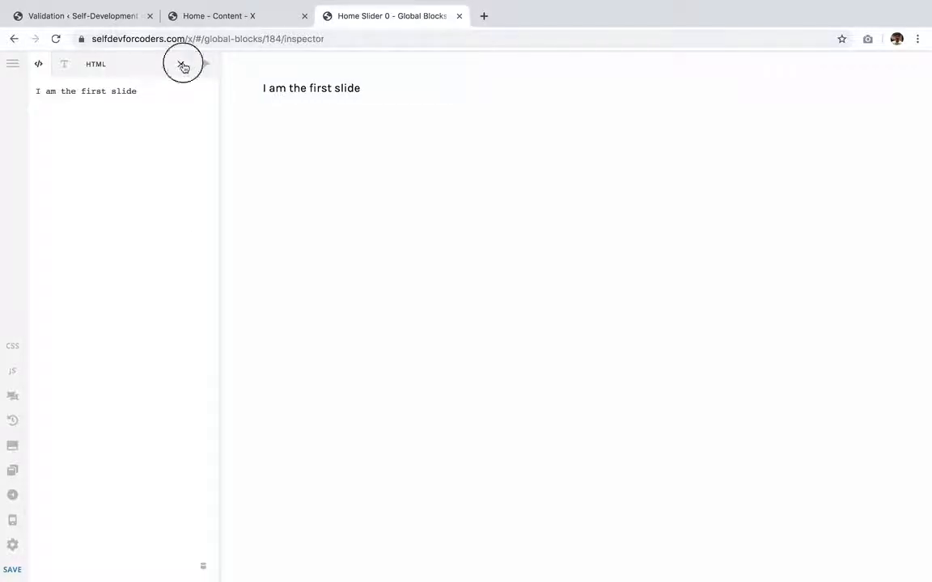
# - Style the headline with the Headings font family, 900 – Ultra Bold weight, 3 em size and centered alignment
pyautogui.click(142, 97)
pyautogui.click(163, 371)
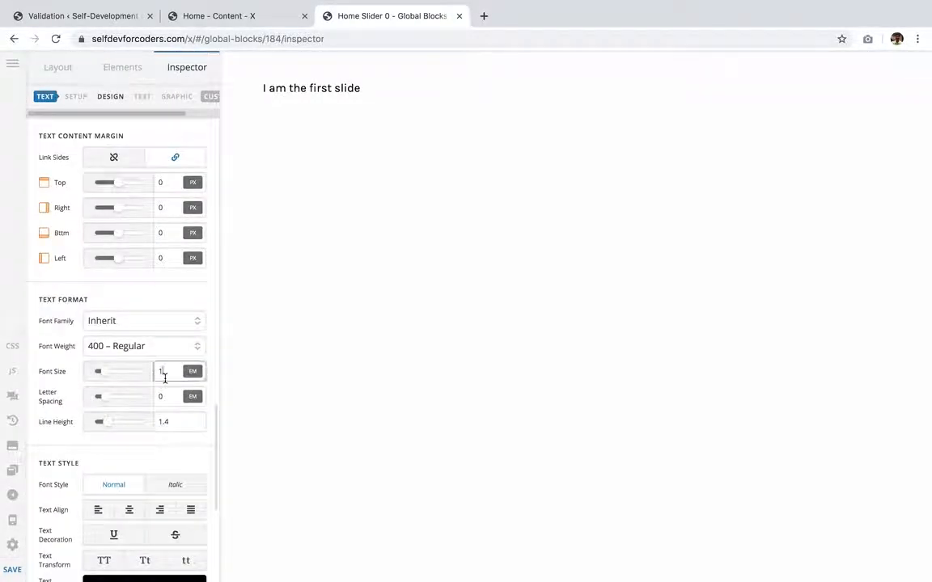
pyautogui.click(138, 322)
pyautogui.click(138, 346)
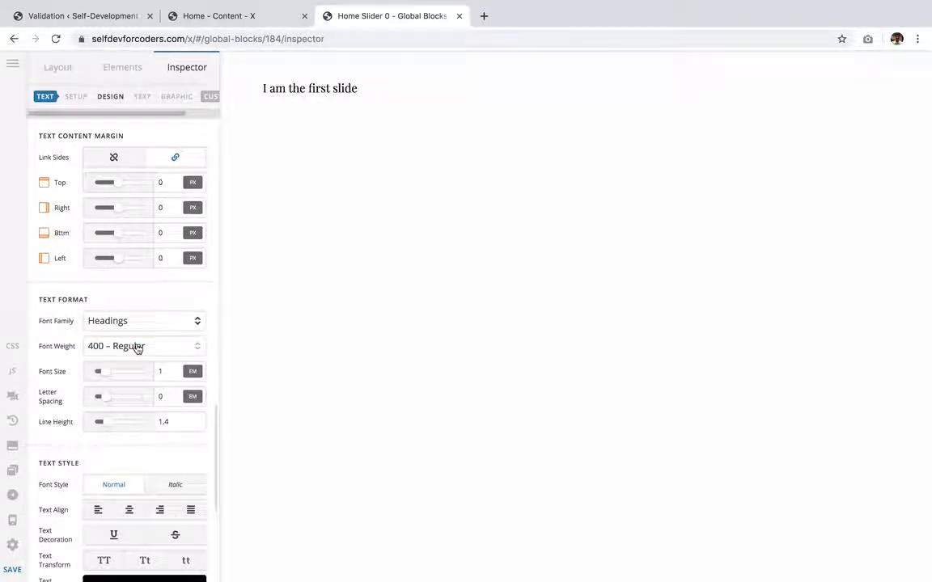
pyautogui.click(155, 347)
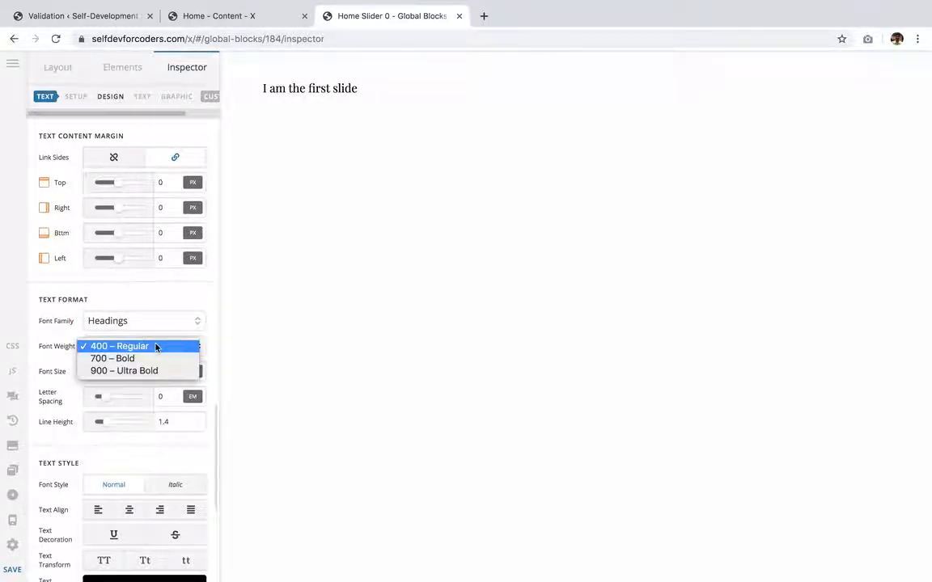
pyautogui.click(166, 370)
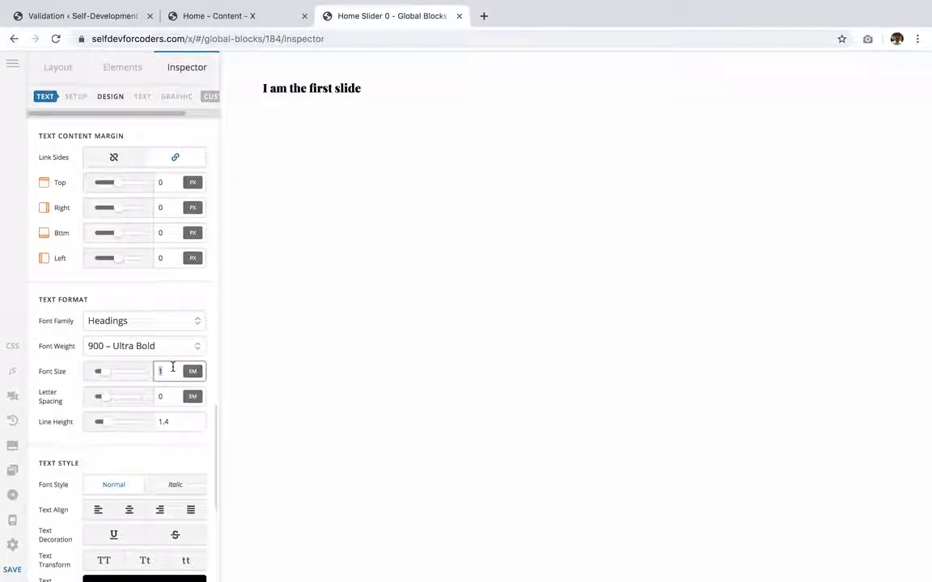
pyautogui.write('3')
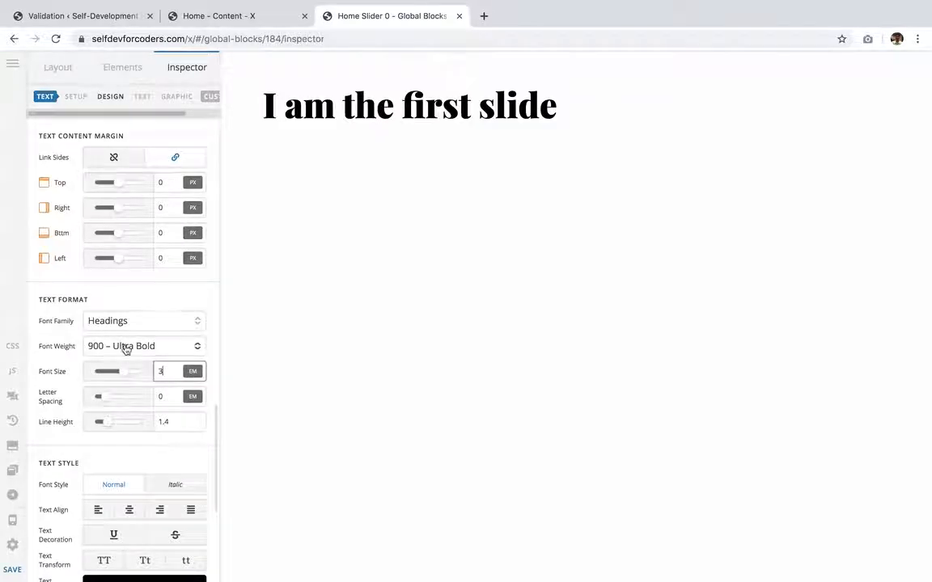
pyautogui.click(128, 511)
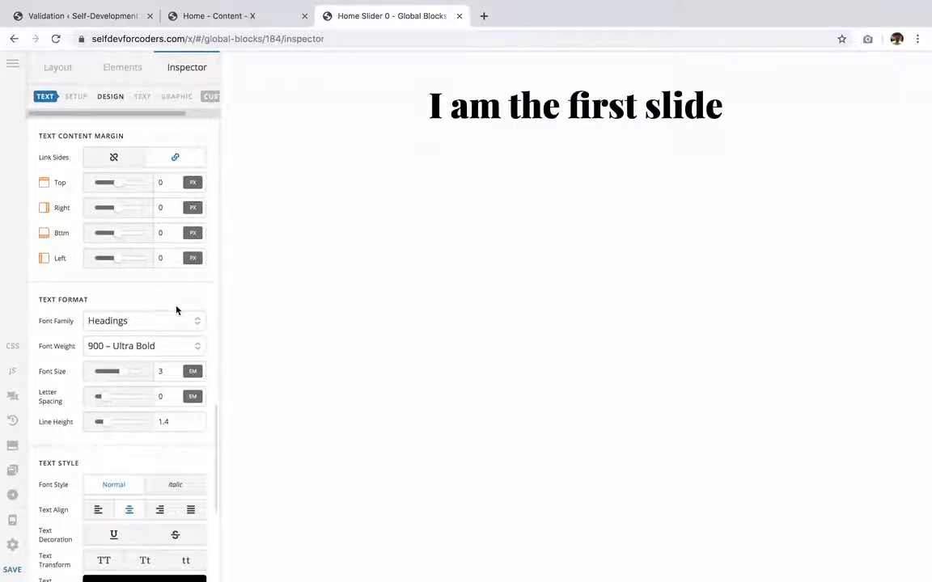
# - Add a Button element below the headline
pyautogui.scroll(15, 176, 310)
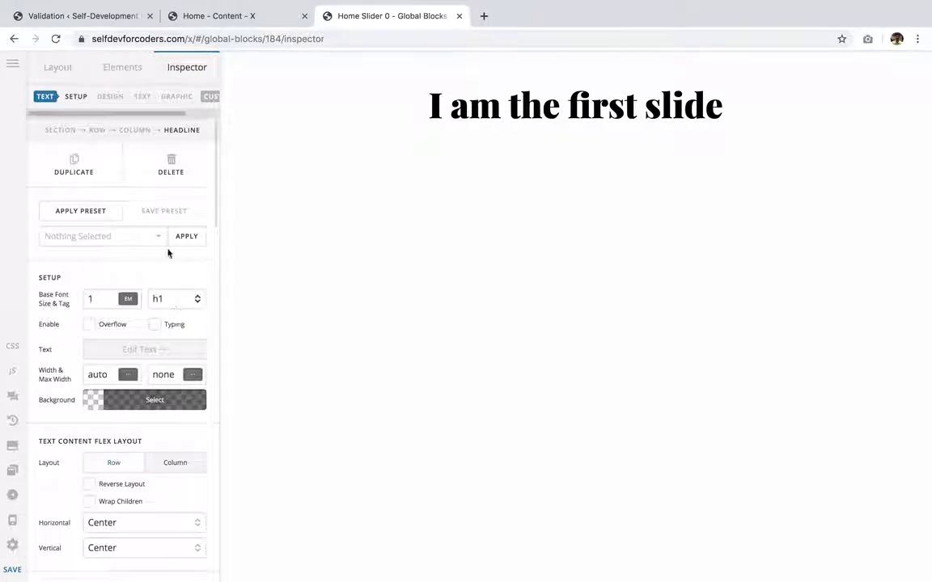
pyautogui.click(122, 68)
pyautogui.write('button')
pyautogui.moveTo(88, 145)
pyautogui.mouseDown()
pyautogui.moveTo(487, 138)
pyautogui.moveTo(565, 119)
pyautogui.moveTo(565, 145)
pyautogui.mouseUp()
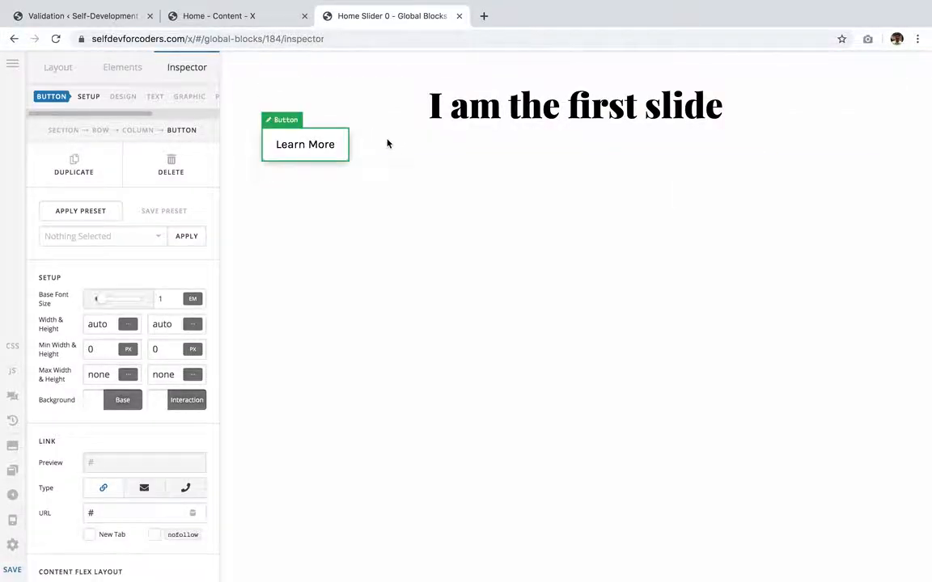
# - Center-align the content of the column containing the headline and button
pyautogui.click(140, 129)
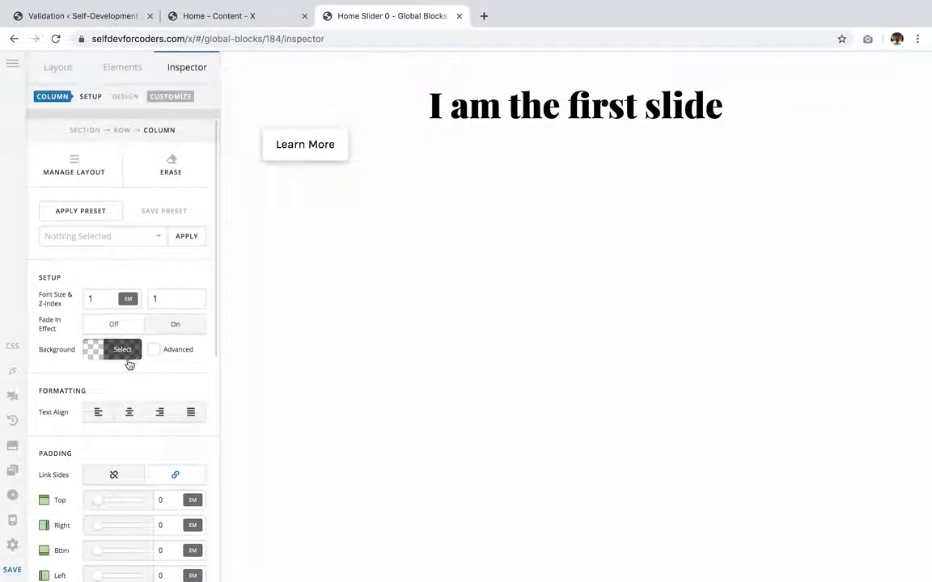
pyautogui.click(131, 412)
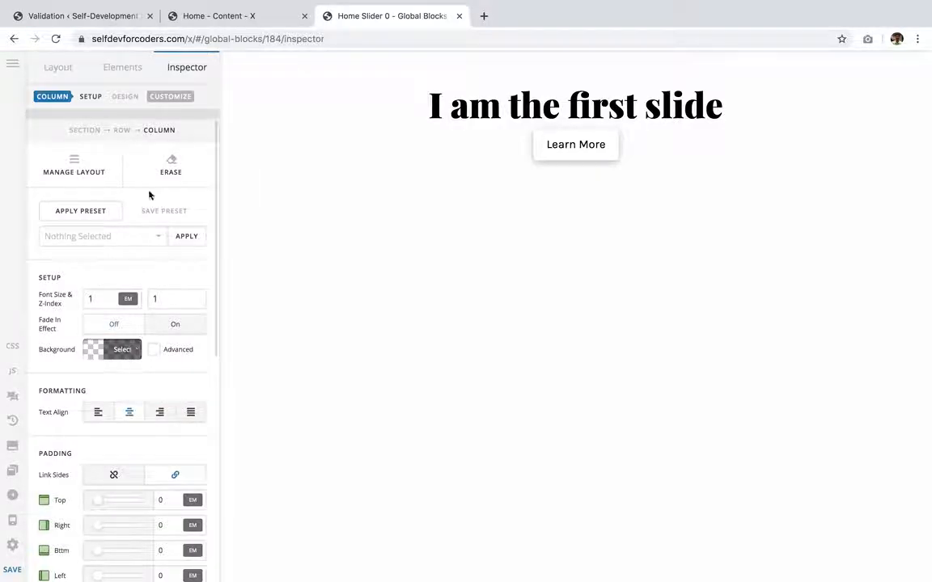
# - Insert a Gap element between the headline and the button
pyautogui.click(125, 71)
pyautogui.write('gap')
pyautogui.moveTo(113, 144); pyautogui.dragTo(582, 135)
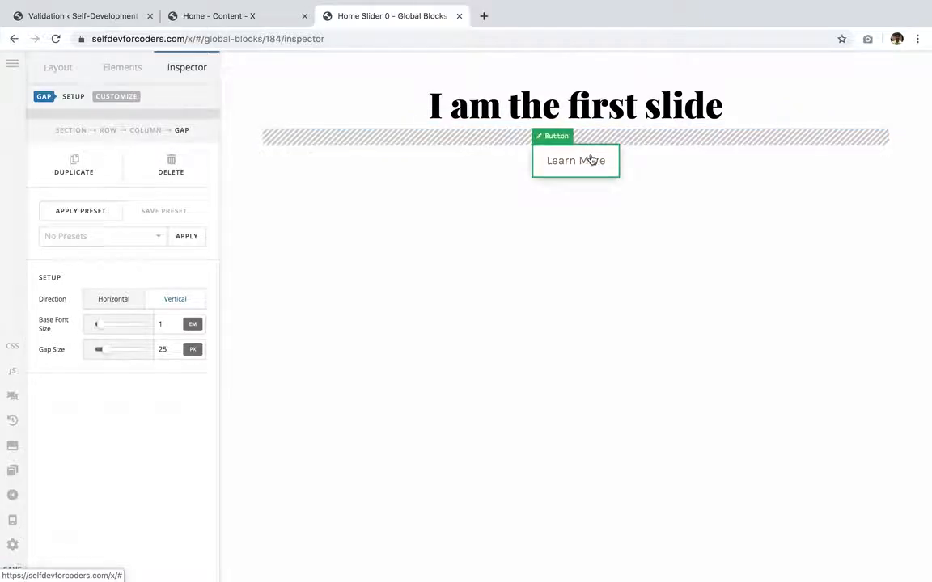
# - Apply the CTA Button preset to the button
pyautogui.click(591, 159)
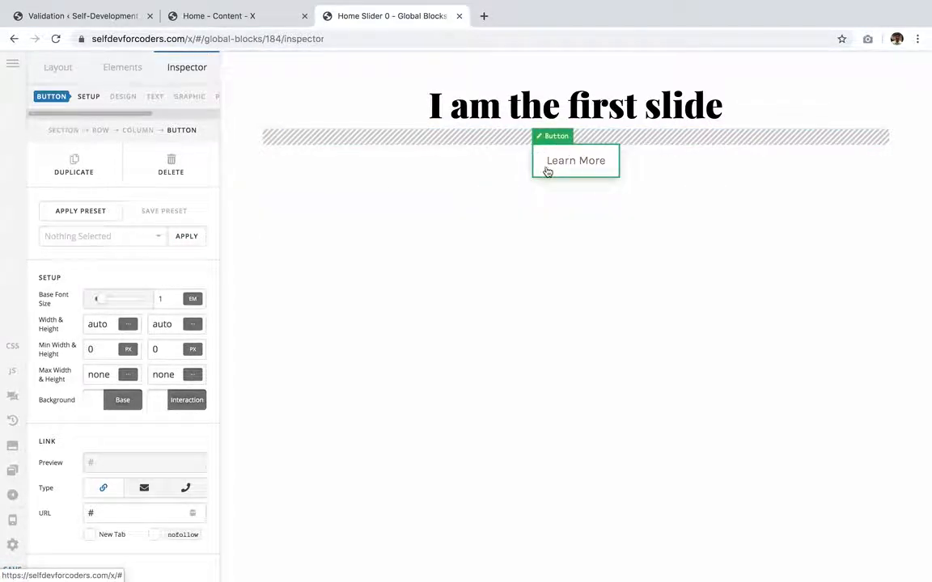
pyautogui.click(134, 237)
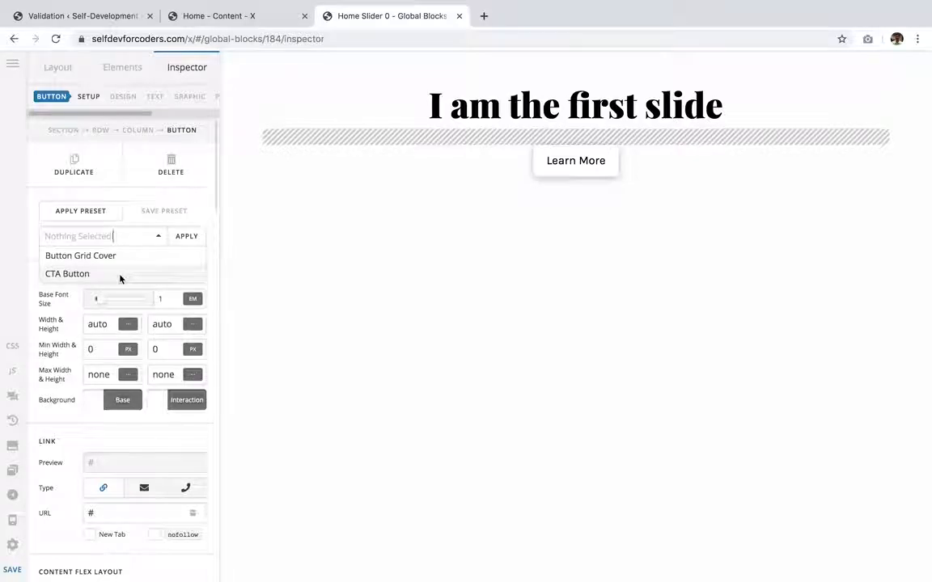
pyautogui.click(120, 275)
pyautogui.click(186, 236)
pyautogui.click(244, 269)
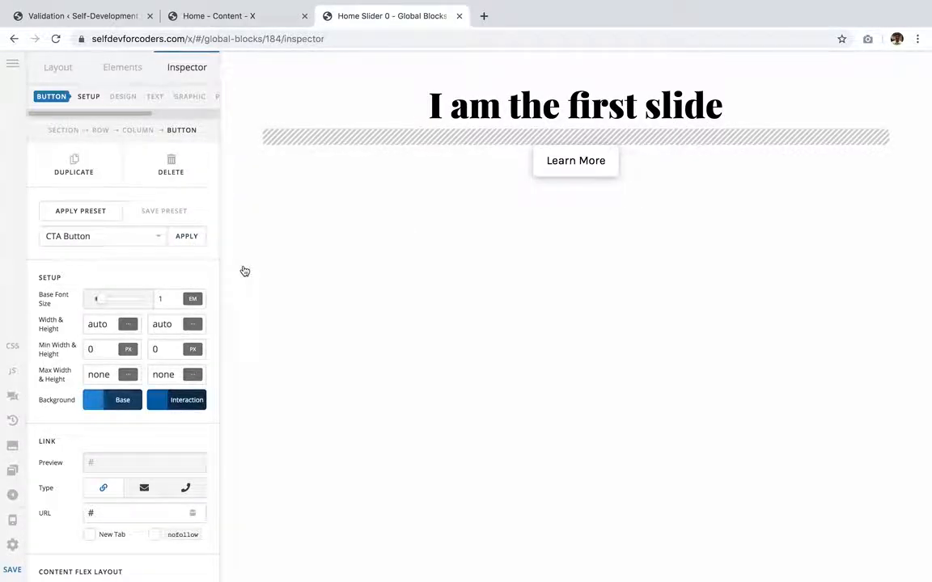
# - Set the section's background to the light mint swatch, rgb(218, 255, 237)
pyautogui.click(251, 74)
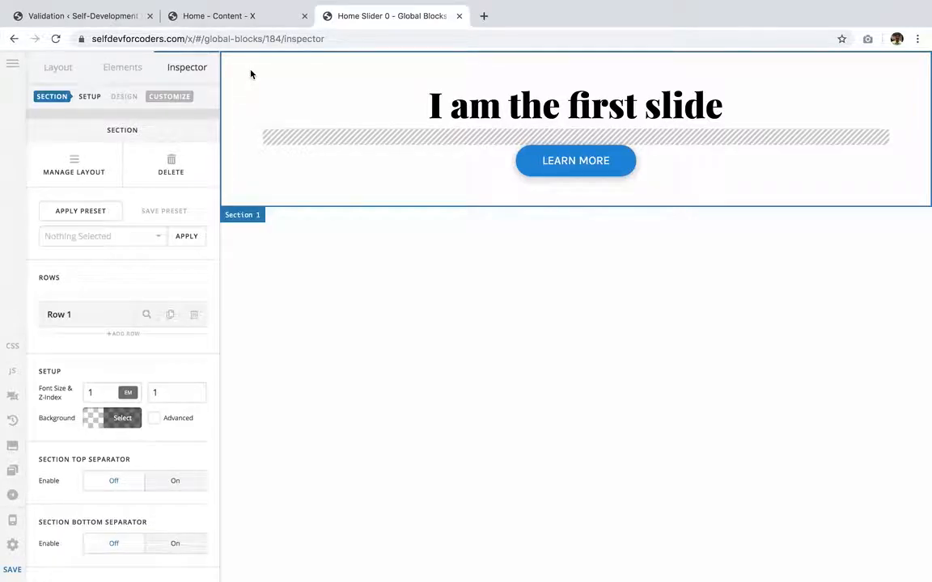
pyautogui.click(123, 418)
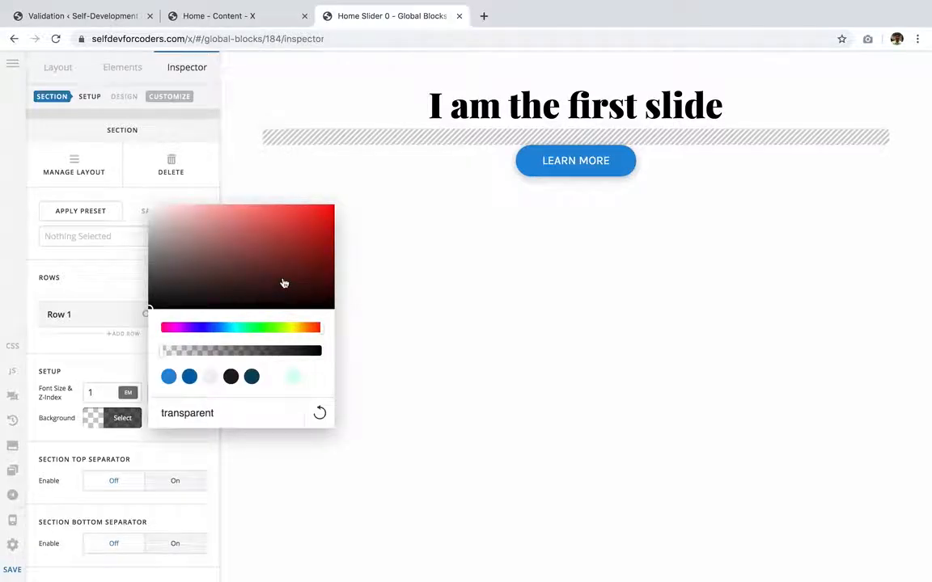
pyautogui.click(292, 376)
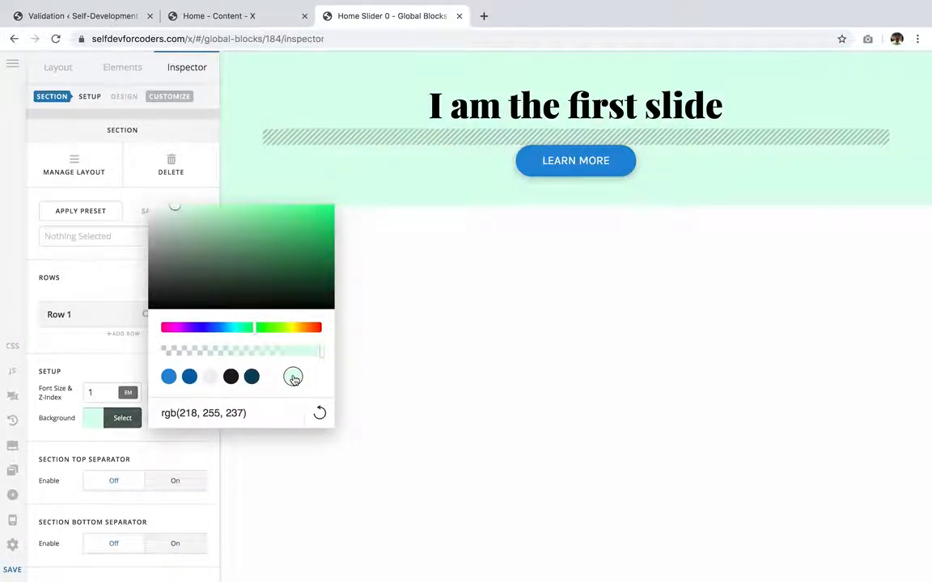
# - Set the section's top and bottom padding to 5 em each
pyautogui.click(98, 273)
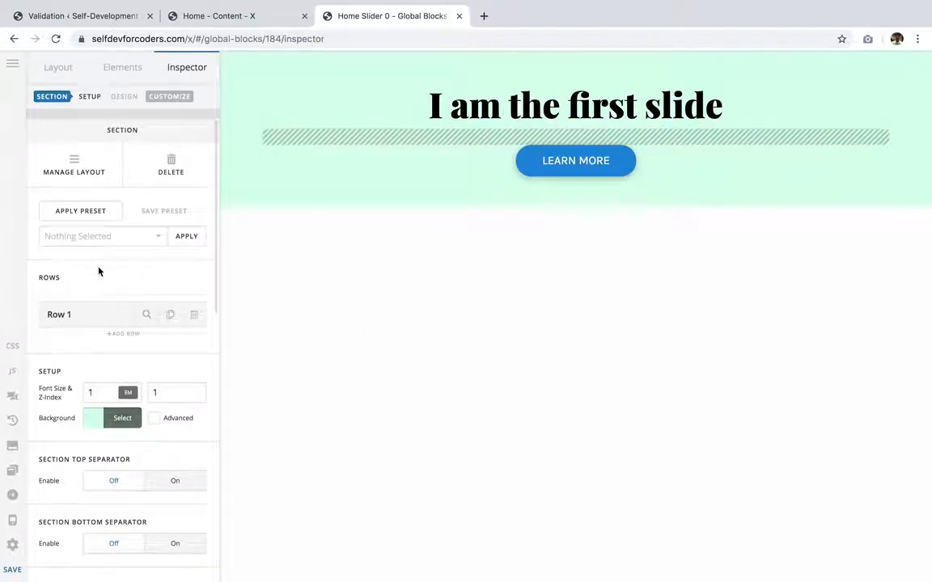
pyautogui.scroll(-8, 152, 430)
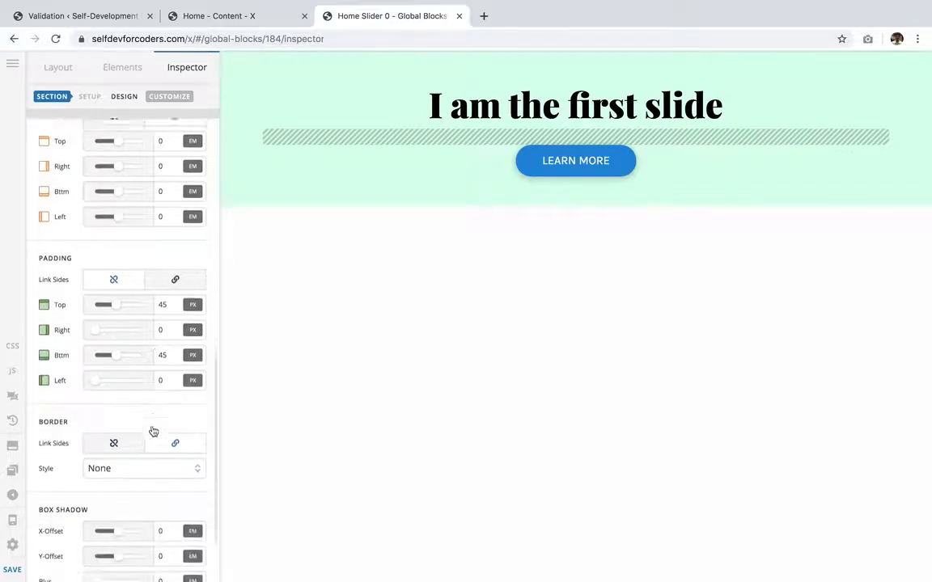
pyautogui.scroll(4, 167, 440)
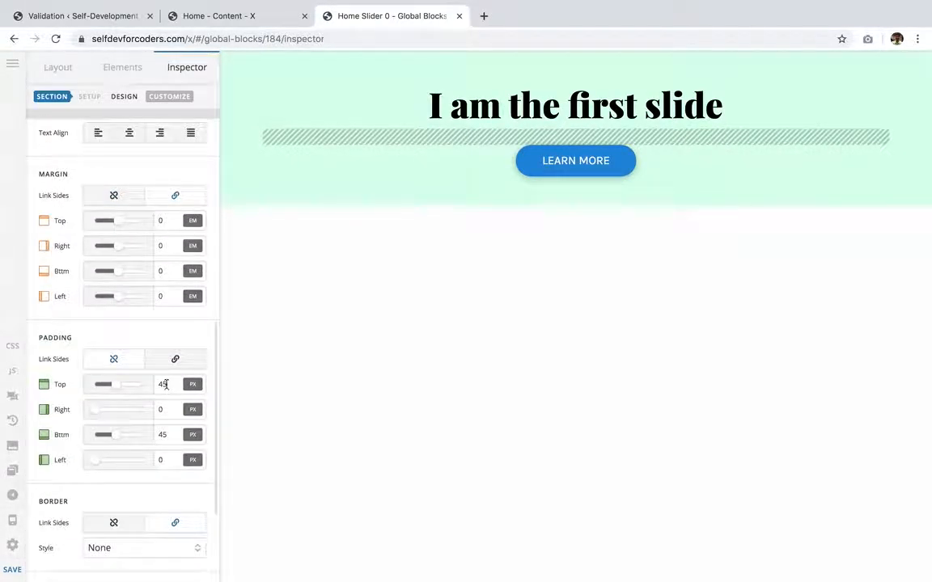
pyautogui.moveTo(194, 385)
pyautogui.click(126, 368)
pyautogui.write('4')
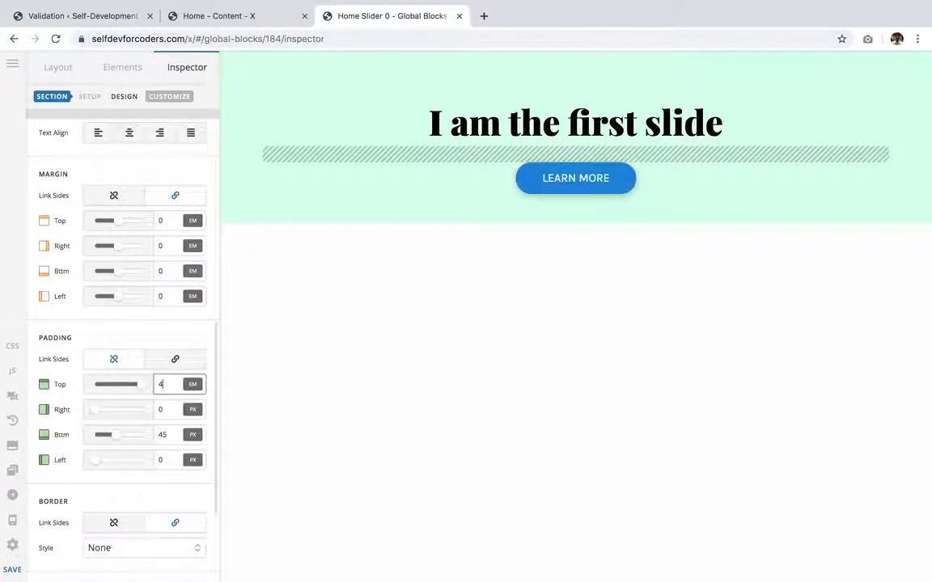
pyautogui.doubleClick(165, 385)
pyautogui.write('5')
pyautogui.click(191, 434)
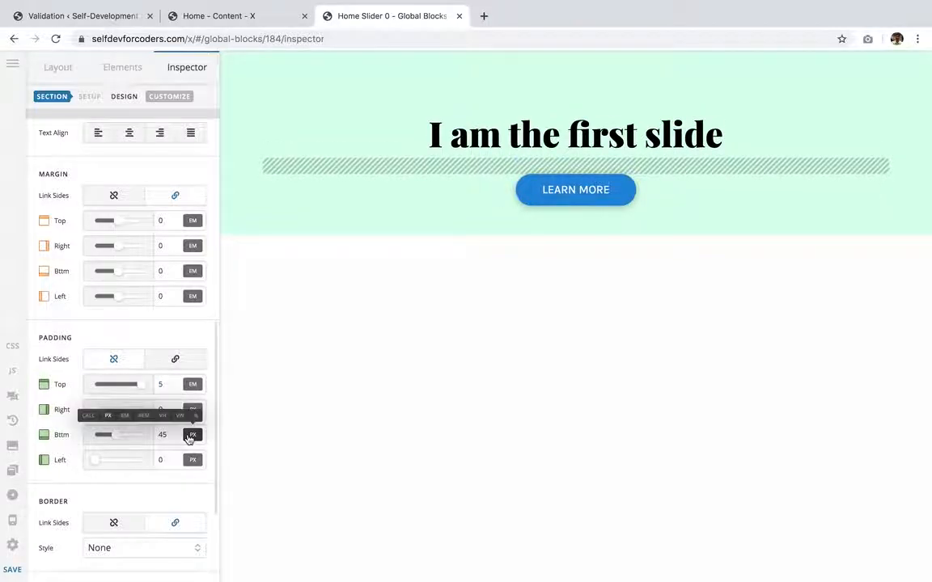
pyautogui.click(124, 416)
pyautogui.write('5')
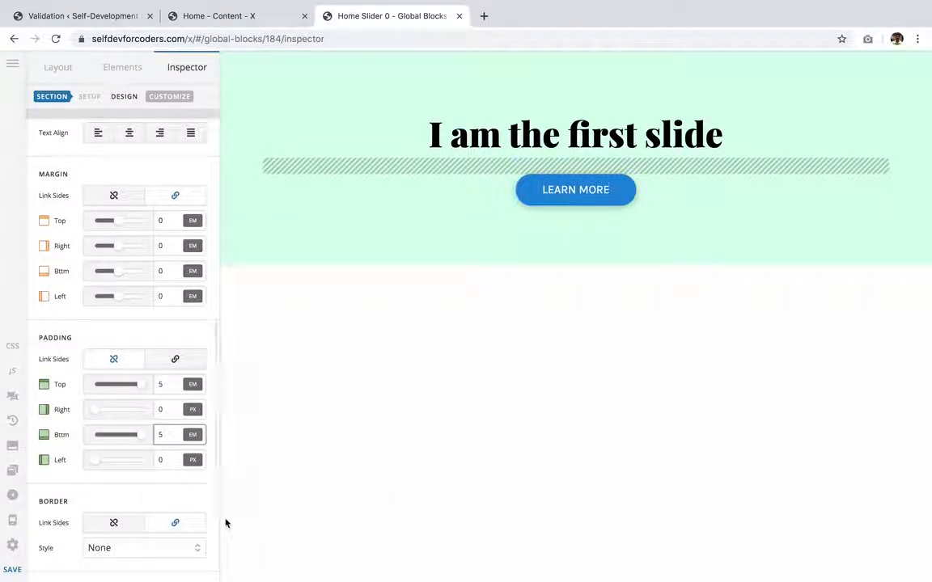
# - Save the Home Slider 0 global block
pyautogui.click(488, 76)
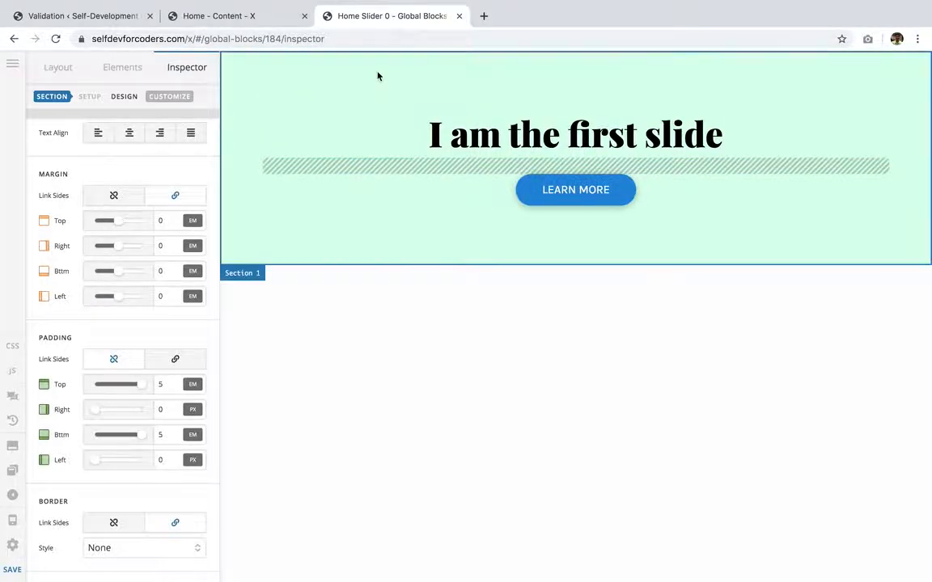
pyautogui.click(9, 573)
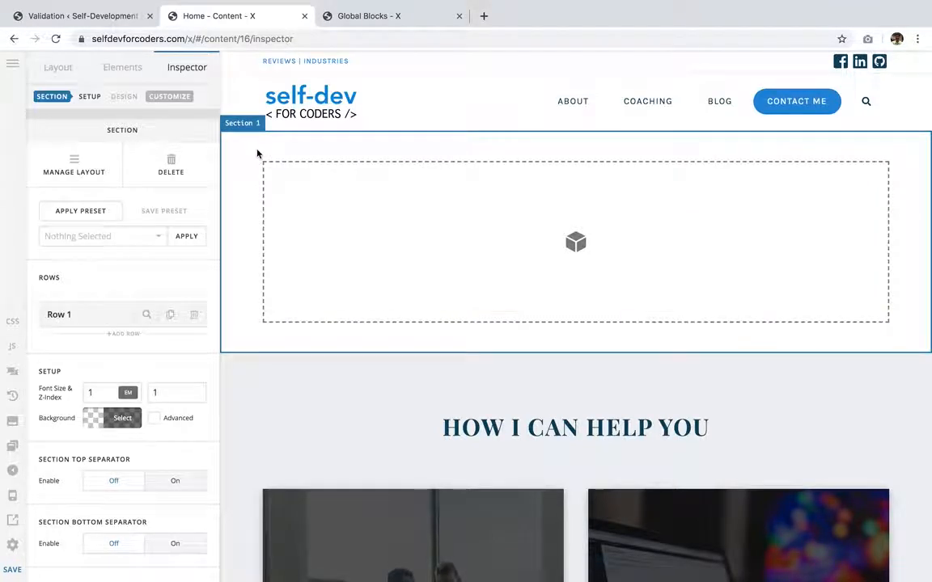
# - Search the elements for "slider" and add a Classic Slider into the empty first section of the home page
pyautogui.click(130, 71)
pyautogui.write('cl')
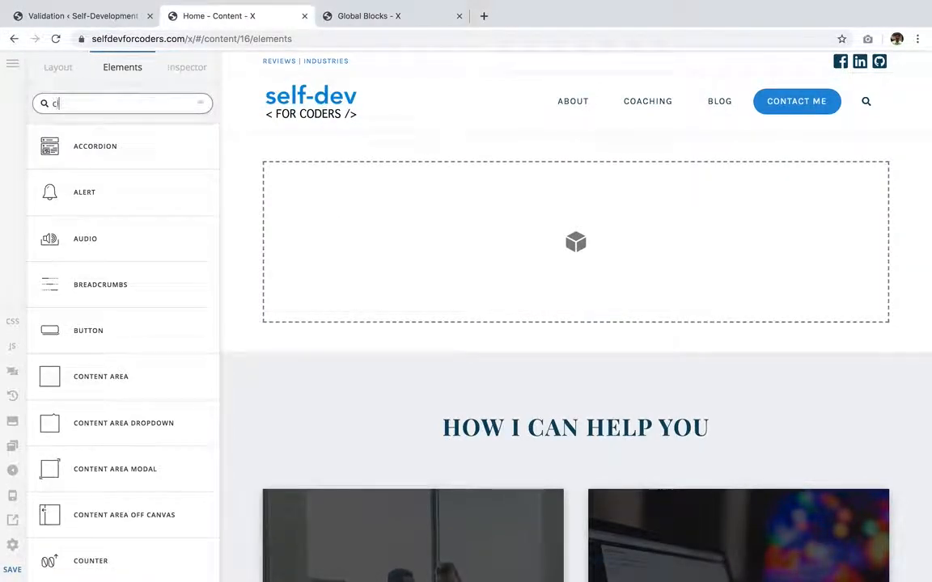
pyautogui.write('assic slider')
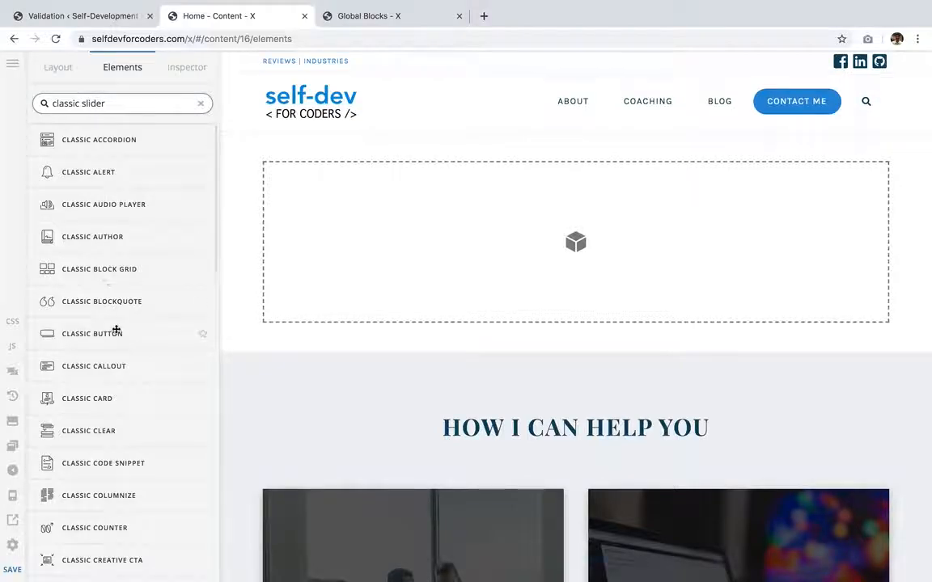
pyautogui.scroll(-3, 117, 327)
pyautogui.write('er')
pyautogui.press('super+a')
pyautogui.write('slider')
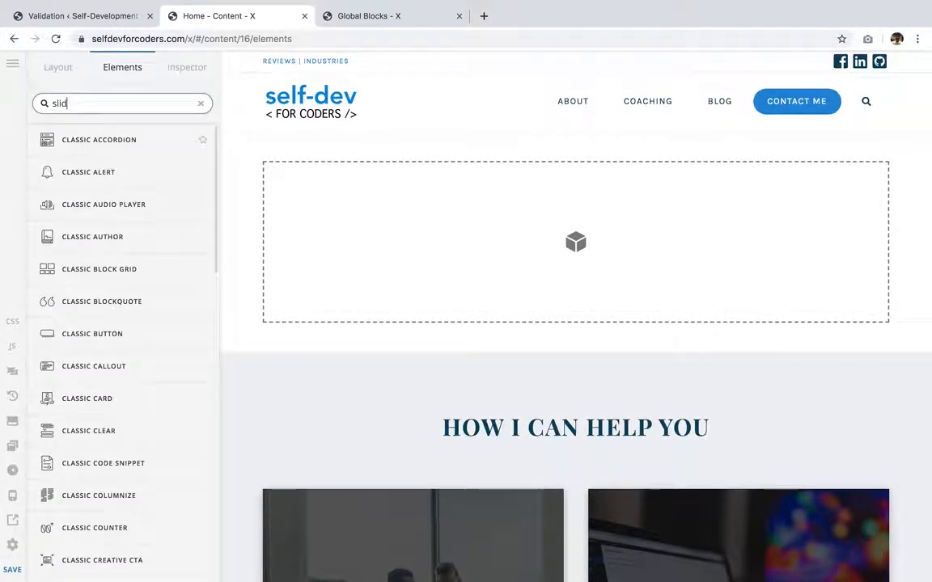
pyautogui.moveTo(114, 140); pyautogui.dragTo(332, 193)
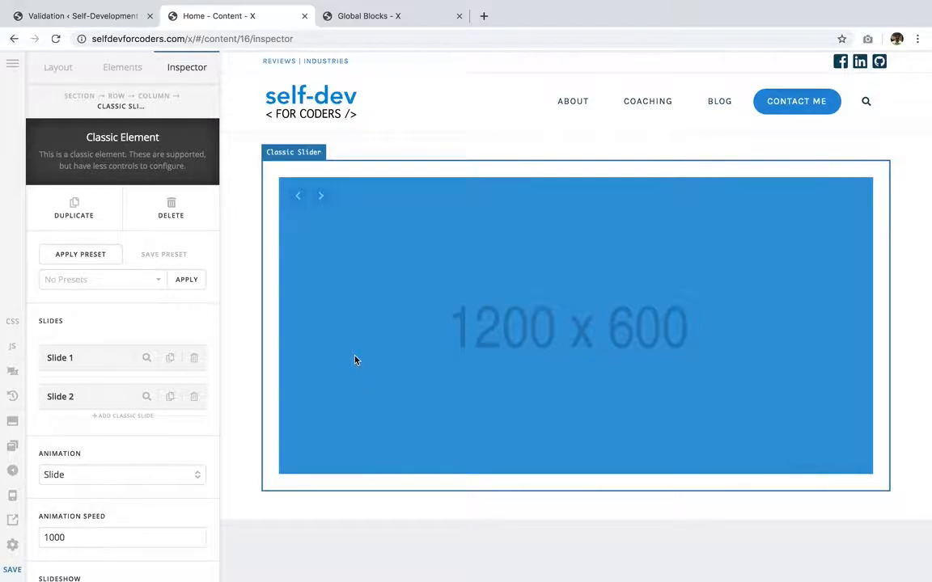
# - Copy the shortcode of the Home Slider 0 global block from the Global Blocks list
pyautogui.click(342, 18)
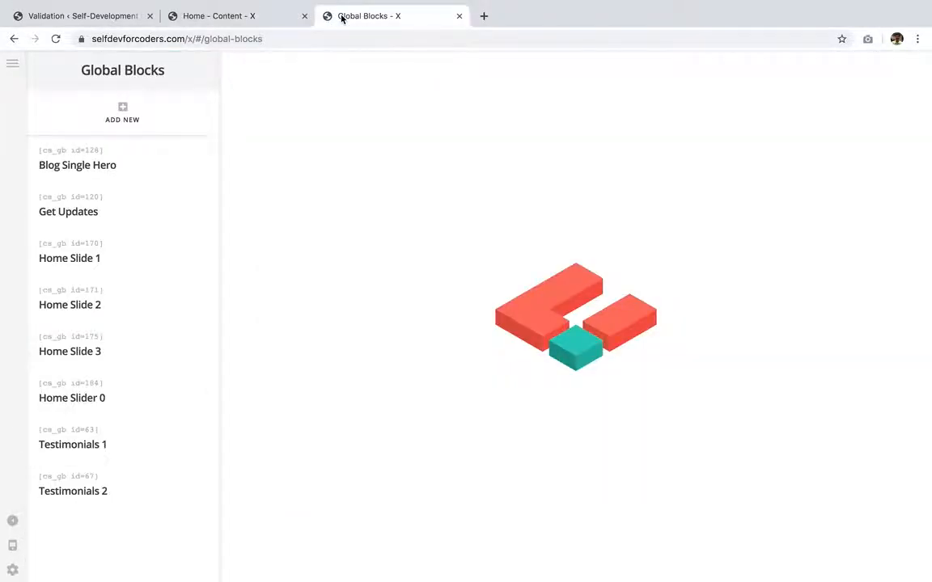
pyautogui.moveTo(145, 264)
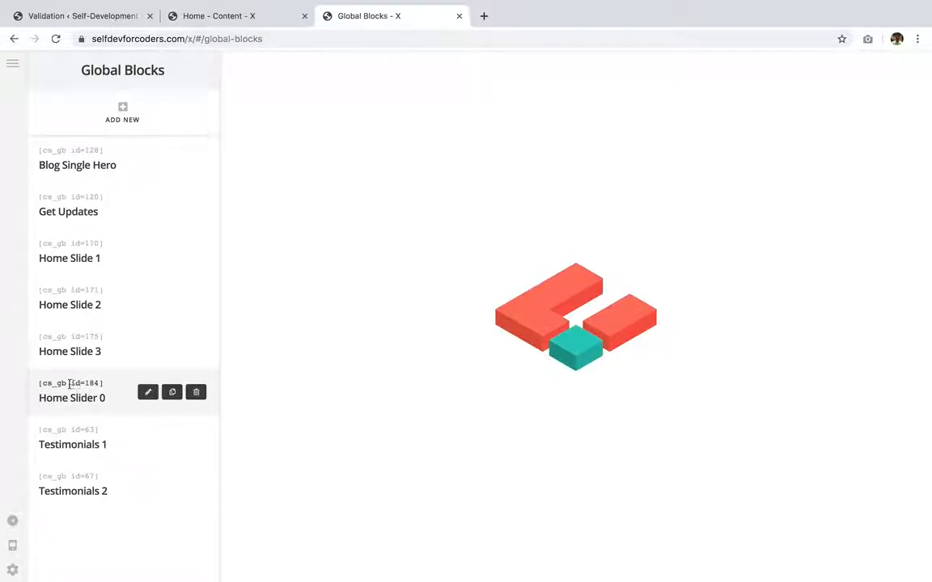
pyautogui.moveTo(40, 384); pyautogui.dragTo(103, 382)
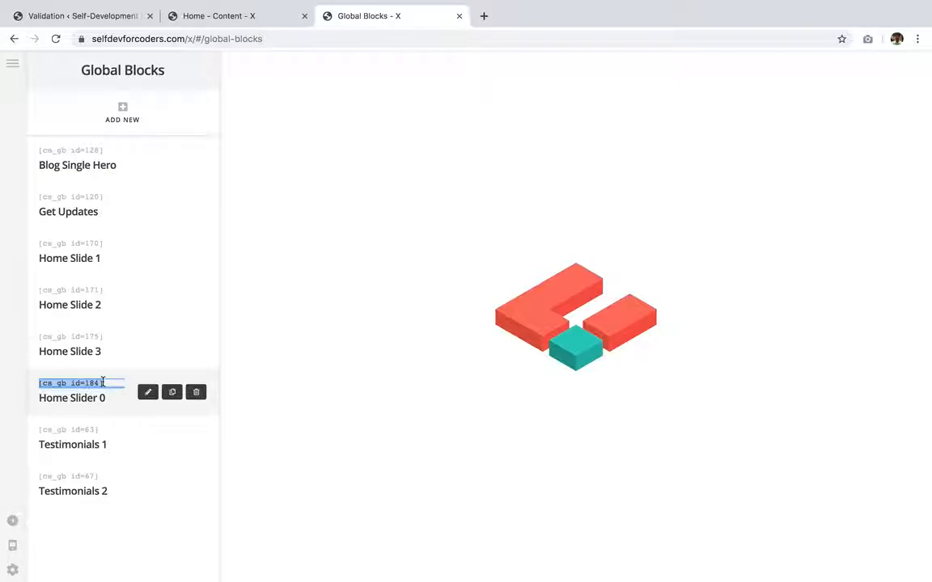
pyautogui.click(114, 407)
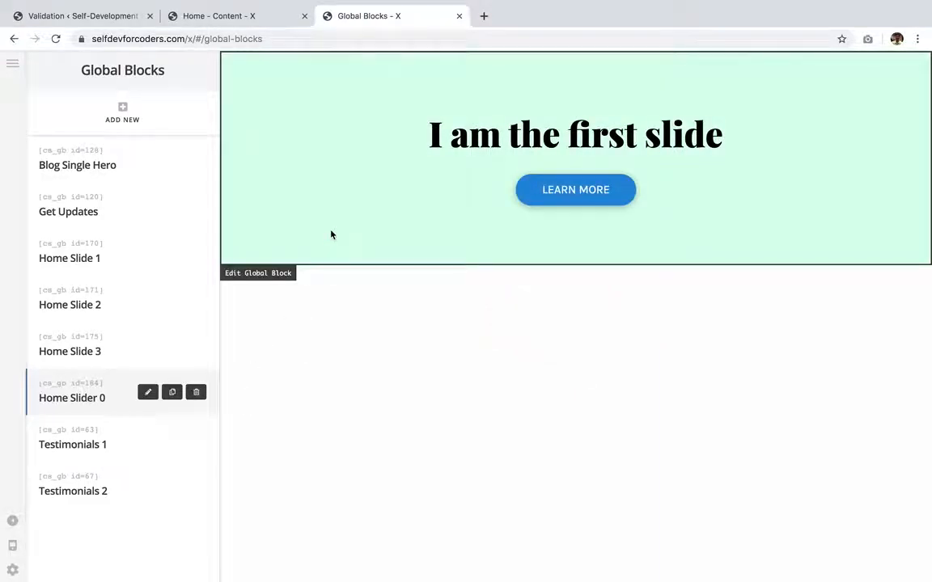
pyautogui.tripleClick(91, 382)
pyautogui.hotkey('ctrl', 'c')
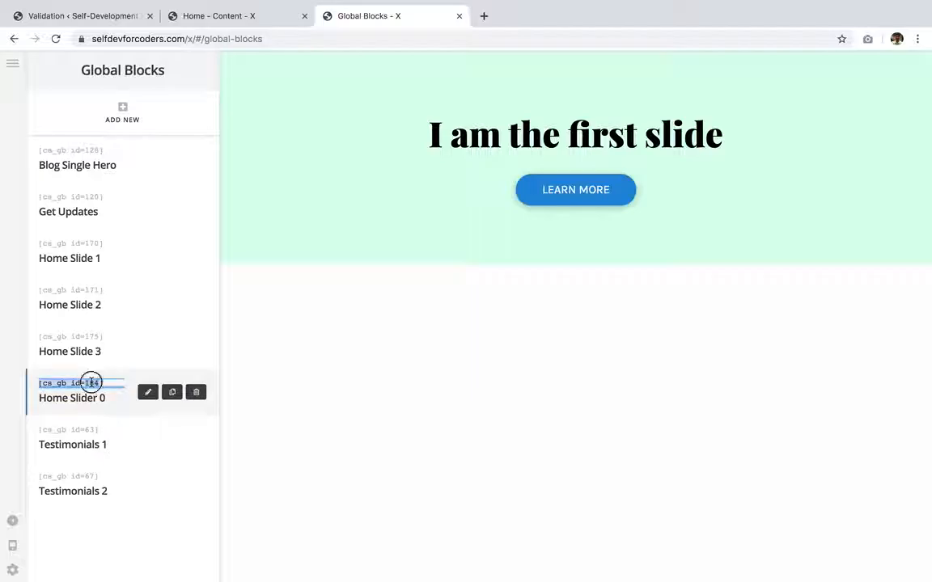
pyautogui.click(266, 16)
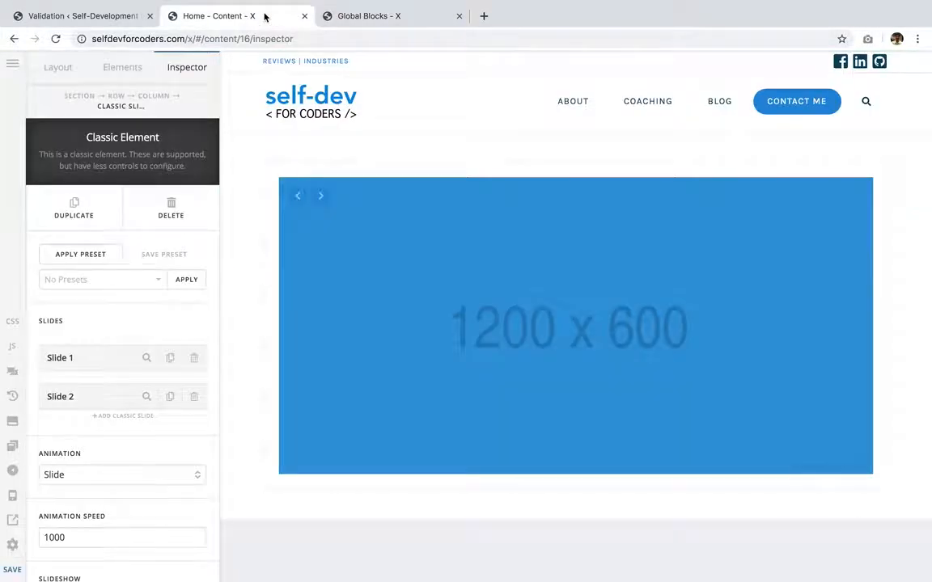
# - Replace Slide 1's placeholder content with the pasted shortcode [cs_gb id=184]
pyautogui.click(146, 364)
pyautogui.click(146, 447)
pyautogui.hotkey('ctrl', 'a')
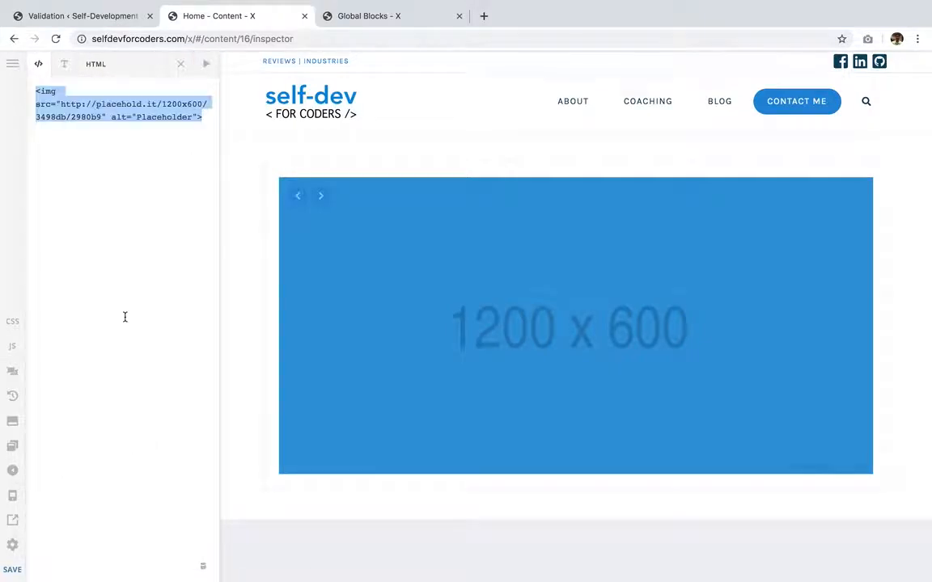
pyautogui.press('BackSpace')
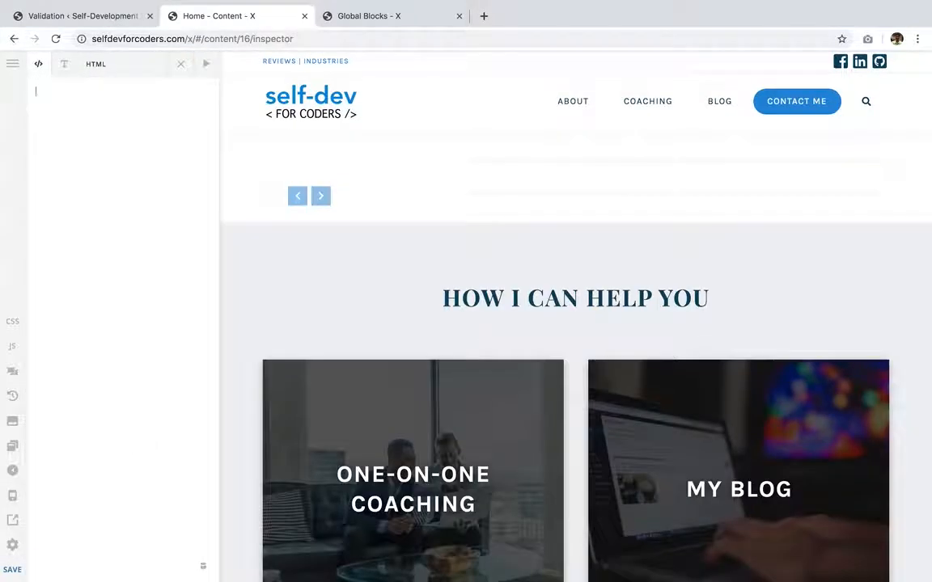
pyautogui.hotkey('ctrl', 'v')
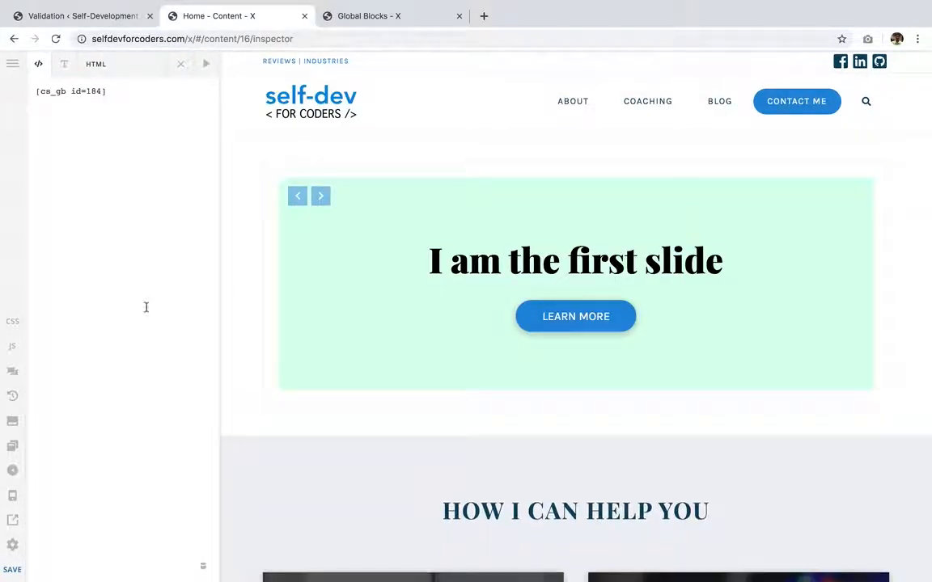
pyautogui.click(180, 65)
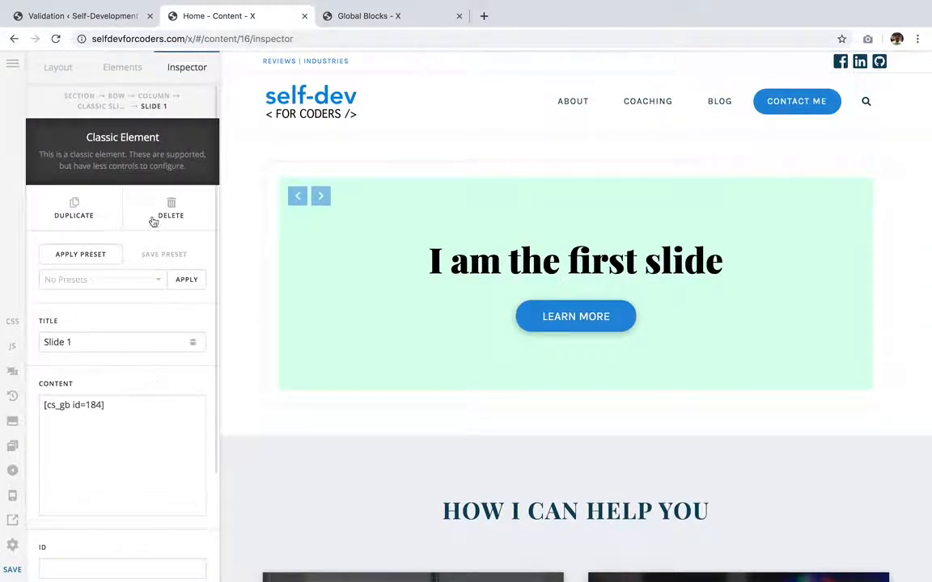
# - Replace Slide 2's content with the Home Slide 1 global block shortcode [cs_gb id=170]
pyautogui.click(97, 106)
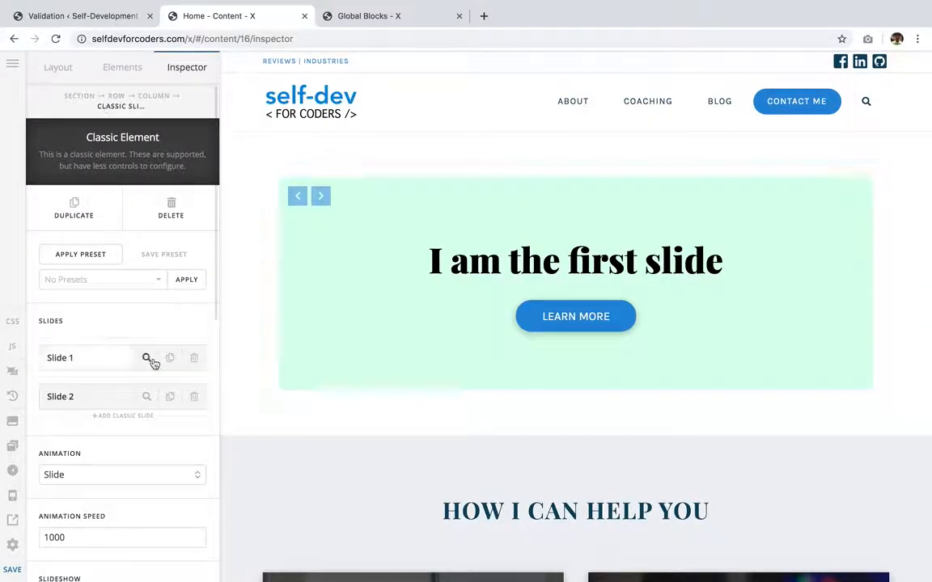
pyautogui.click(148, 400)
pyautogui.click(148, 408)
pyautogui.hotkey('ctrl', 'a')
pyautogui.press('BackSpace')
pyautogui.click(371, 21)
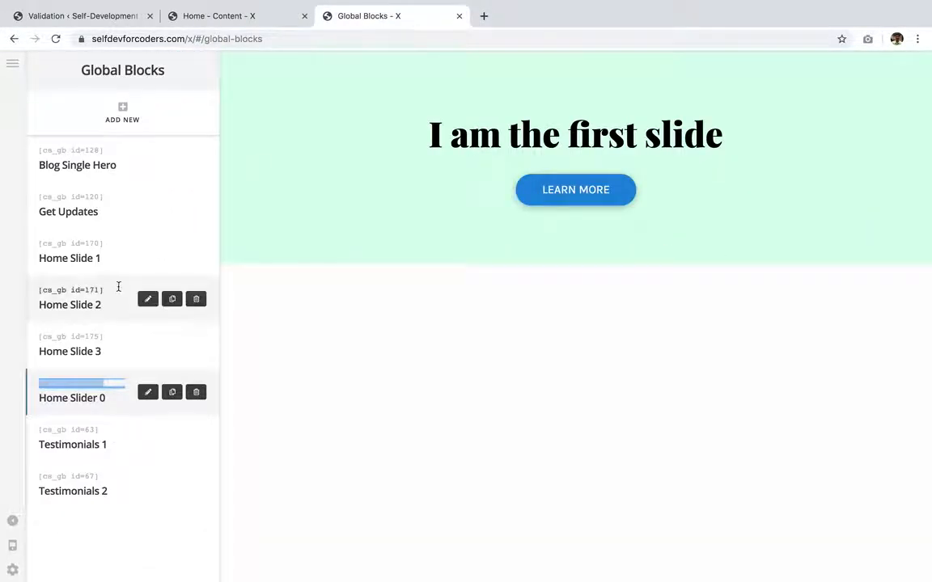
pyautogui.click(96, 243)
pyautogui.hotkey('ctrl', 'c')
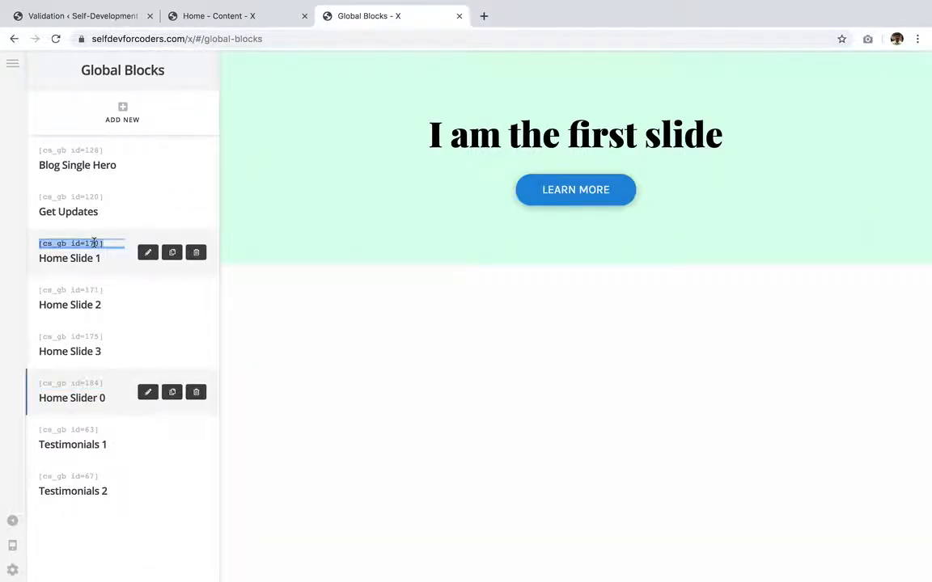
pyautogui.click(270, 17)
pyautogui.hotkey('ctrl', 'v')
pyautogui.click(180, 64)
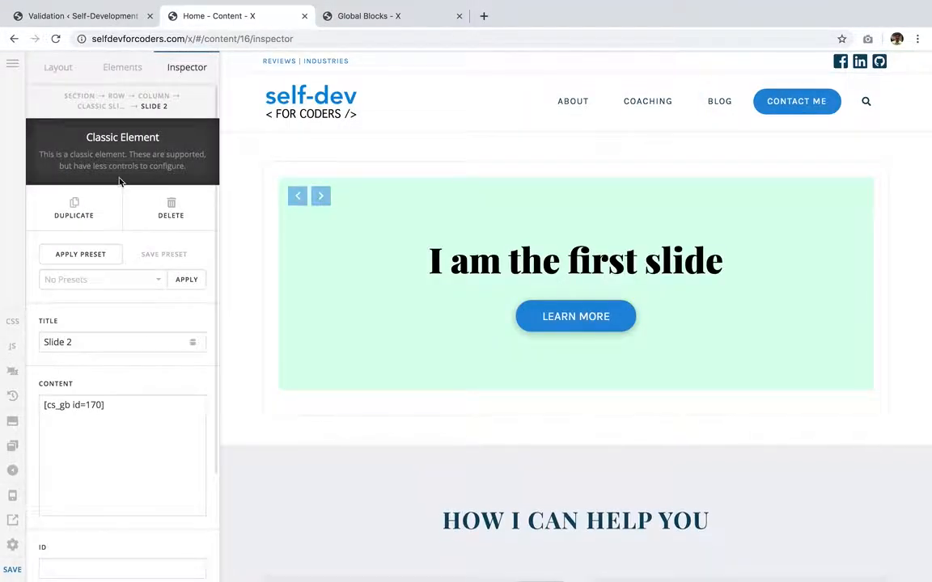
# - Add two more classic slides to the slider
pyautogui.click(100, 106)
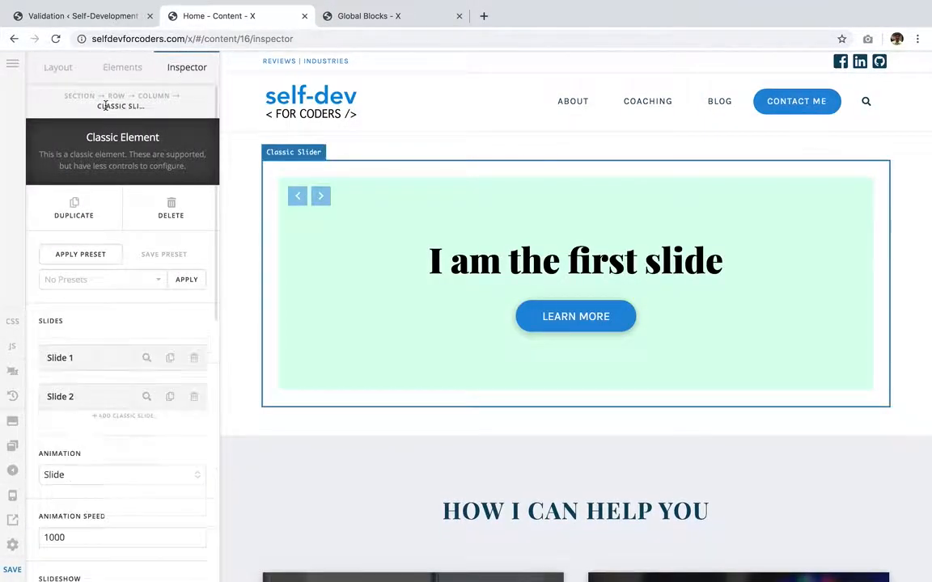
pyautogui.click(128, 417)
pyautogui.click(127, 454)
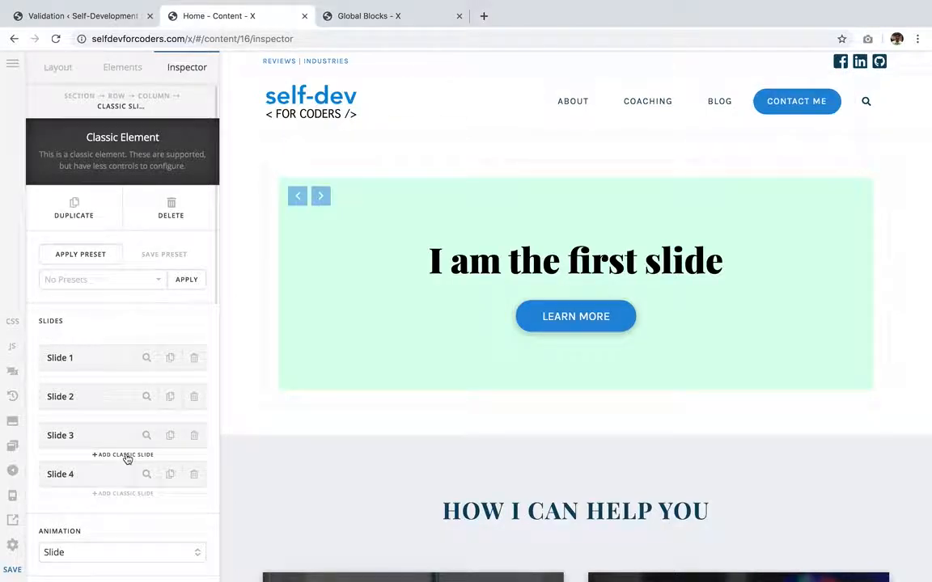
# - Set Slide 3's content to the Home Slide 2 global block shortcode [cs_gb id=171]
pyautogui.scroll(-1, 127, 459)
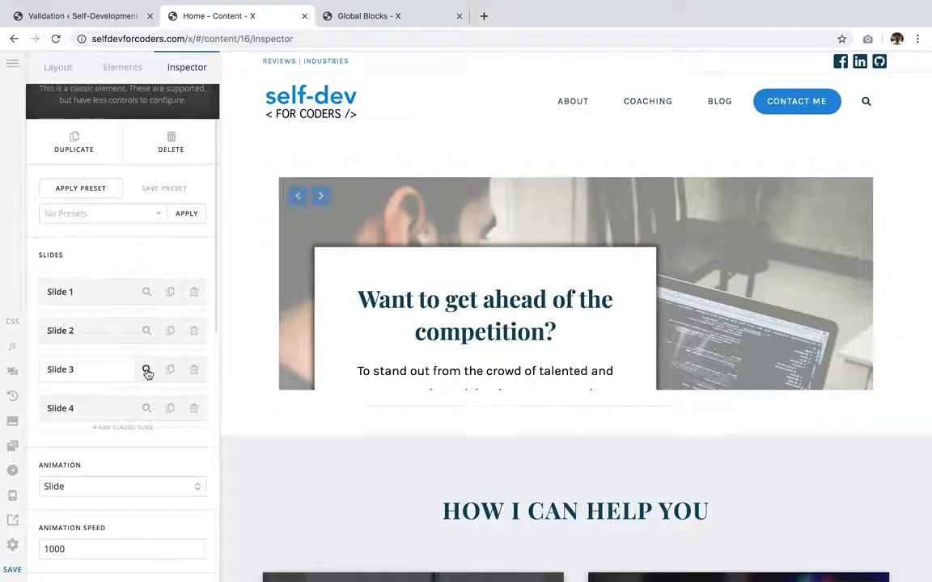
pyautogui.click(146, 371)
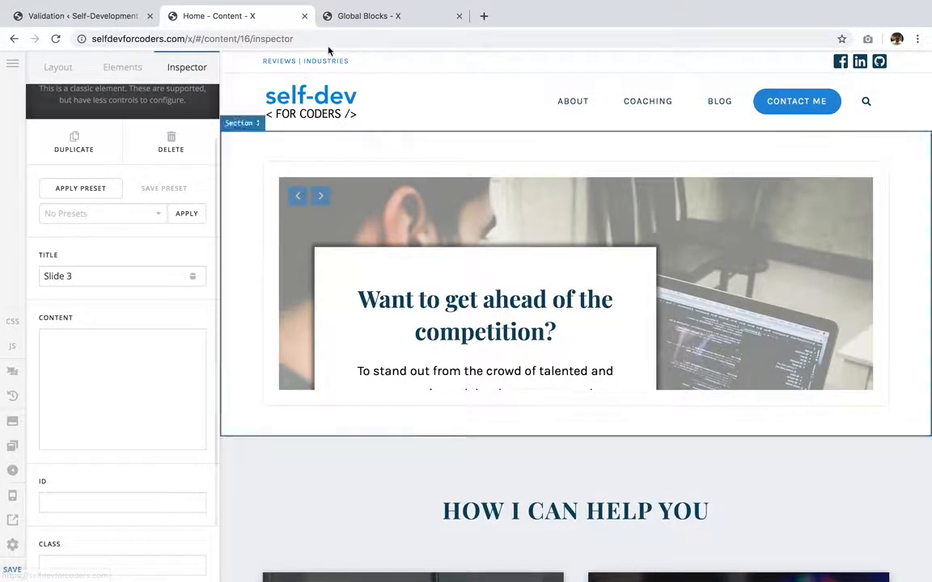
pyautogui.click(343, 17)
pyautogui.click(85, 289)
pyautogui.hotkey('ctrl', 'c')
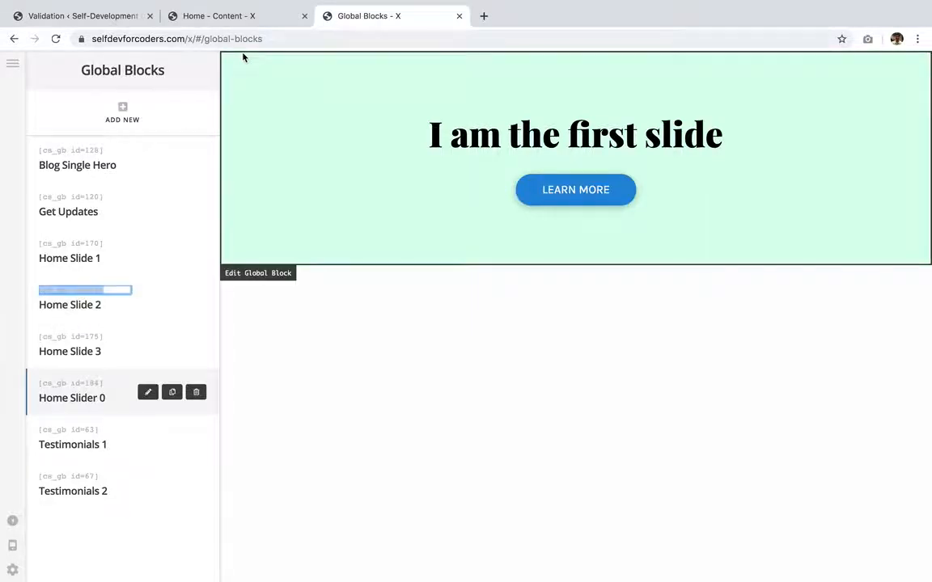
pyautogui.click(234, 15)
pyautogui.click(129, 402)
pyautogui.hotkey('ctrl', 'v')
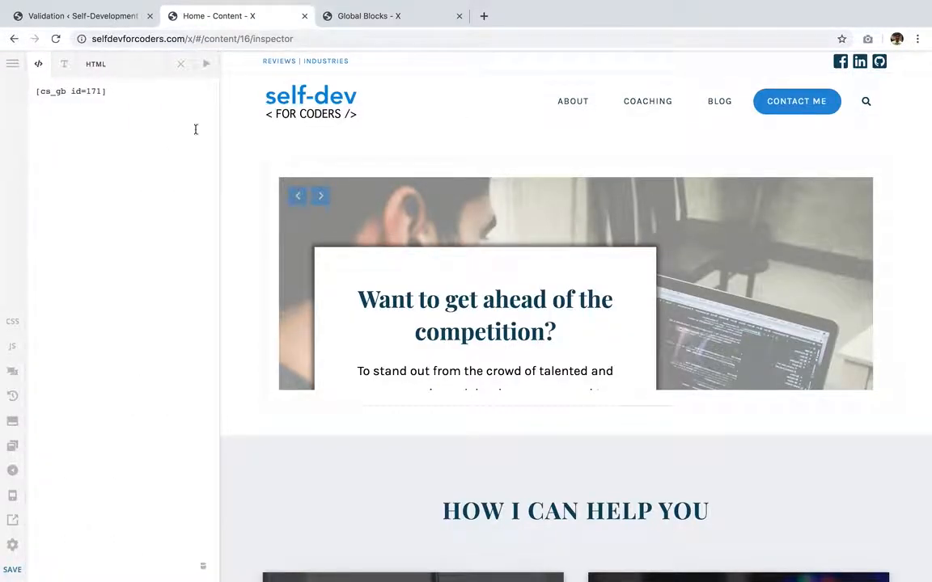
pyautogui.click(179, 66)
# - Copy the Home Slide 3 global block's shortcode and return to the home page editor
pyautogui.click(330, 24)
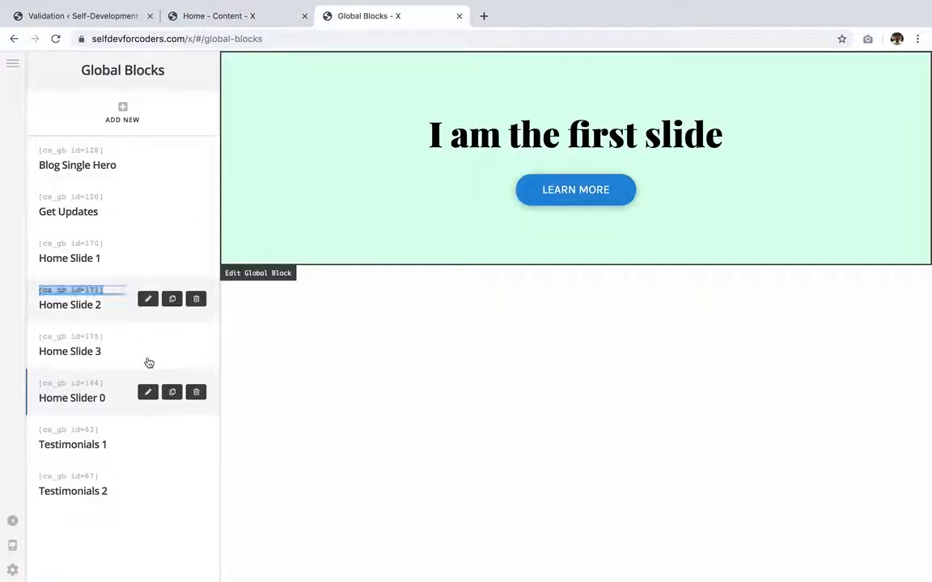
pyautogui.click(74, 335)
pyautogui.press('super+c')
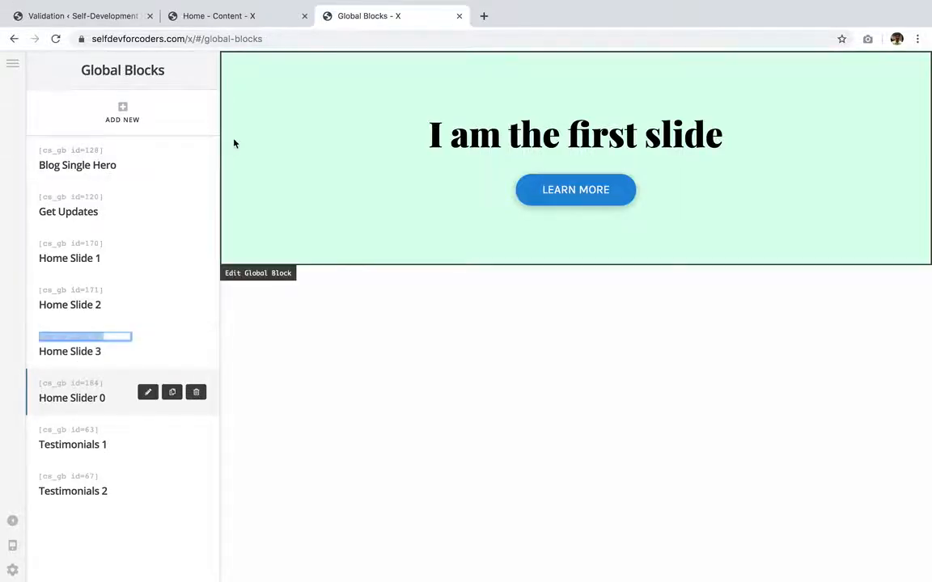
pyautogui.click(246, 19)
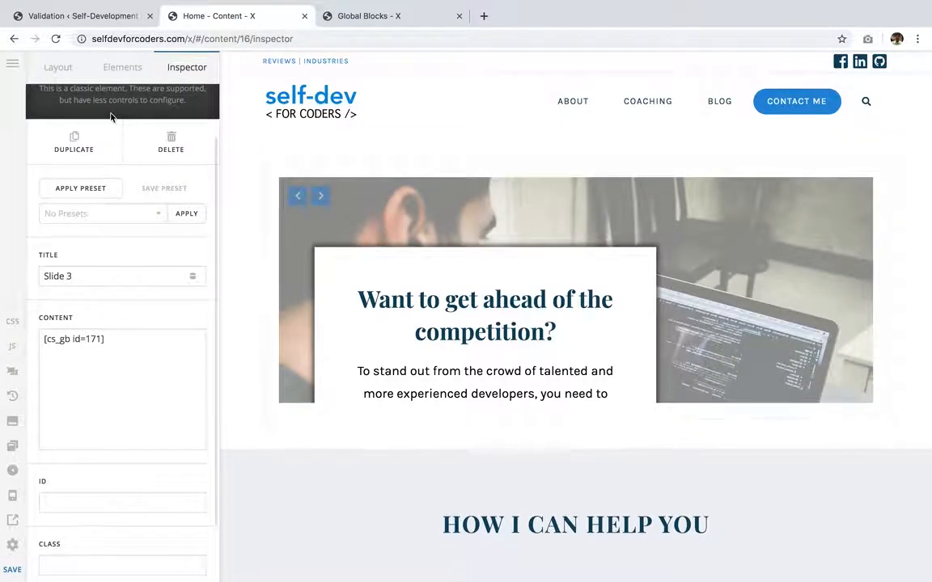
# - Set Slide 4's content to the Home Slide 3 global block shortcode [cs_gb id=175] and save the page
pyautogui.scroll(2, 111, 120)
pyautogui.click(101, 108)
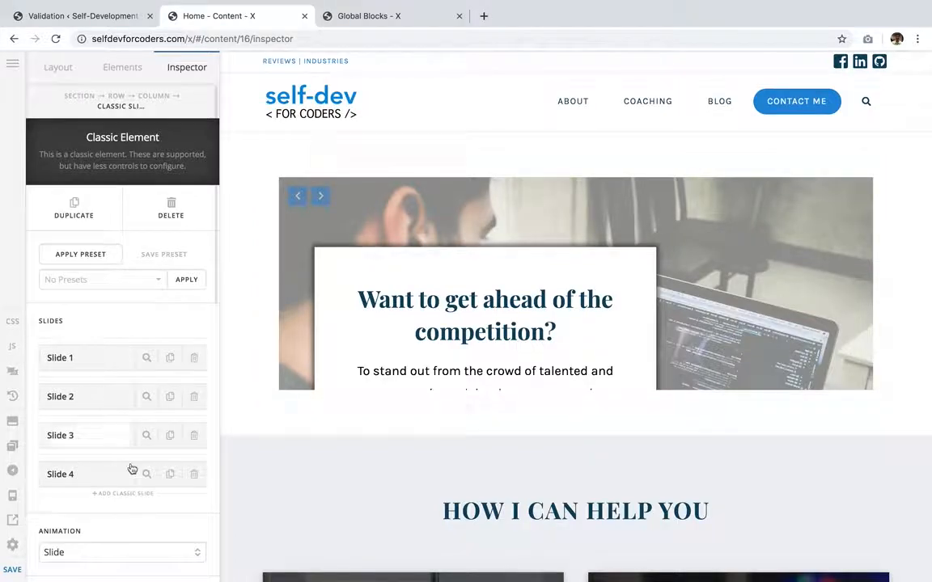
pyautogui.click(158, 474)
pyautogui.click(146, 477)
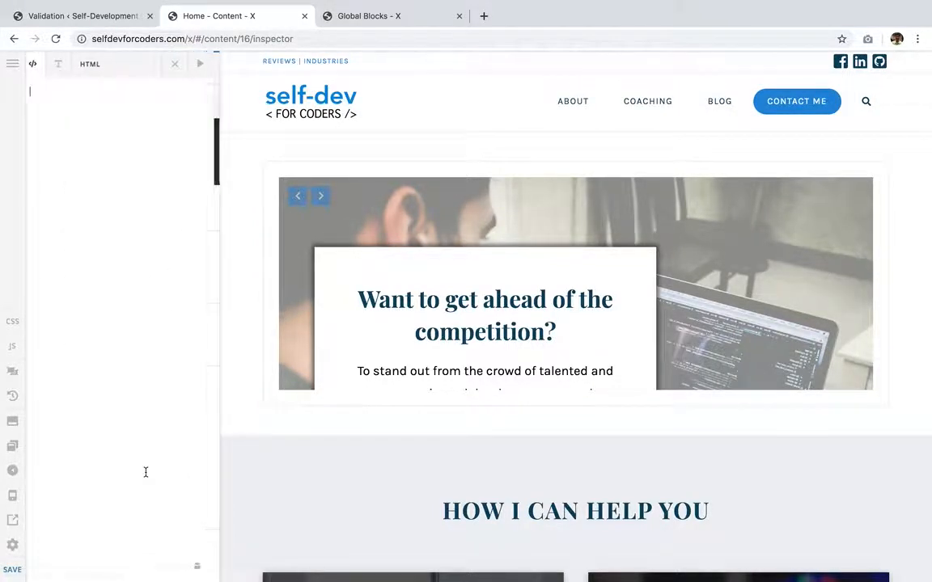
pyautogui.press('super+v')
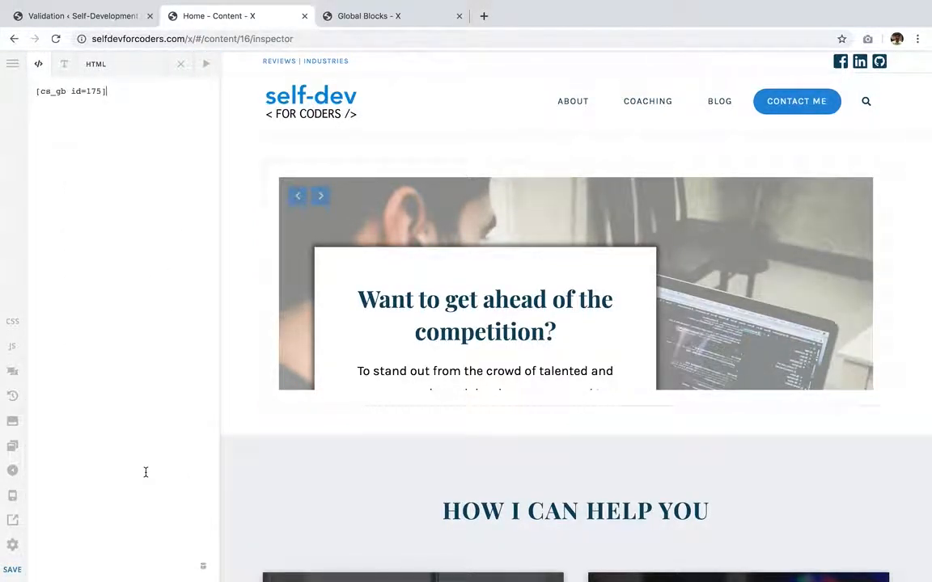
pyautogui.click(13, 579)
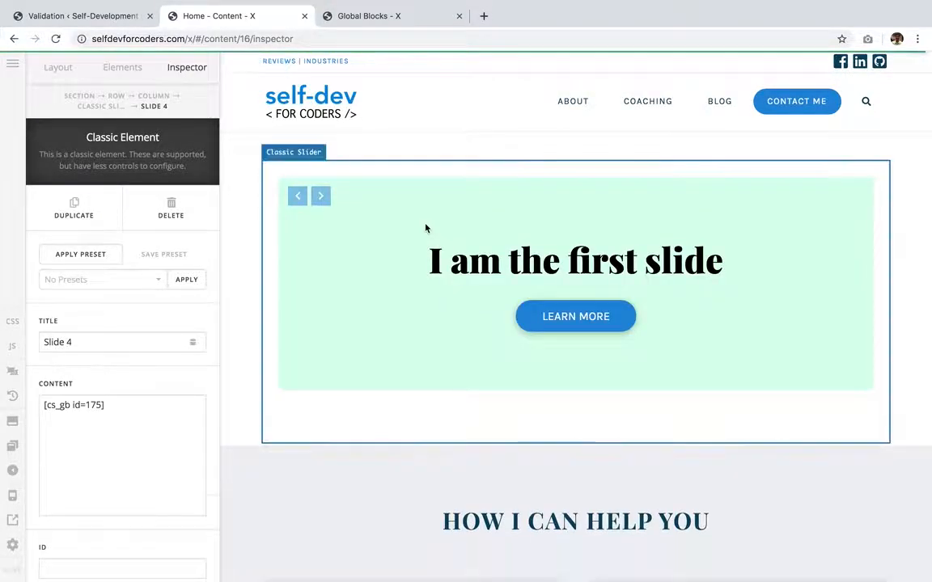
# - Open the live home page and cycle through all the slider's slides to check them
pyautogui.click(13, 522)
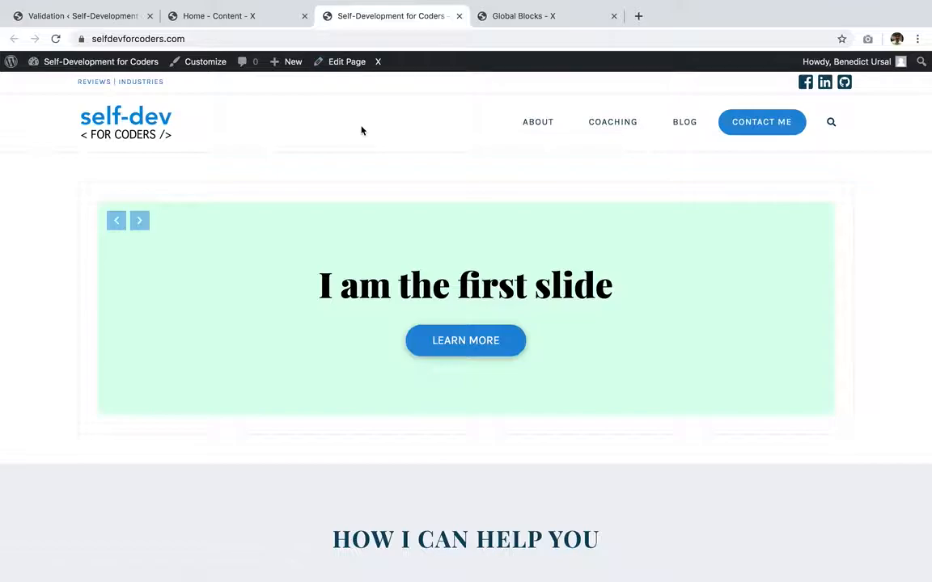
pyautogui.moveTo(304, 255); pyautogui.dragTo(685, 286)
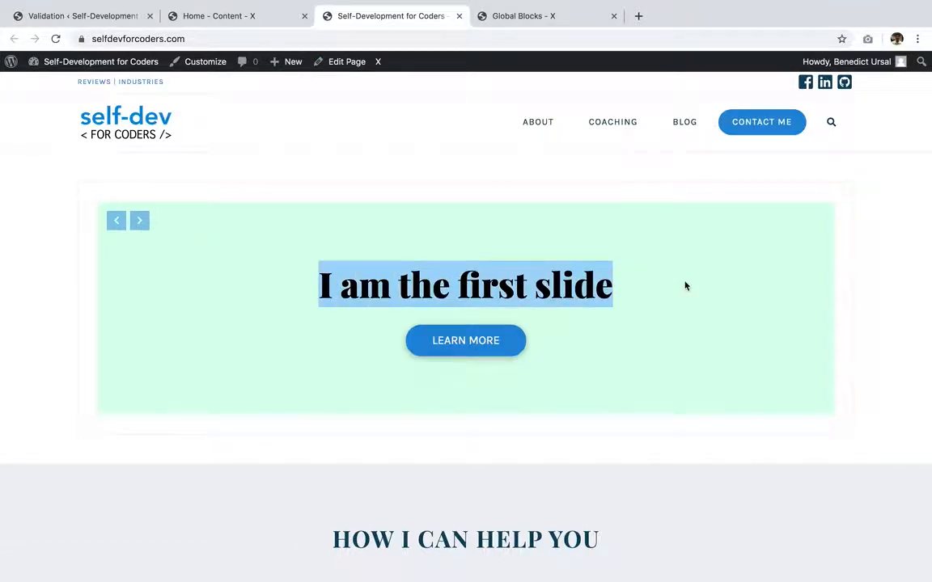
pyautogui.click(139, 220)
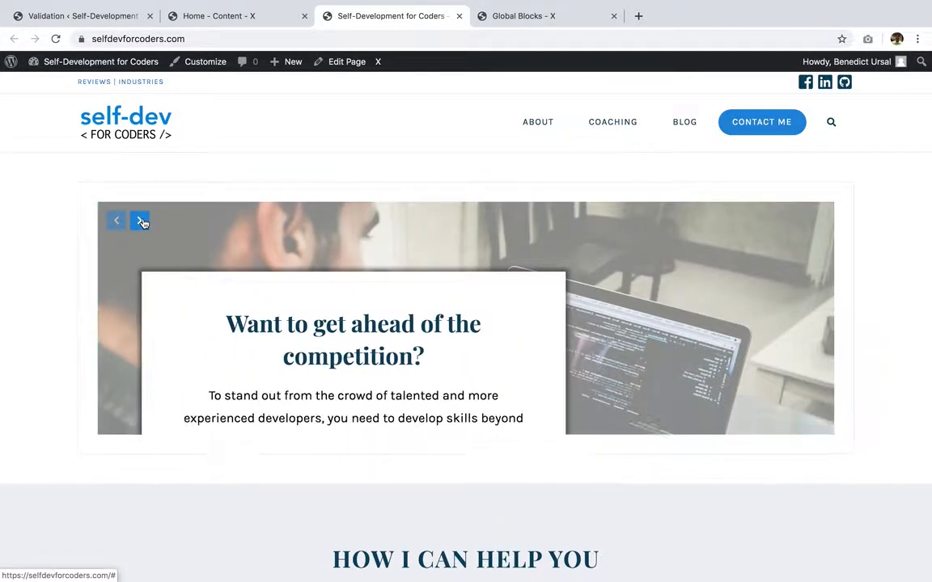
pyautogui.click(140, 221)
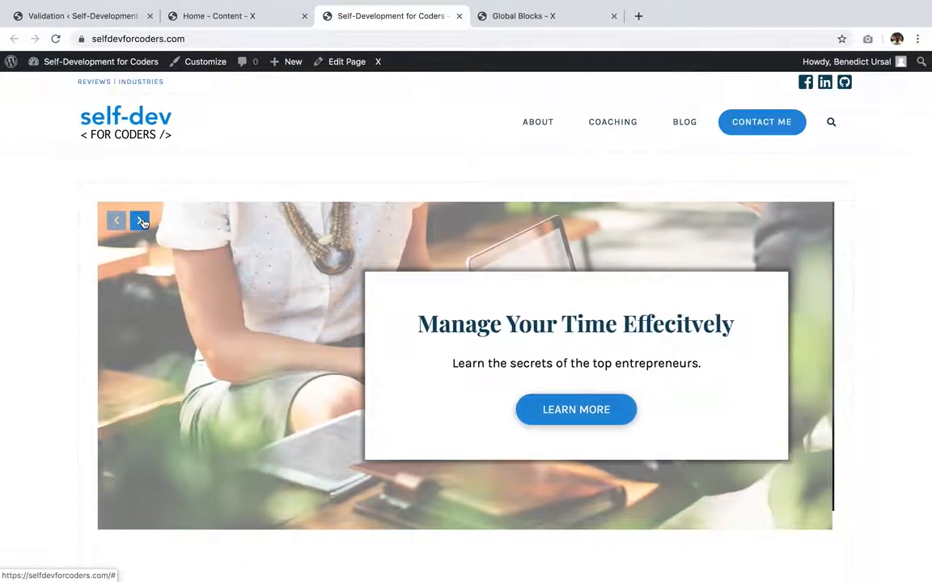
pyautogui.click(141, 222)
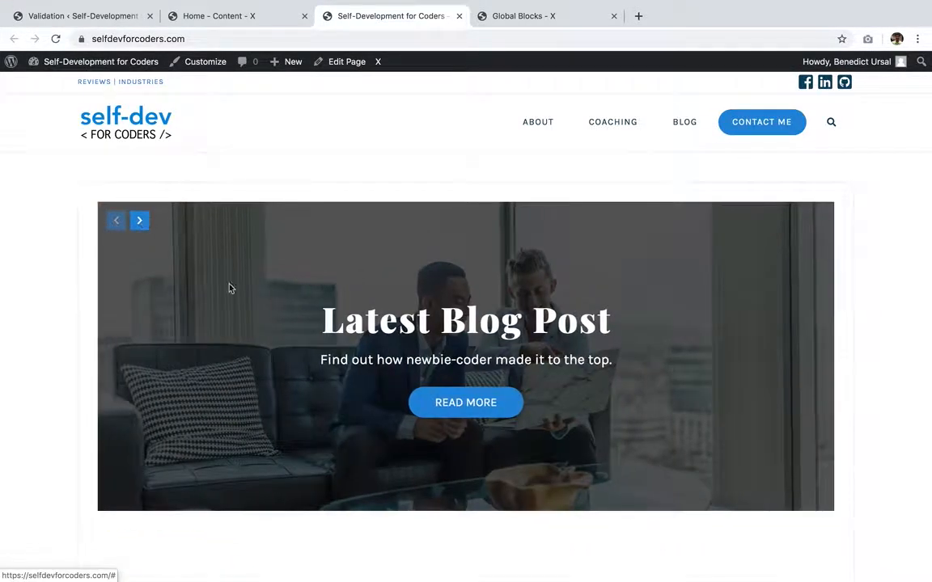
pyautogui.scroll(-1, 281, 351)
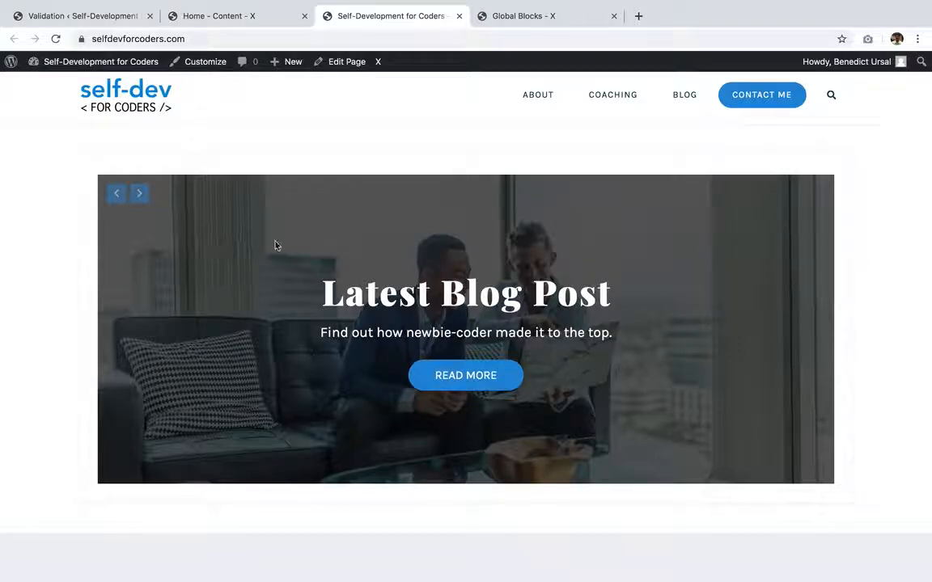
pyautogui.click(134, 202)
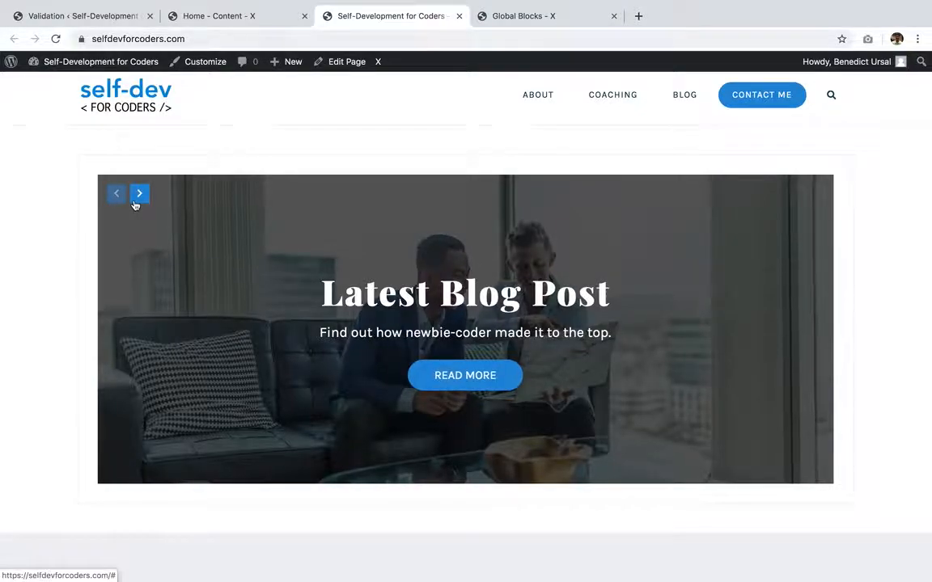
pyautogui.click(135, 201)
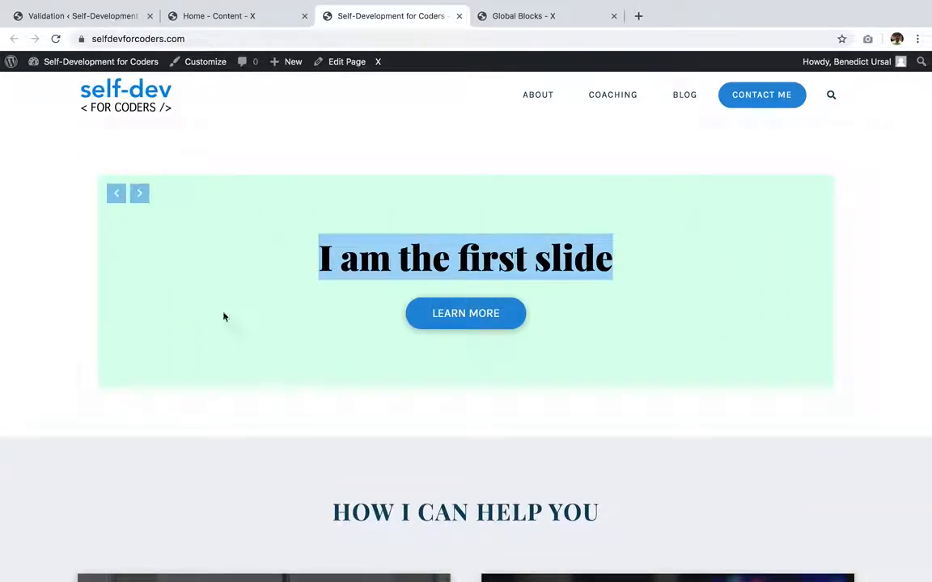
pyautogui.click(146, 201)
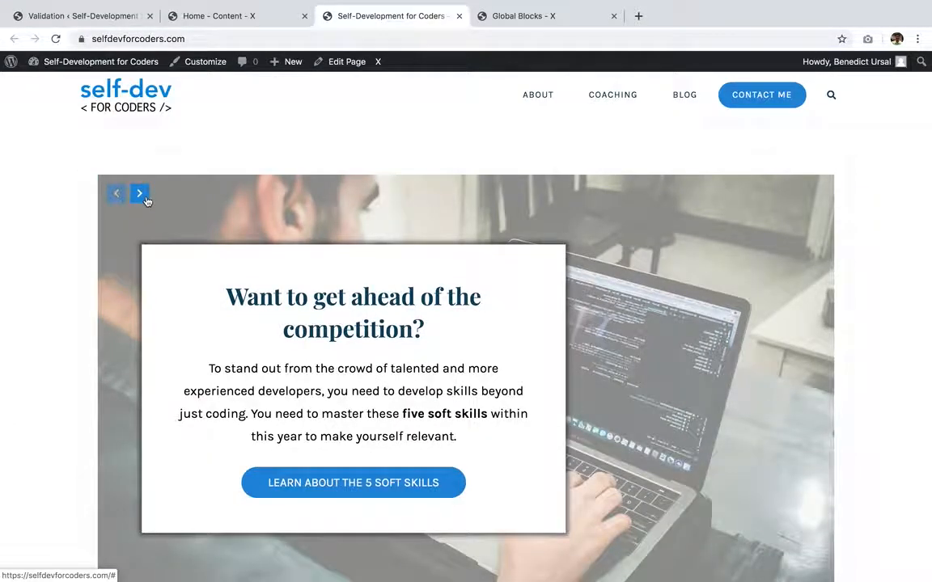
pyautogui.scroll(-2, 146, 201)
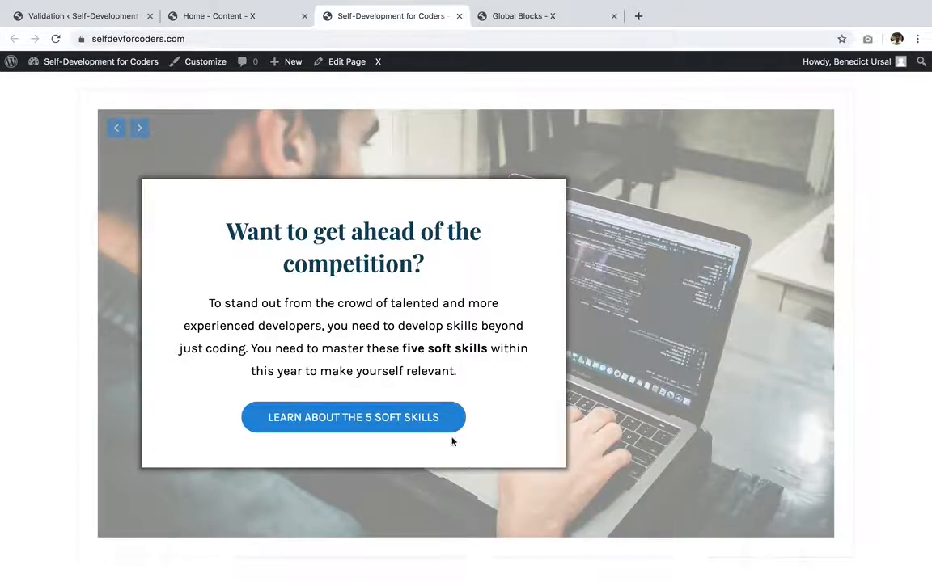
pyautogui.click(139, 128)
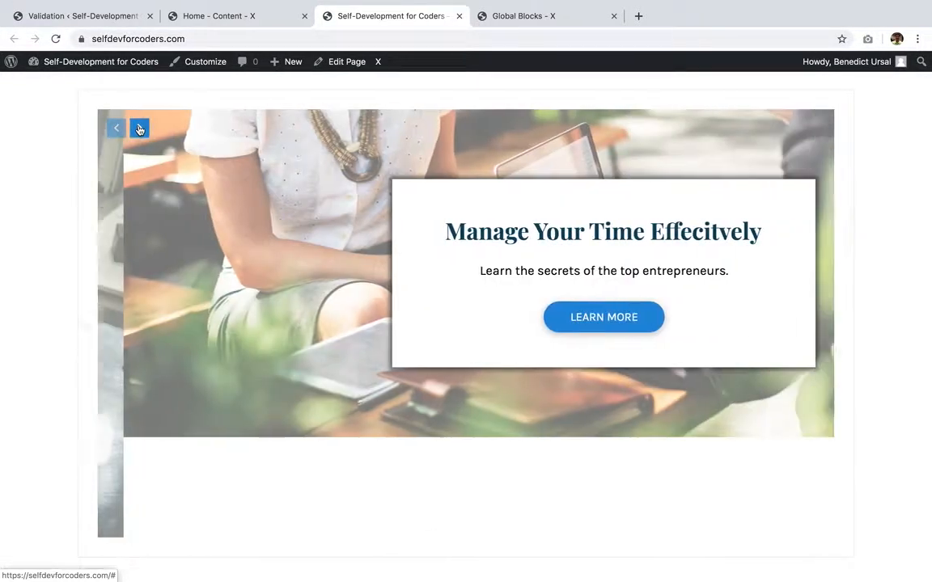
pyautogui.scroll(2, 263, 257)
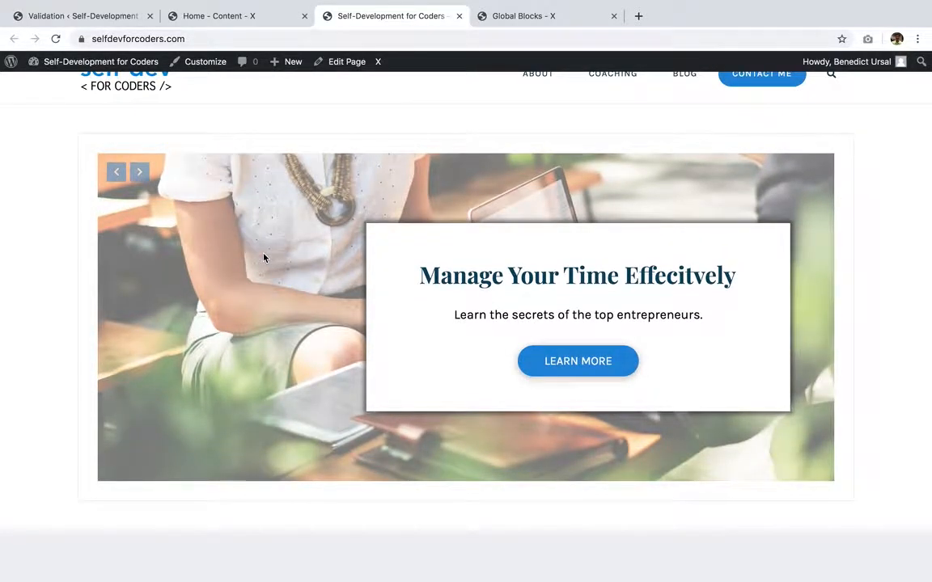
pyautogui.scroll(1, 263, 257)
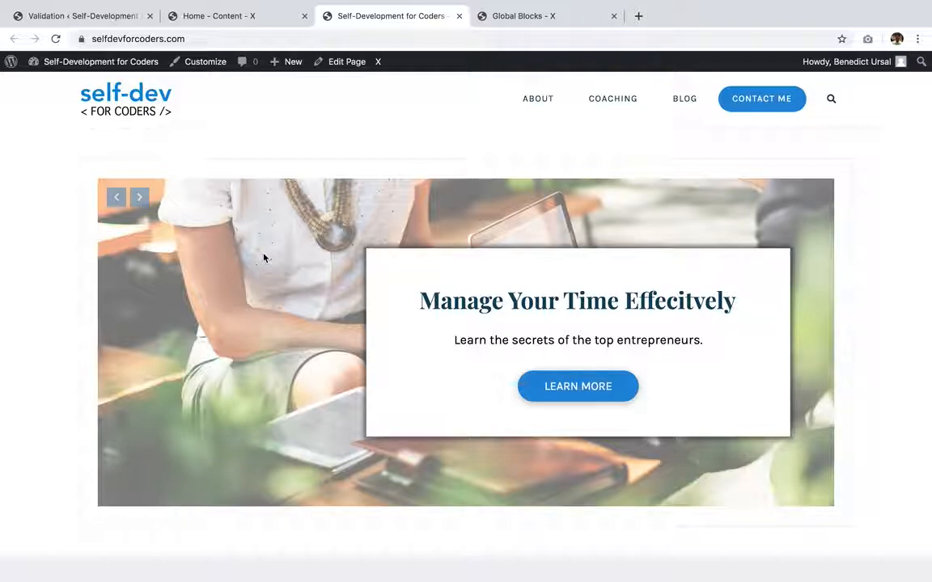
# - Give the Classic Slider element the ID home-slider
pyautogui.click(239, 16)
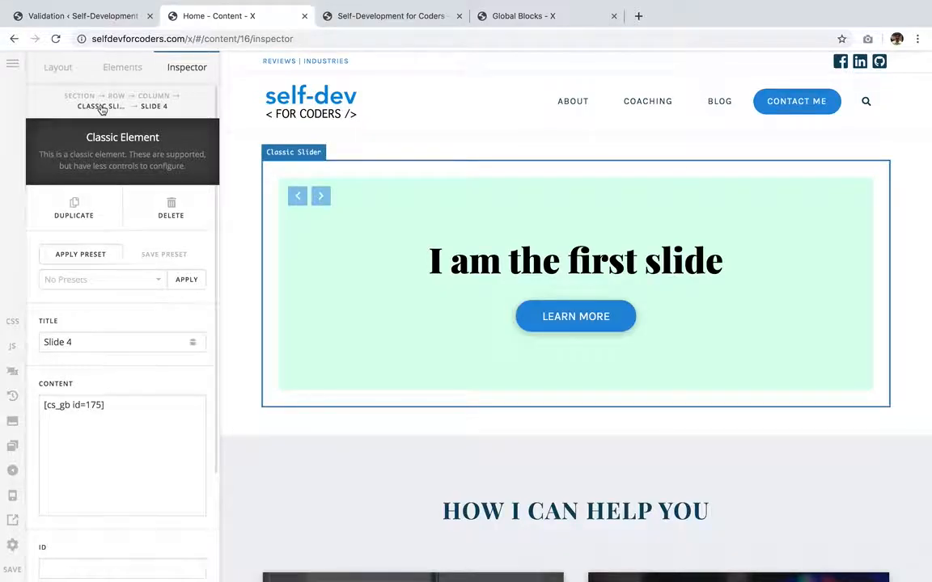
pyautogui.click(333, 175)
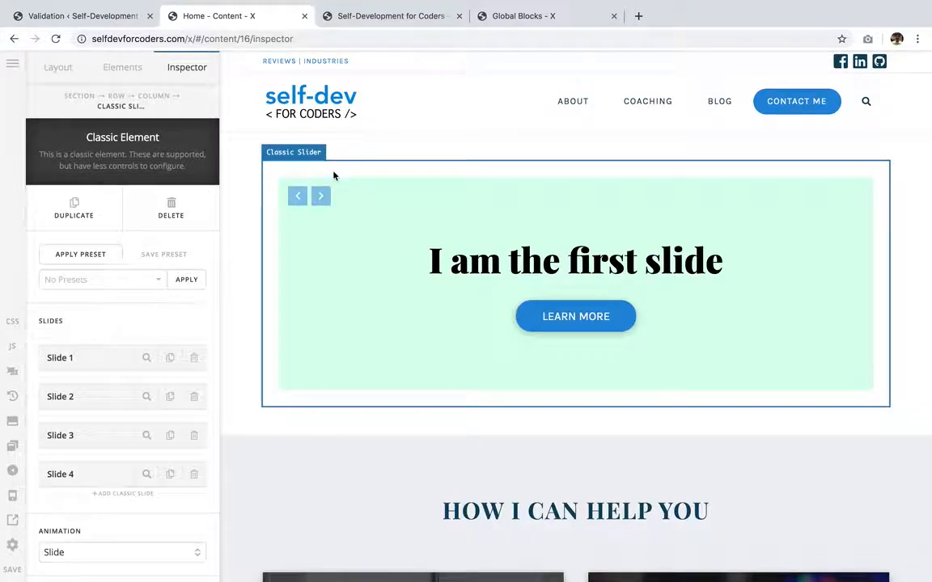
pyautogui.scroll(-5, 172, 345)
pyautogui.scroll(-3, 172, 346)
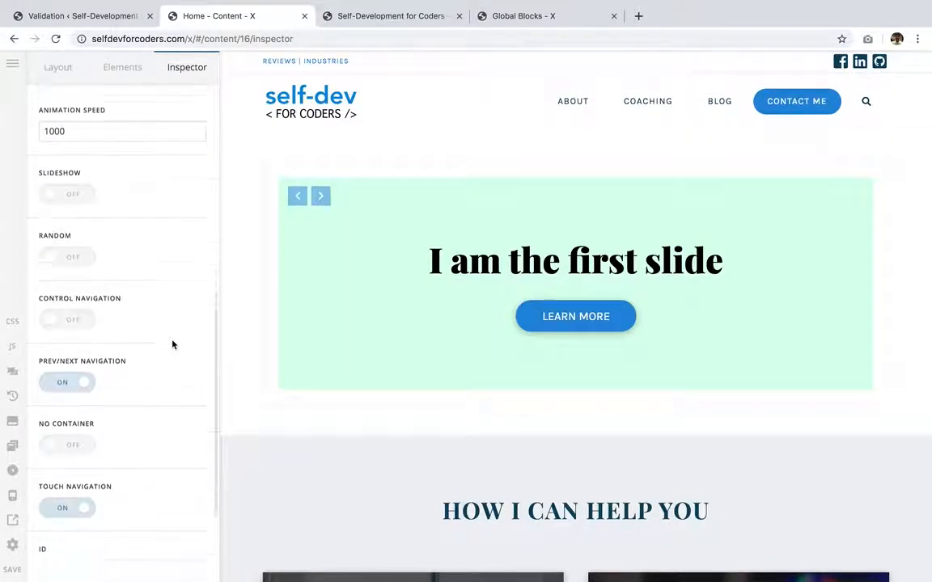
pyautogui.click(168, 433)
pyautogui.write('home-slider')
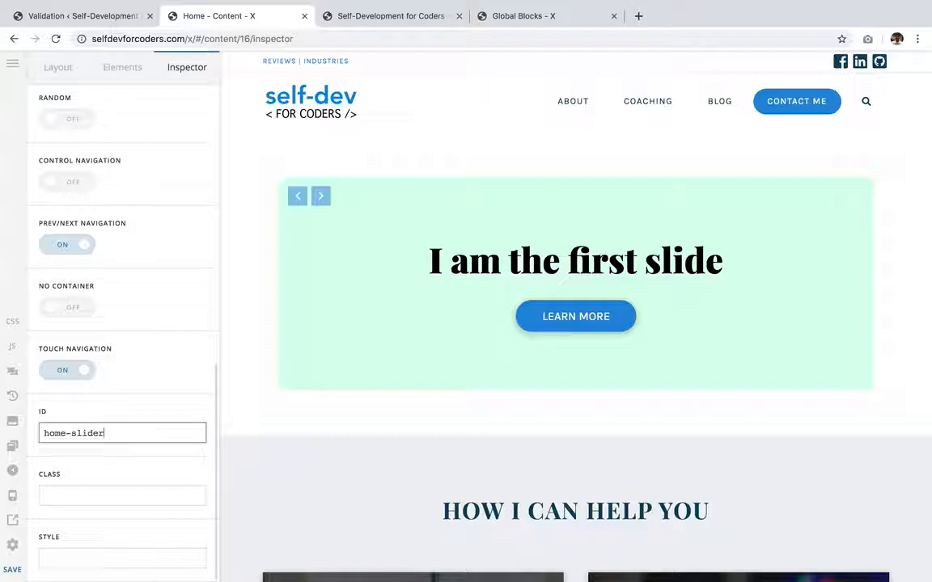
pyautogui.press('super+a')
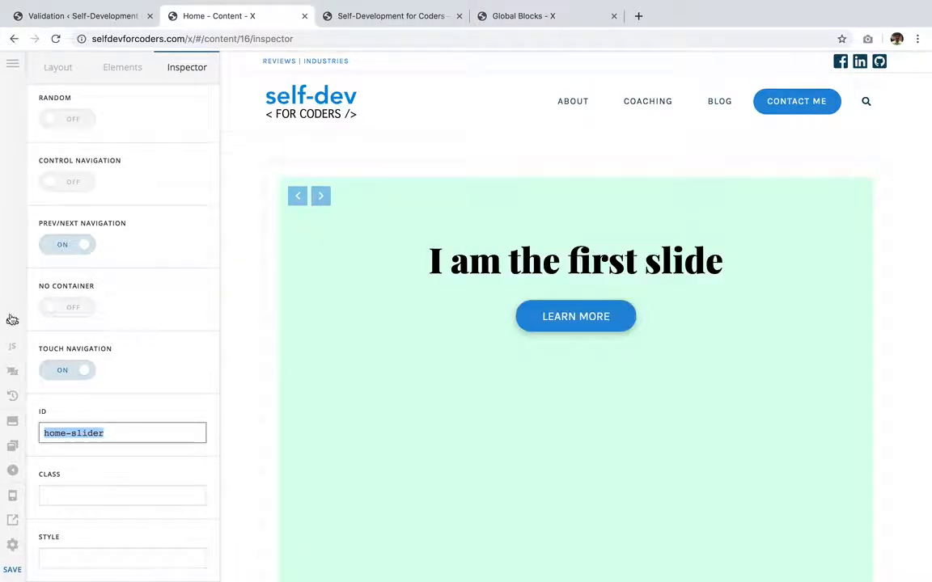
# - Delete the old slider rules from the page's custom CSS and start a new #home-slider selector
pyautogui.click(13, 322)
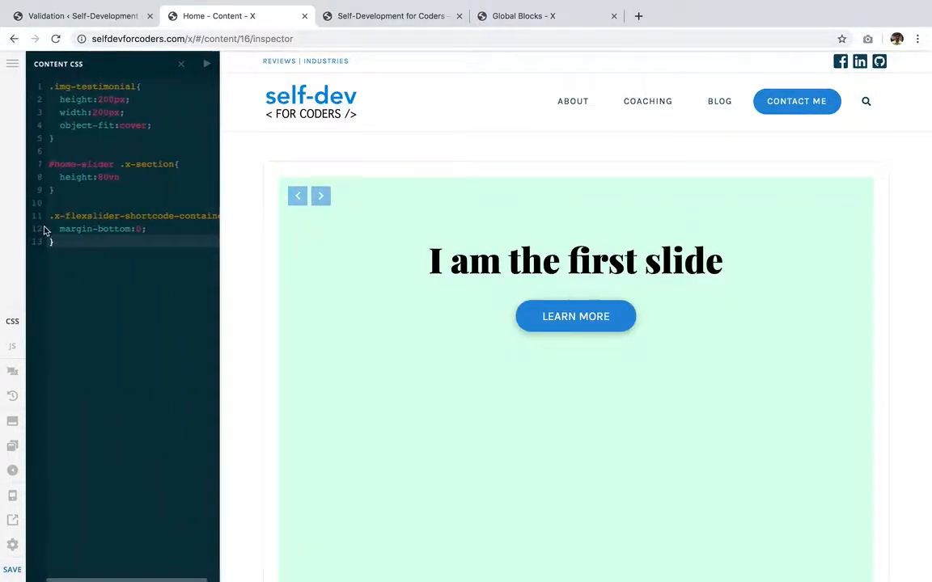
pyautogui.moveTo(52, 150); pyautogui.dragTo(87, 279)
pyautogui.press('BackSpace')
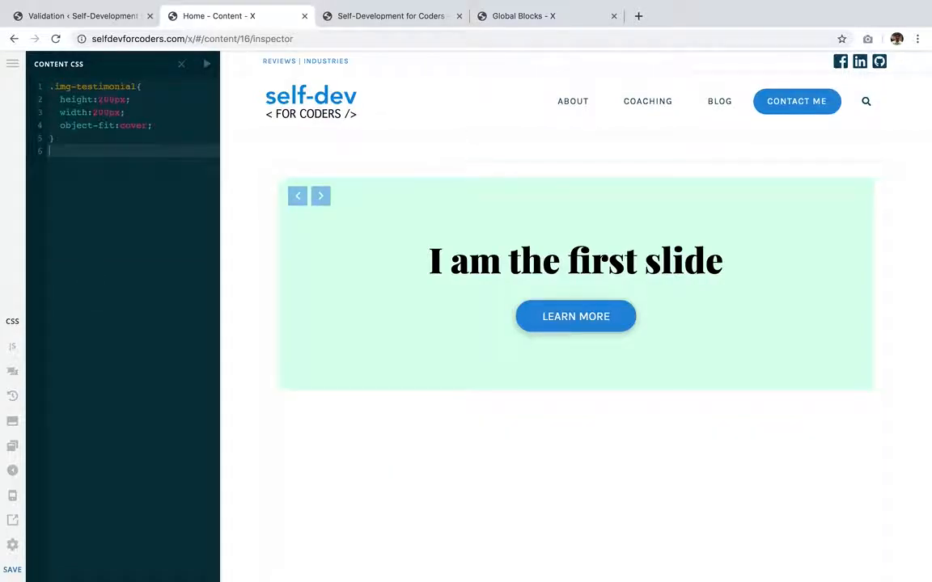
pyautogui.press('Return')
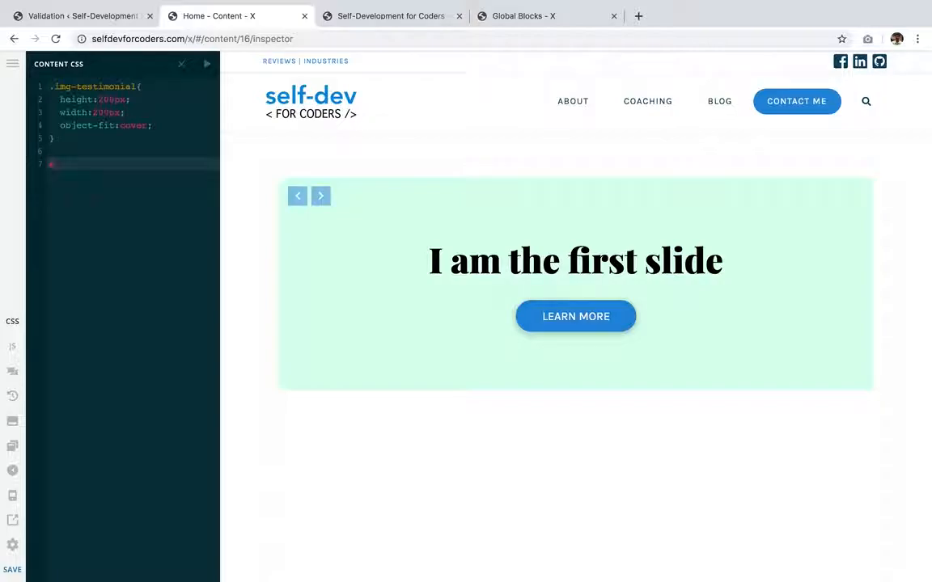
pyautogui.write('#home-slider')
# - Inspect the live slider's section element in developer tools and copy its x-section class name
pyautogui.click(397, 19)
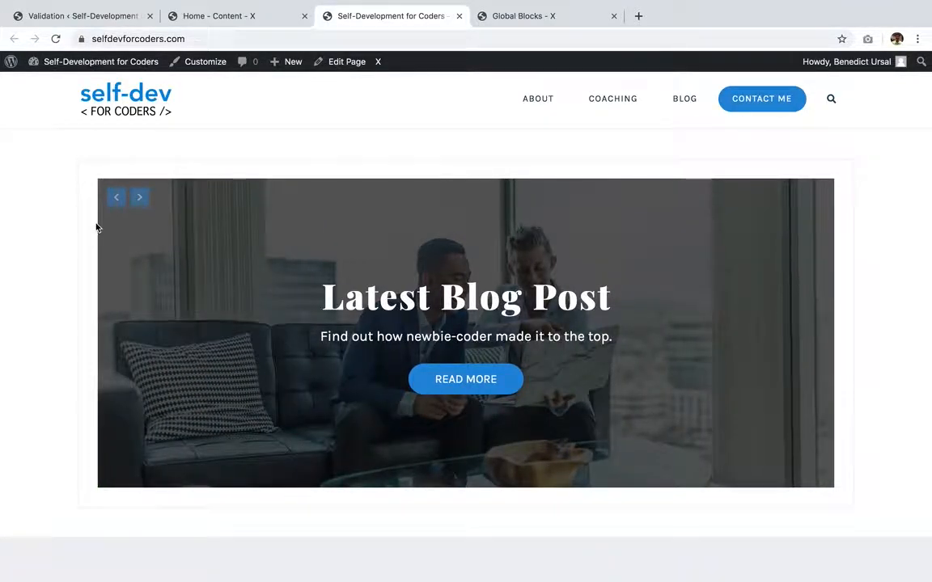
pyautogui.press('super+alt+i')
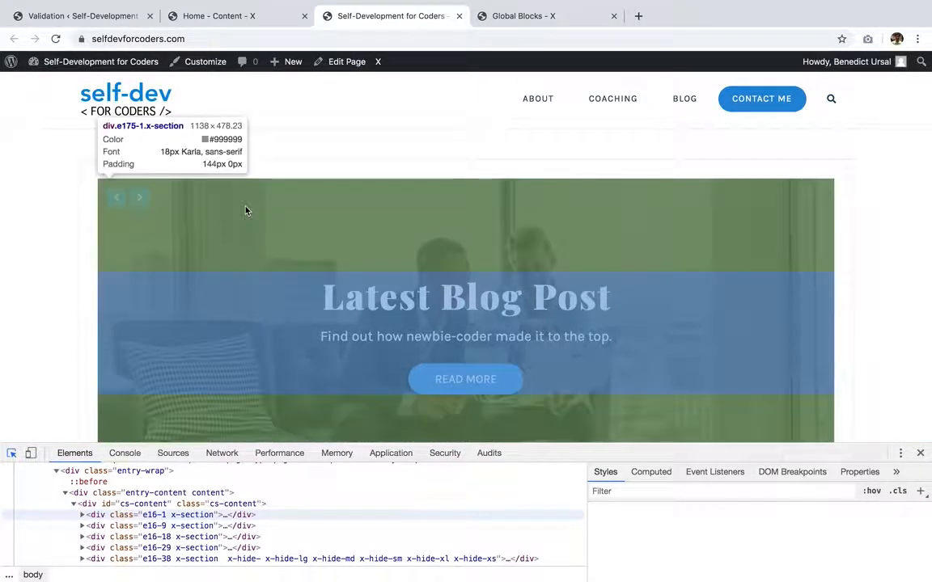
pyautogui.click(246, 210)
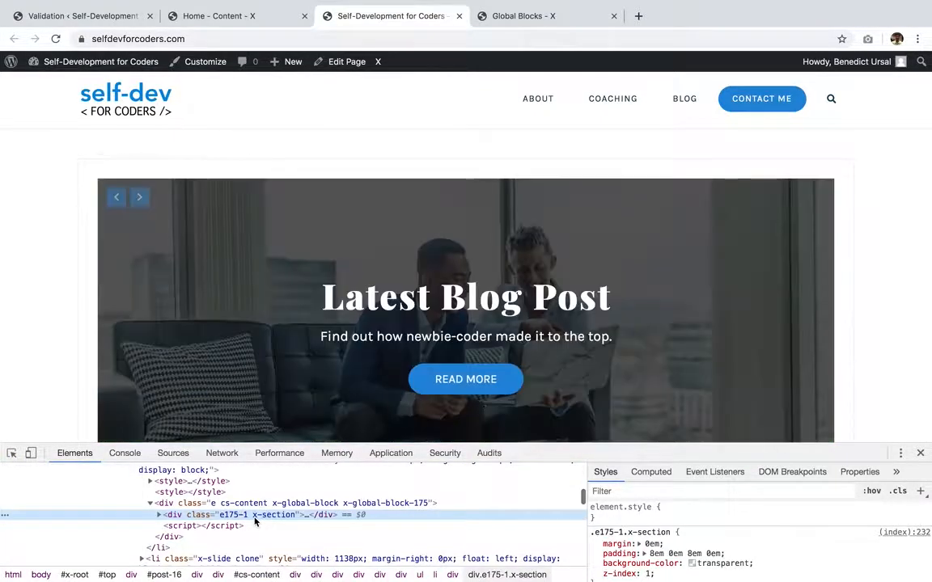
pyautogui.doubleClick(256, 517)
pyautogui.moveTo(253, 516); pyautogui.dragTo(298, 517)
pyautogui.click(260, 18)
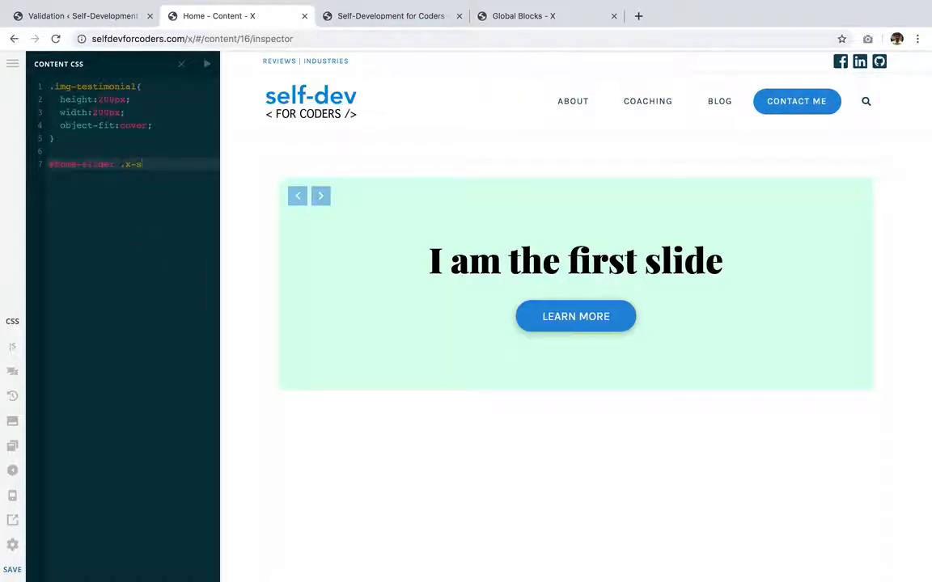
# - Complete the CSS rule #home-slider .x-section with height:80vh and save the page
pyautogui.press('Return')
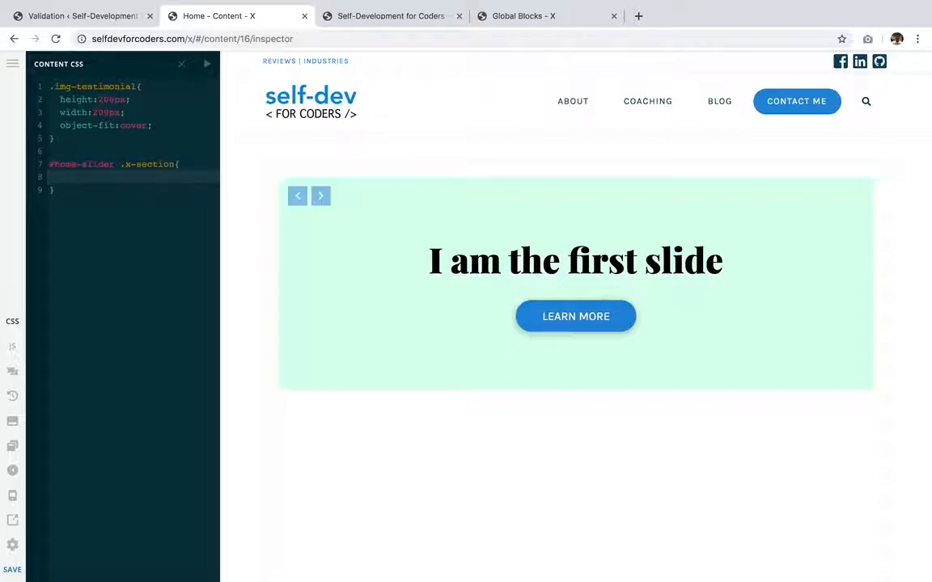
pyautogui.write('height:80vh')
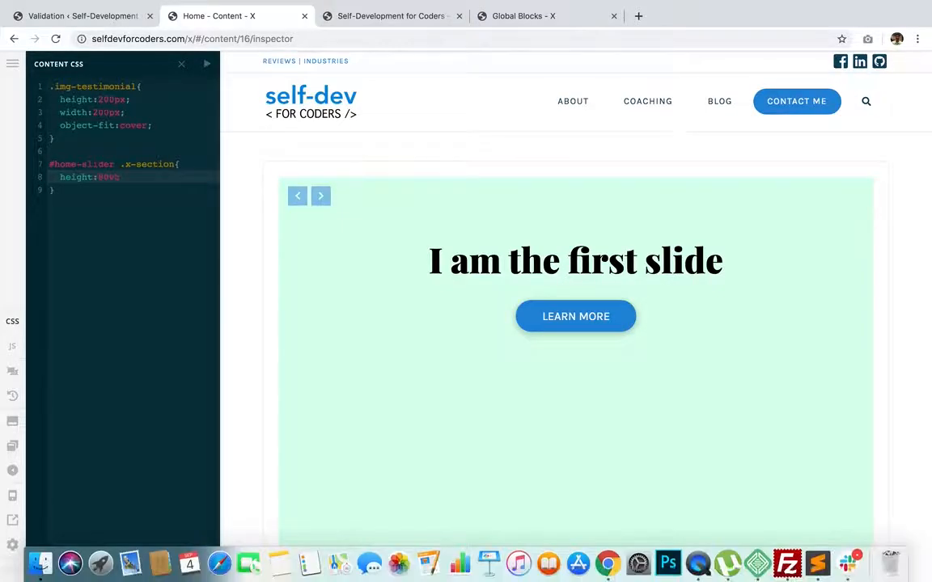
pyautogui.press('super+s')
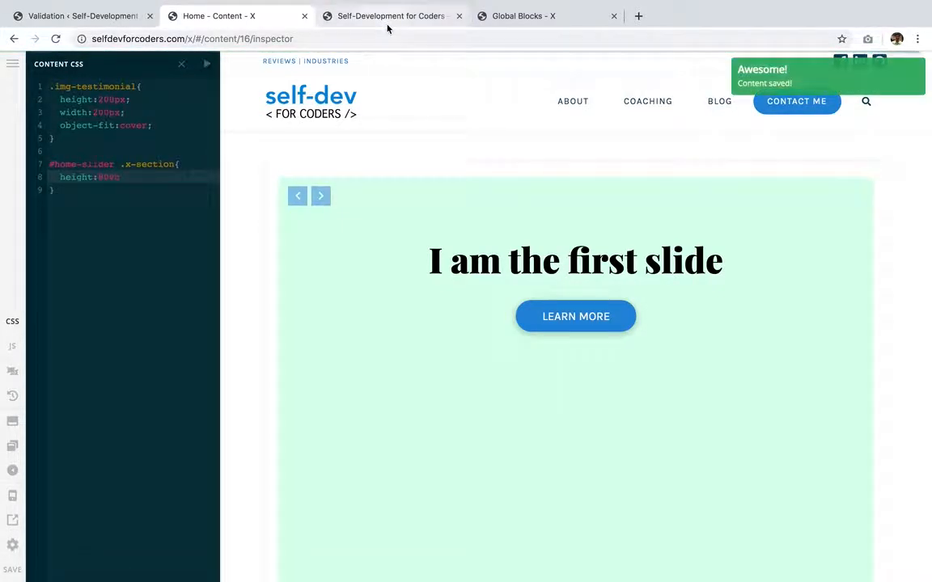
# - Reload the live home page to check the slider height, close developer tools, and return to the editor
pyautogui.click(386, 20)
pyautogui.press('super+r')
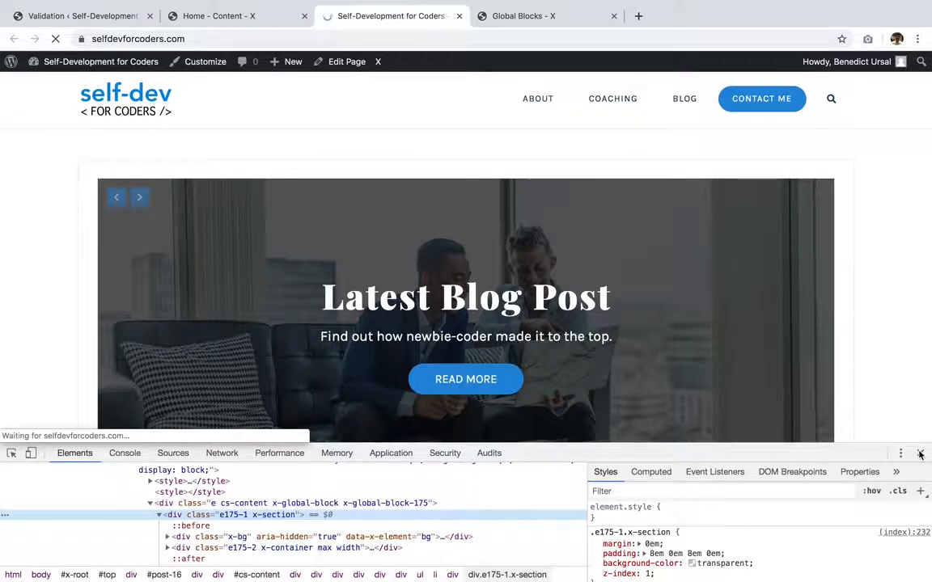
pyautogui.click(921, 454)
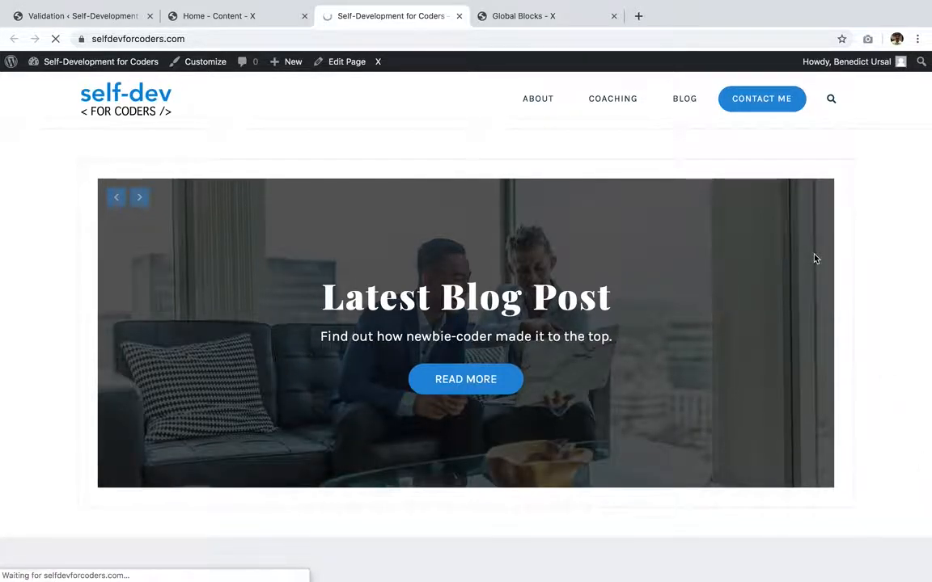
pyautogui.click(270, 19)
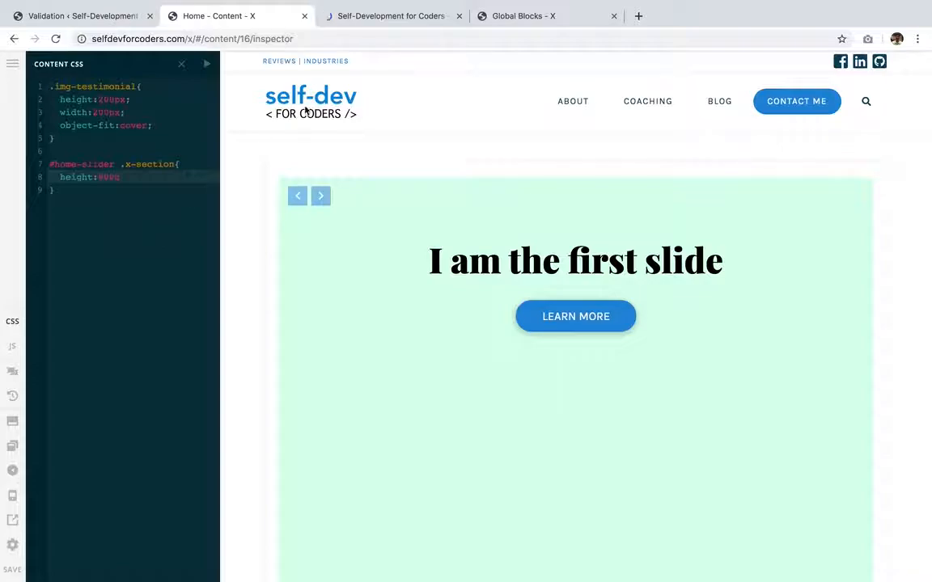
# - Open the live home page and step through the slider's slides to check their height
pyautogui.click(115, 322)
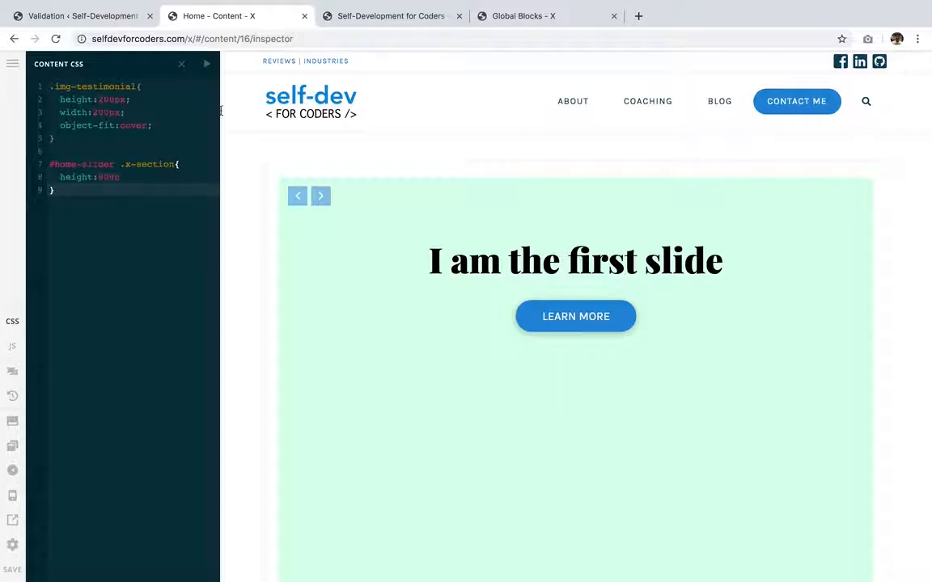
pyautogui.click(385, 25)
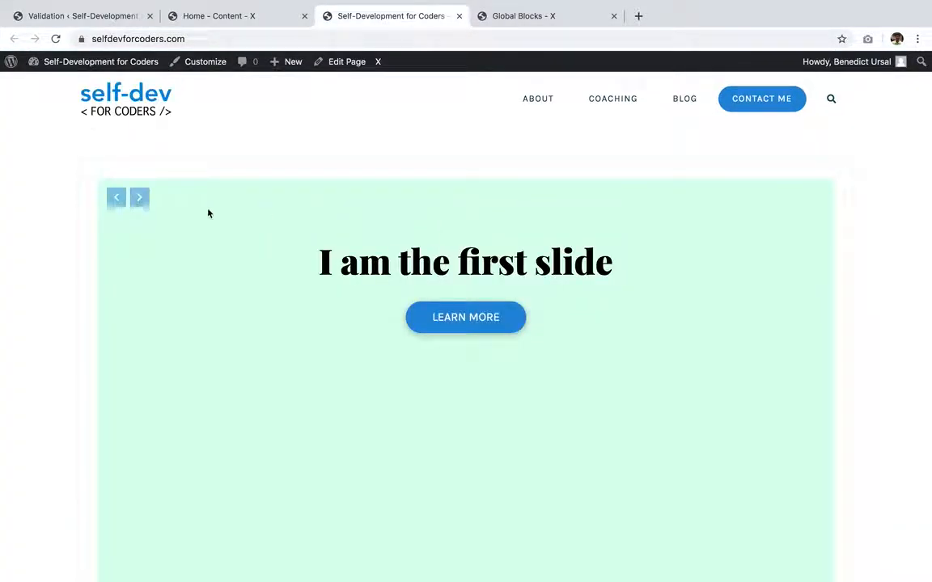
pyautogui.click(143, 202)
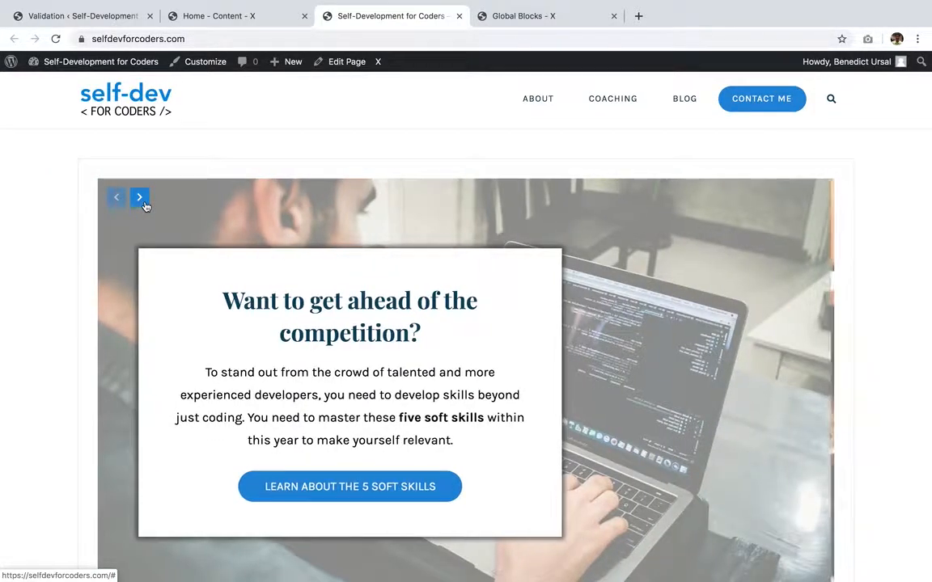
pyautogui.click(139, 198)
pyautogui.scroll(-3, 144, 206)
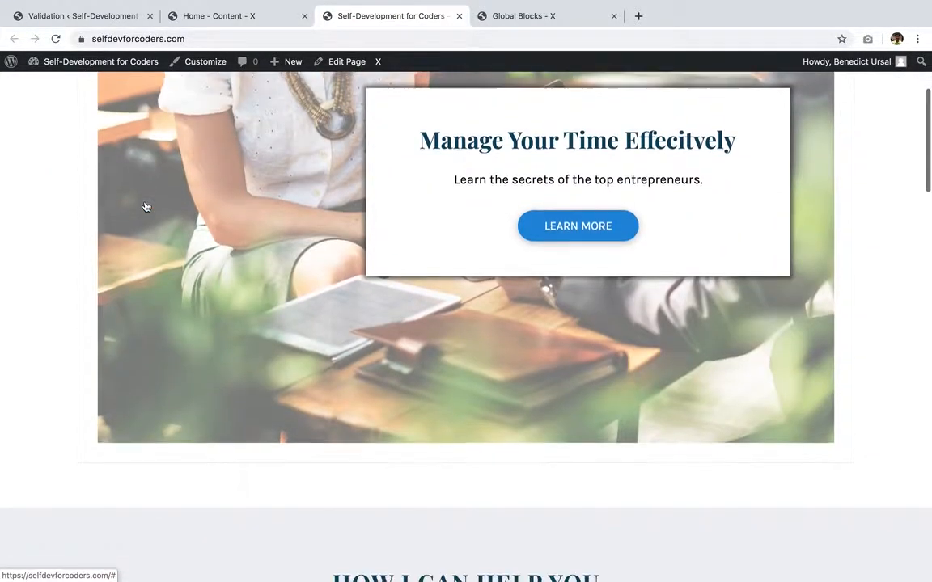
pyautogui.scroll(2, 121, 158)
pyautogui.click(115, 136)
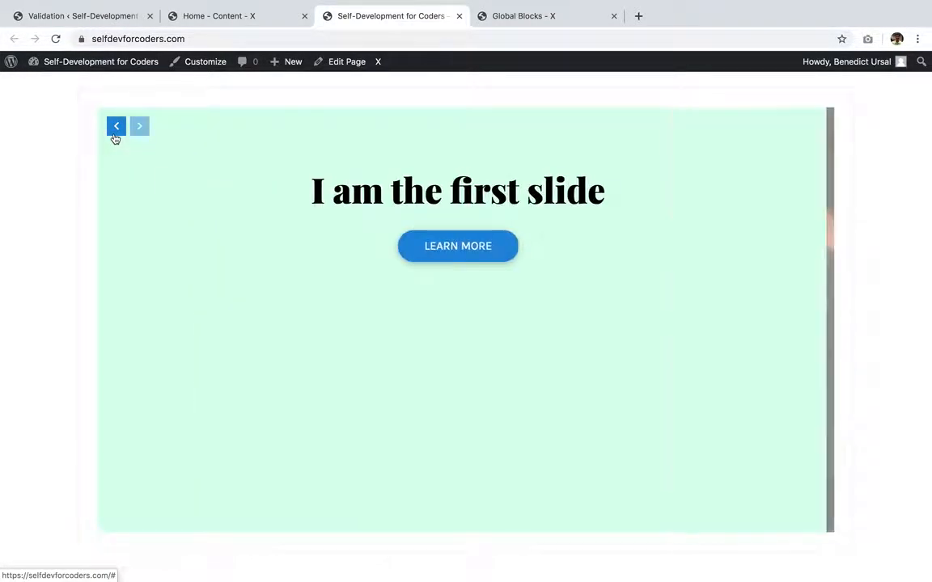
pyautogui.click(116, 127)
pyautogui.click(115, 127)
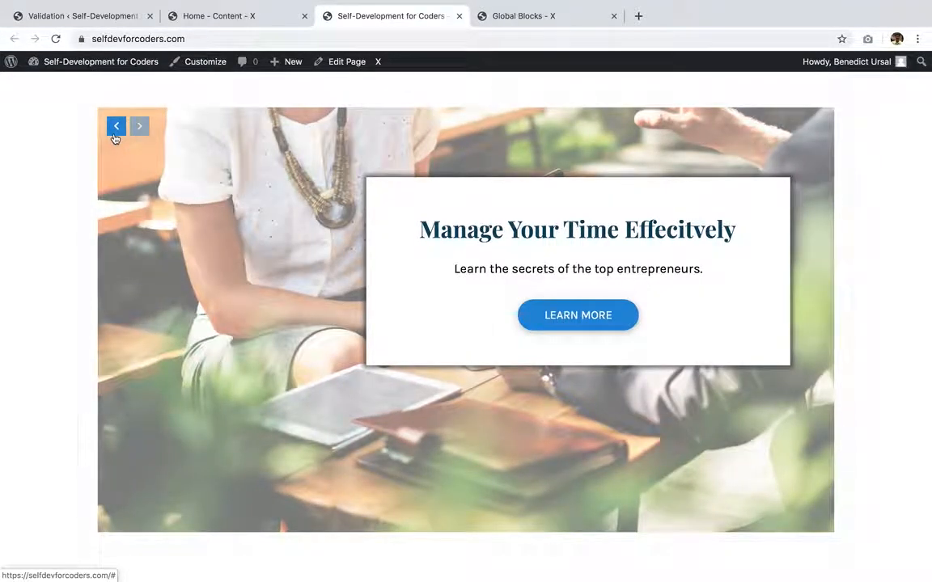
pyautogui.scroll(2, 115, 139)
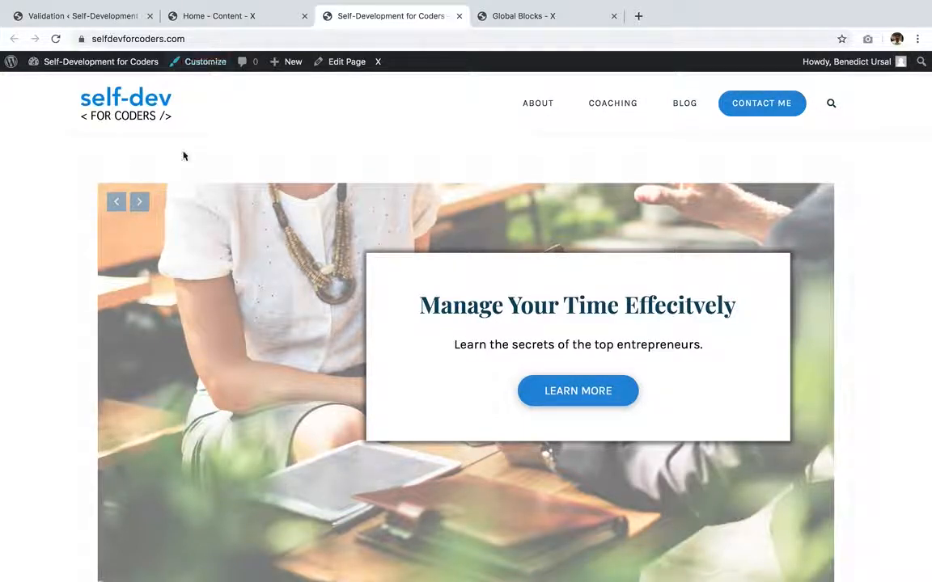
# - Select the slider's section in the editor and set its top and bottom padding to 0 px
pyautogui.click(226, 16)
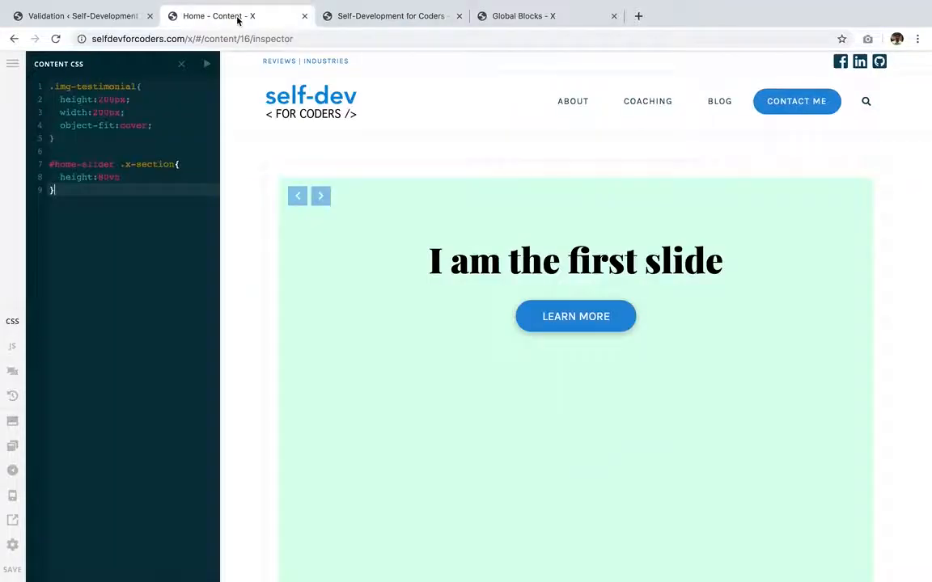
pyautogui.click(309, 152)
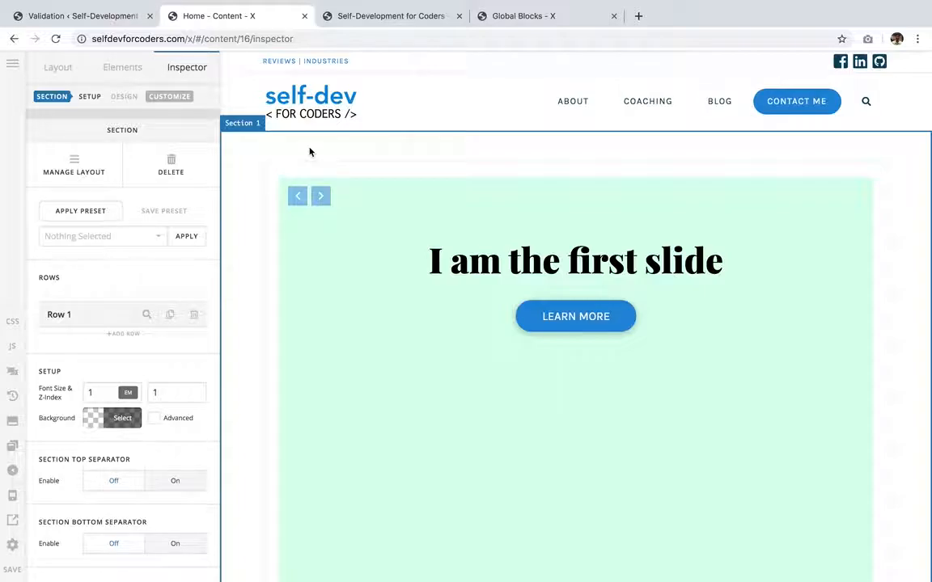
pyautogui.scroll(-10, 148, 423)
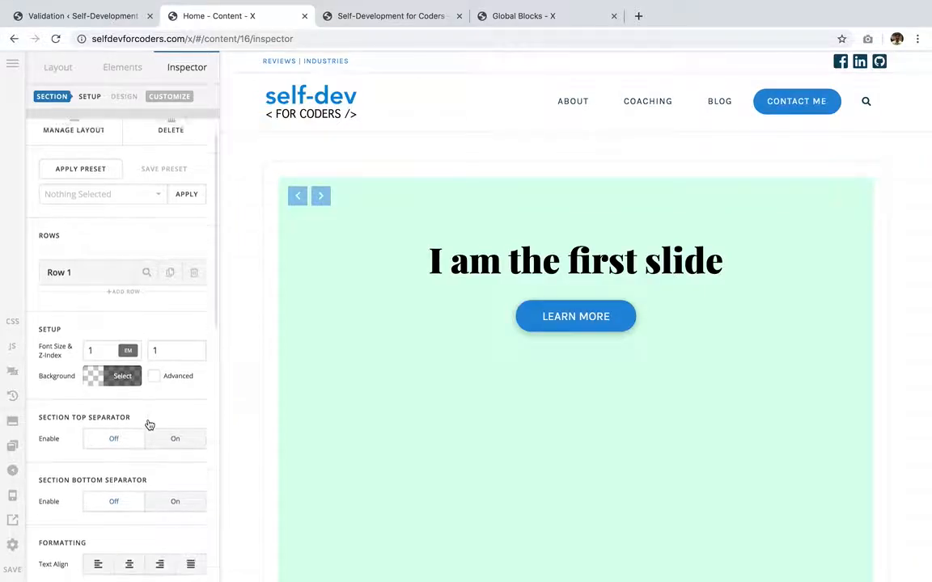
pyautogui.scroll(-6, 148, 422)
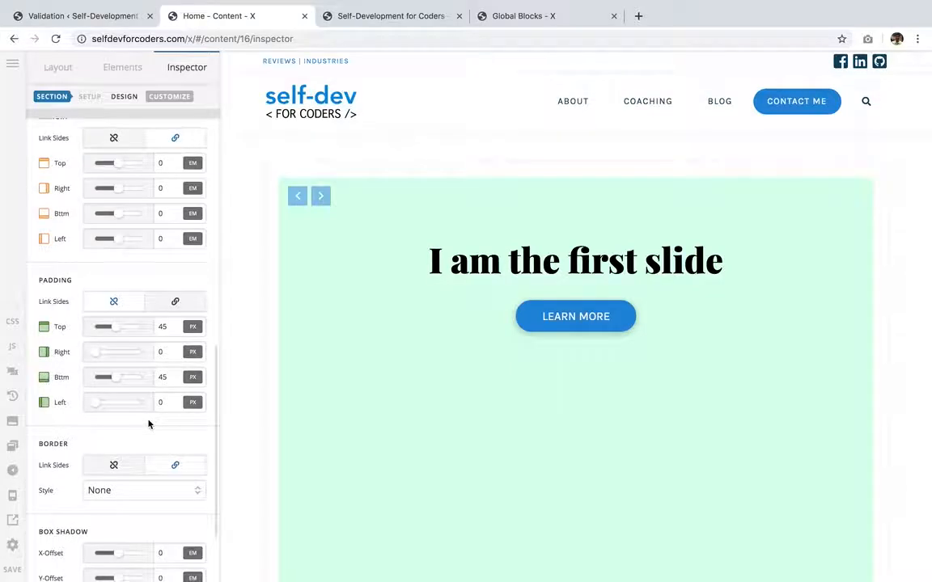
pyautogui.doubleClick(166, 327)
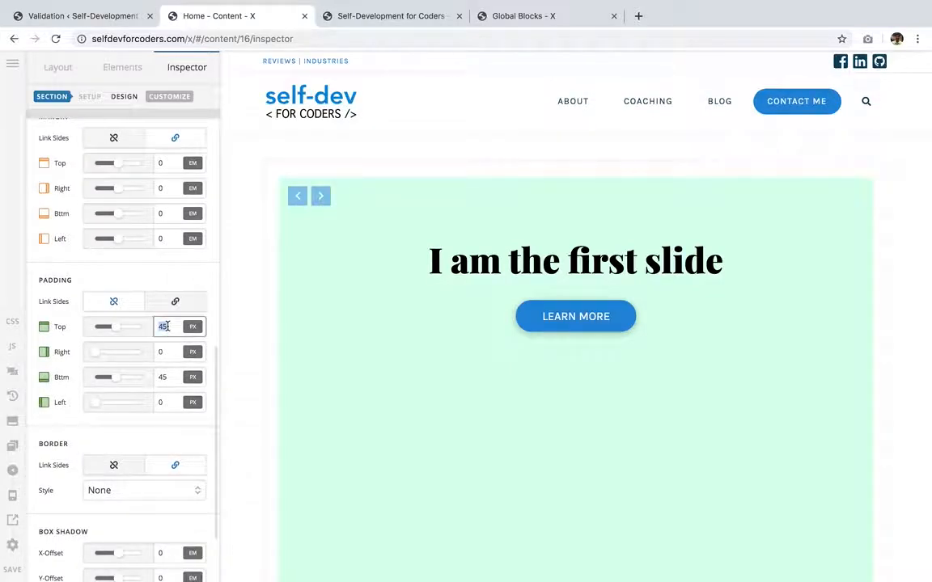
pyautogui.write('0')
pyautogui.doubleClick(171, 378)
pyautogui.write('0')
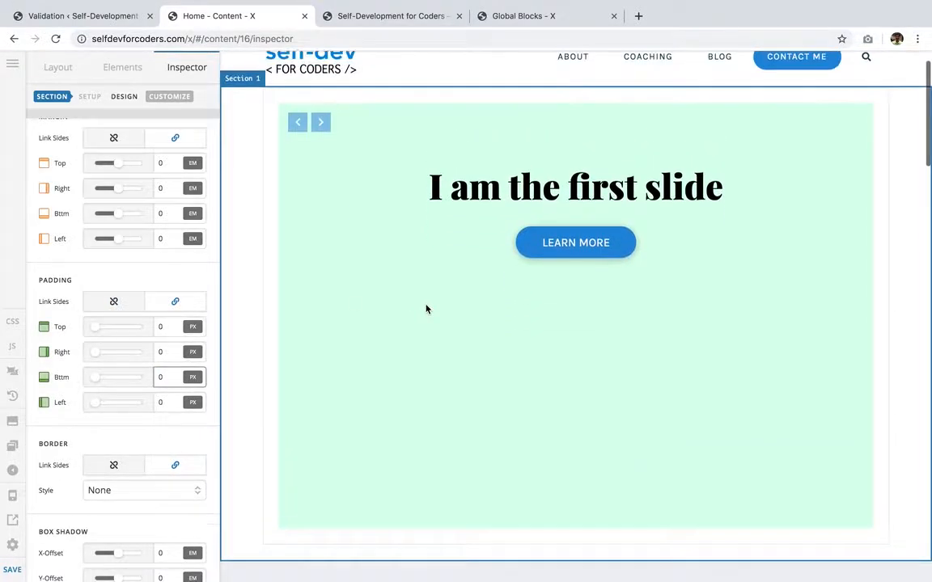
# - Select the slider's parent row and set its Inner Container option to Off
pyautogui.click(276, 203)
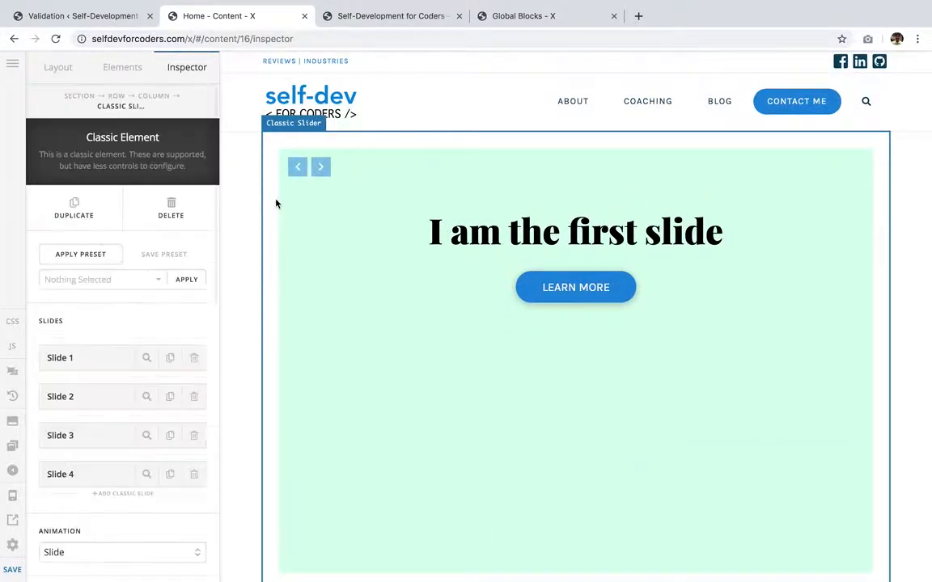
pyautogui.click(117, 96)
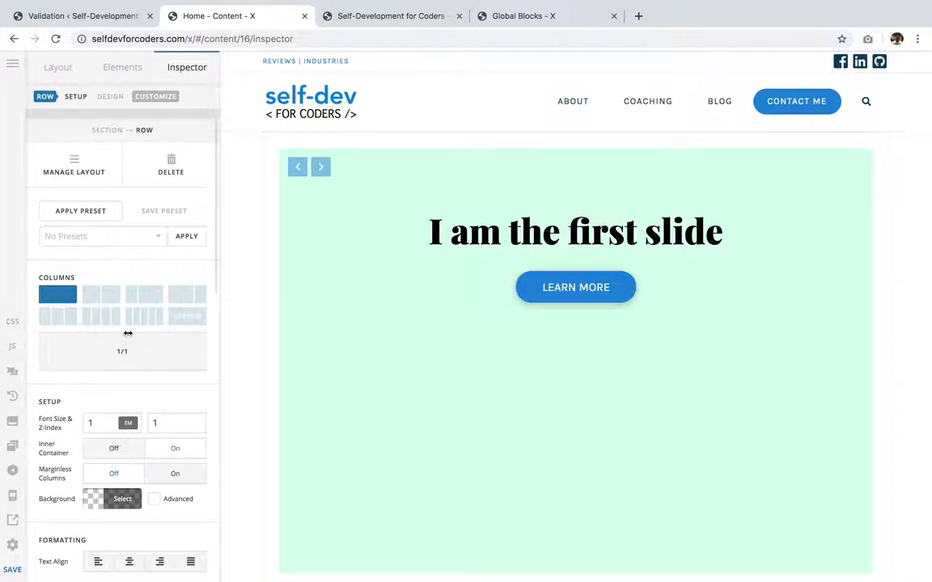
pyautogui.scroll(-5, 128, 333)
pyautogui.scroll(5, 128, 333)
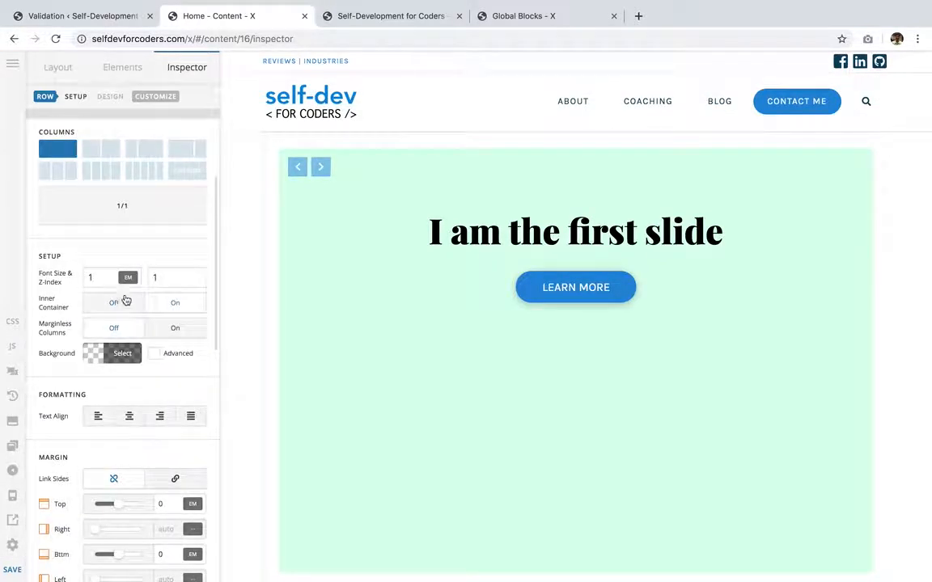
pyautogui.scroll(2, 123, 241)
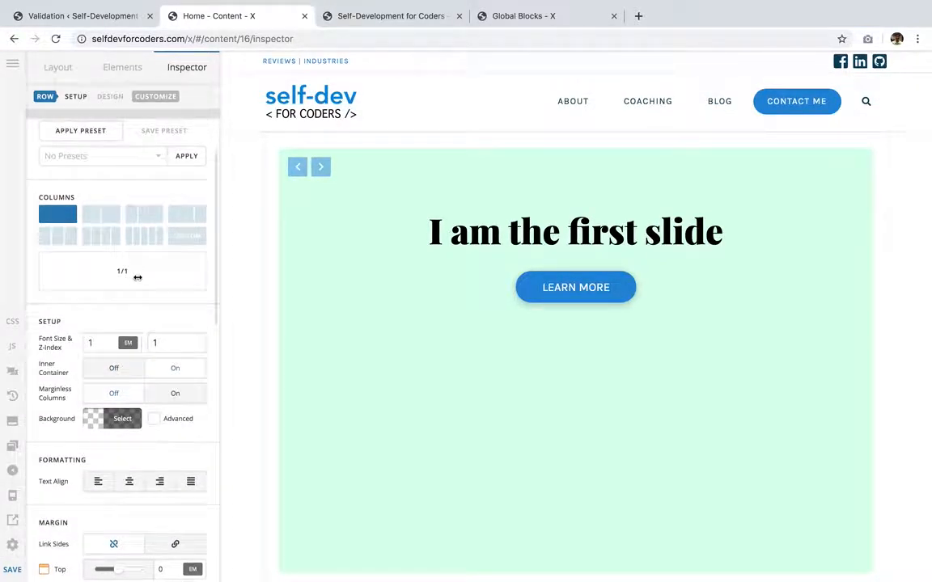
pyautogui.click(97, 375)
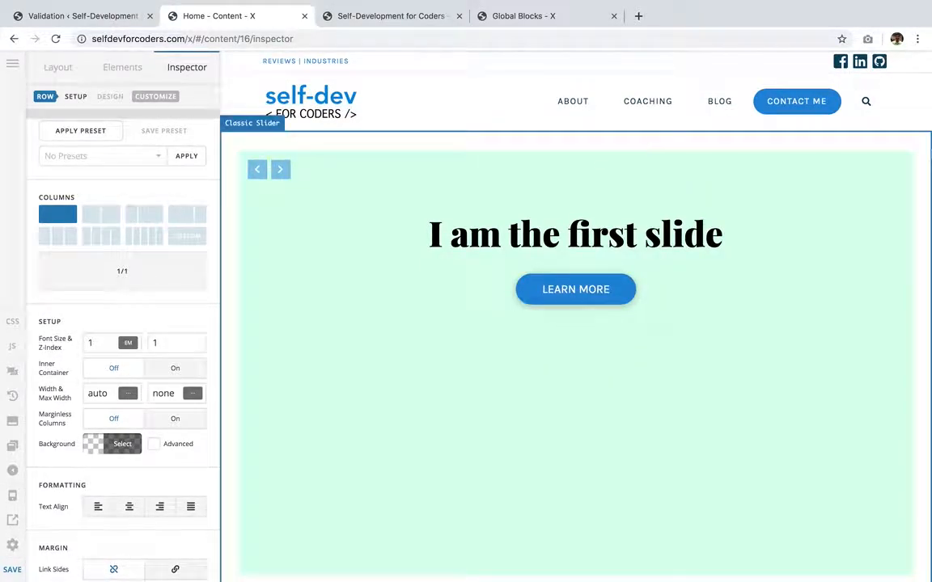
# - Turn on the Classic Slider's No Container option and save the page
pyautogui.click(229, 254)
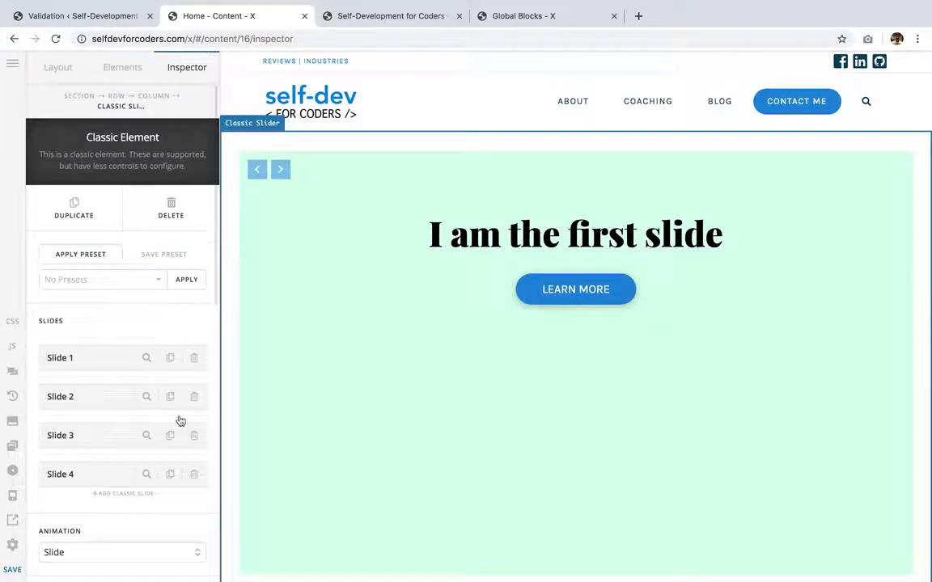
pyautogui.scroll(-8, 148, 480)
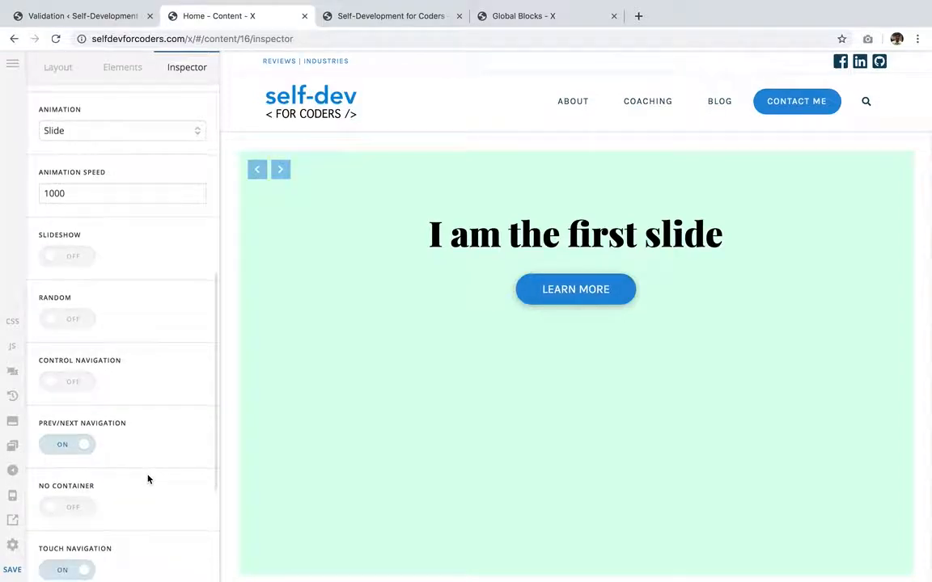
pyautogui.scroll(-1, 118, 376)
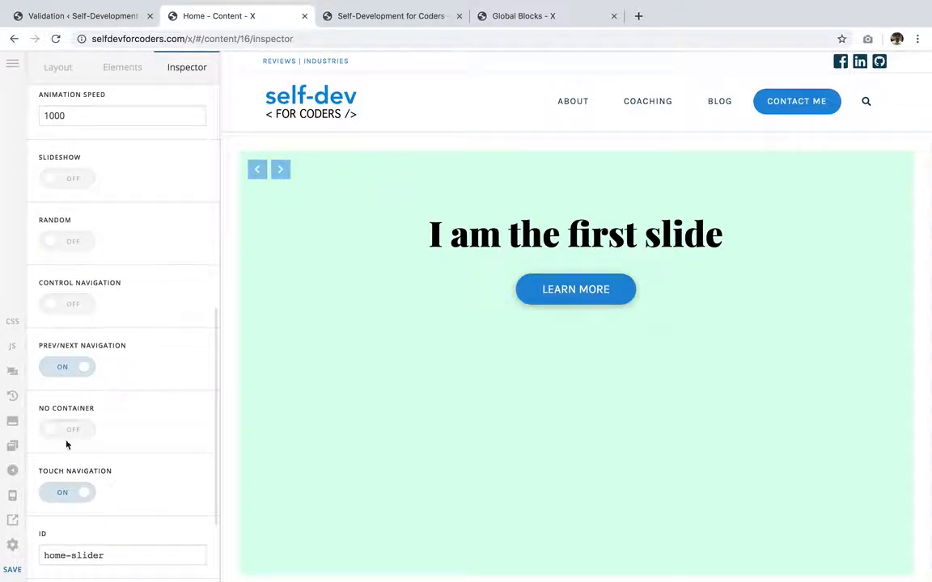
pyautogui.click(74, 435)
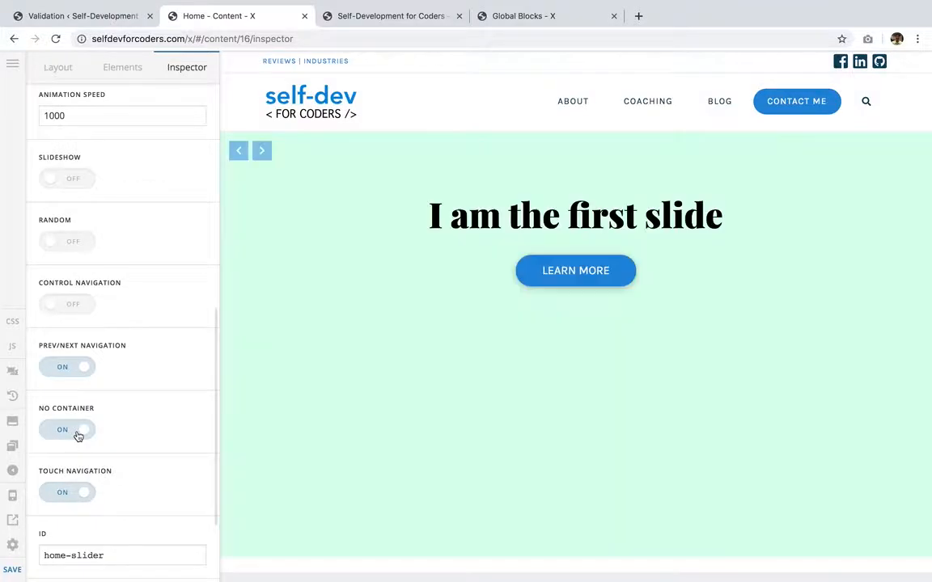
pyautogui.scroll(-2, 397, 379)
pyautogui.scroll(2, 397, 378)
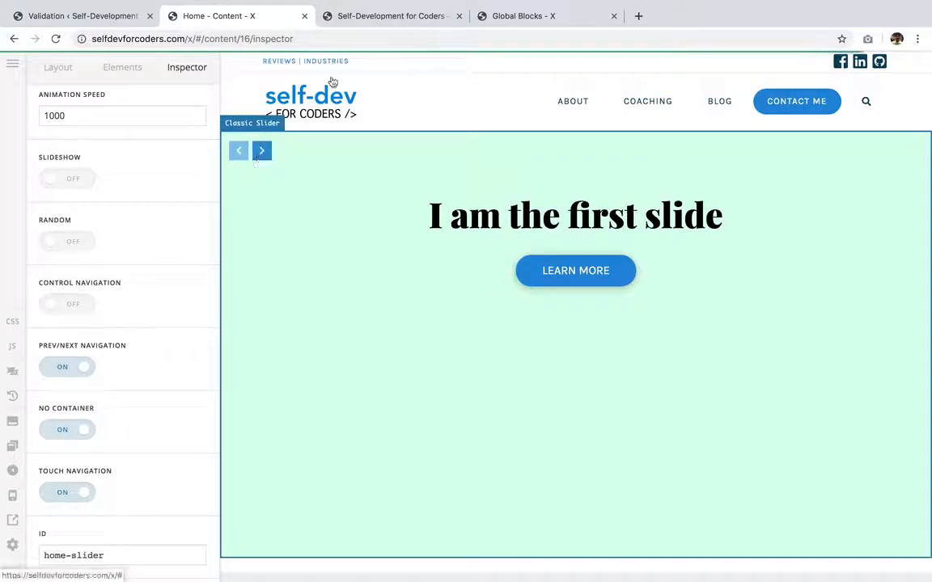
pyautogui.click(12, 569)
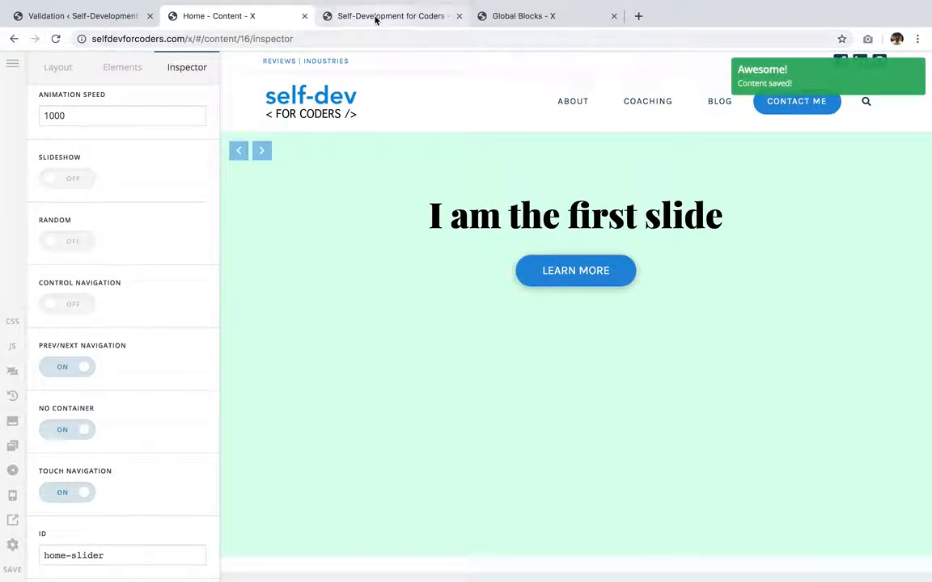
# - Reload the live home page, step through all slider slides, and scroll below the slider to review the layout
pyautogui.click(375, 16)
pyautogui.click(53, 40)
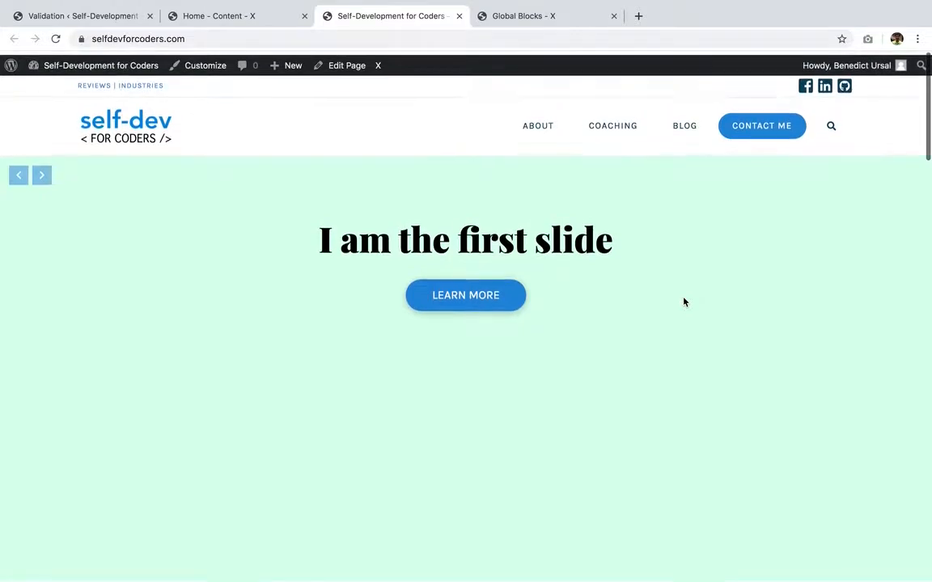
pyautogui.click(43, 172)
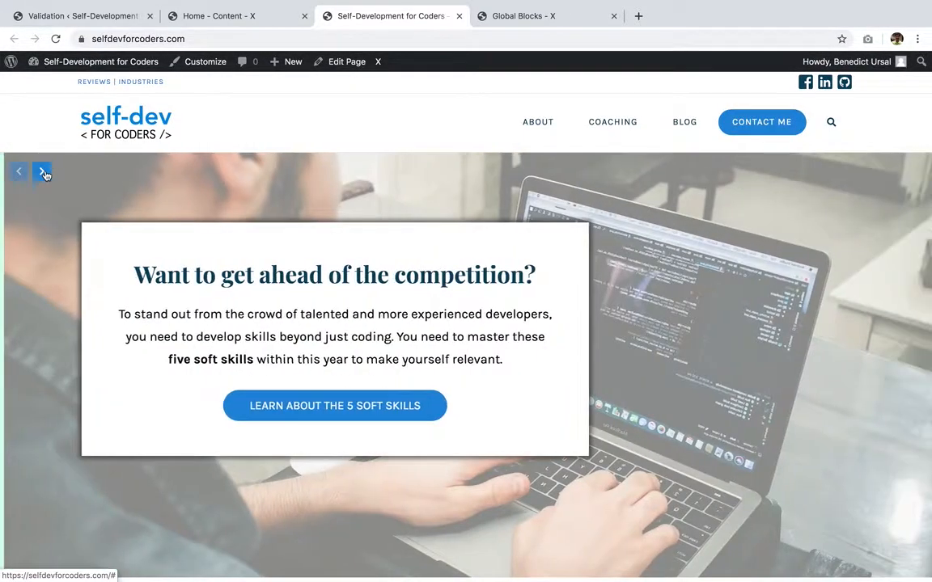
pyautogui.click(44, 174)
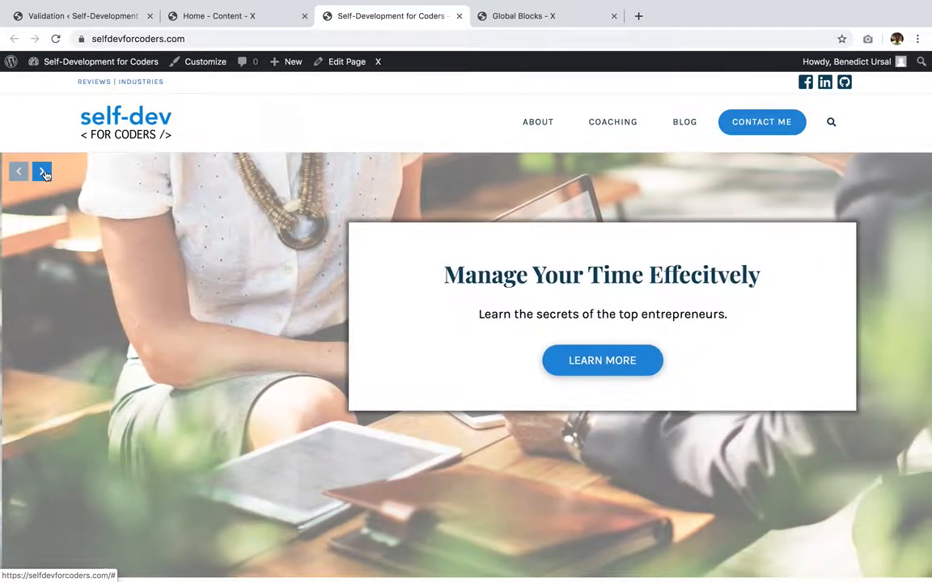
pyautogui.click(43, 173)
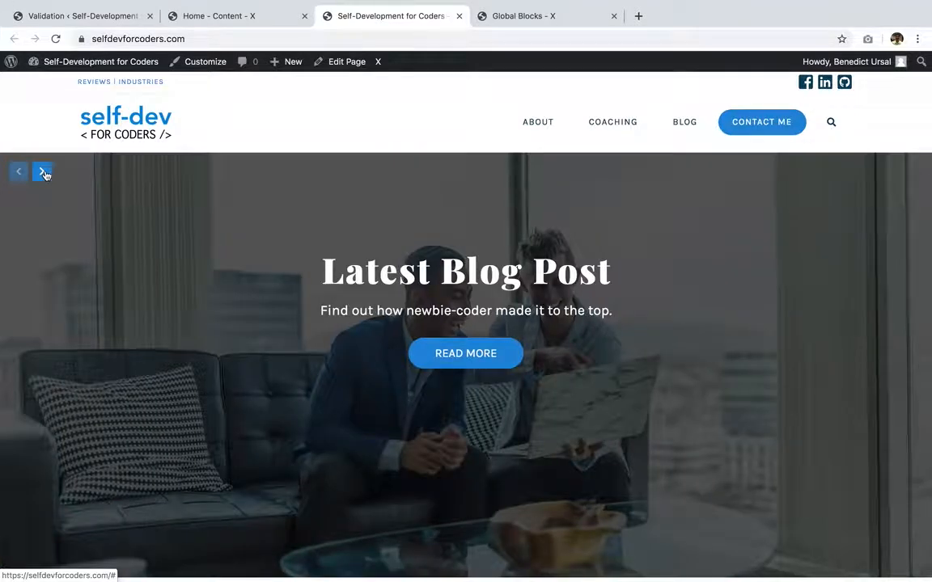
pyautogui.scroll(-3, 221, 339)
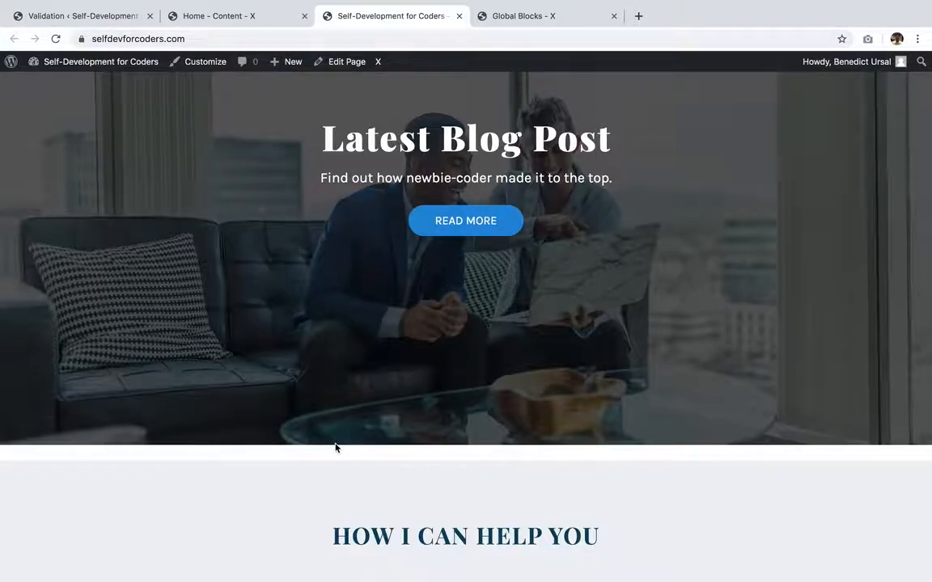
pyautogui.scroll(-1, 335, 447)
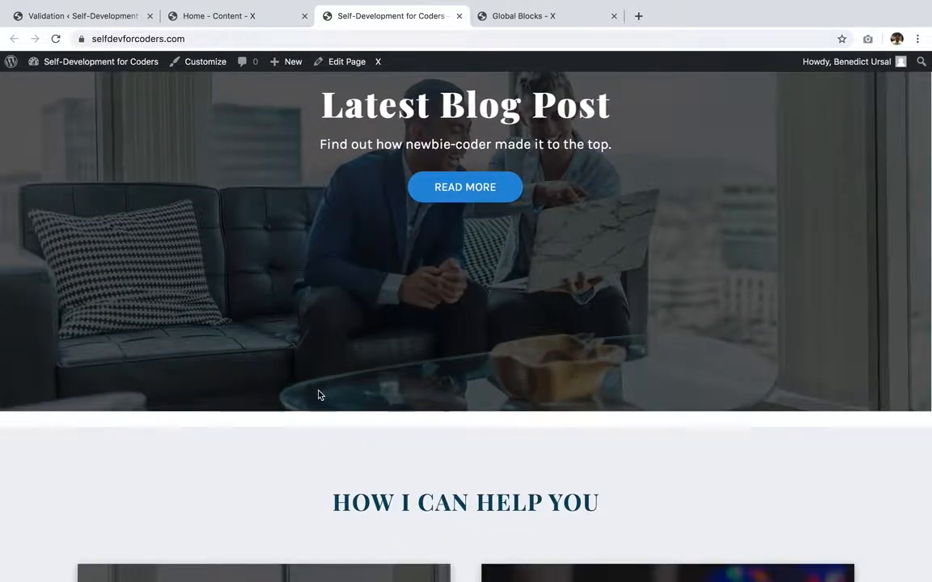
pyautogui.scroll(-1, 310, 355)
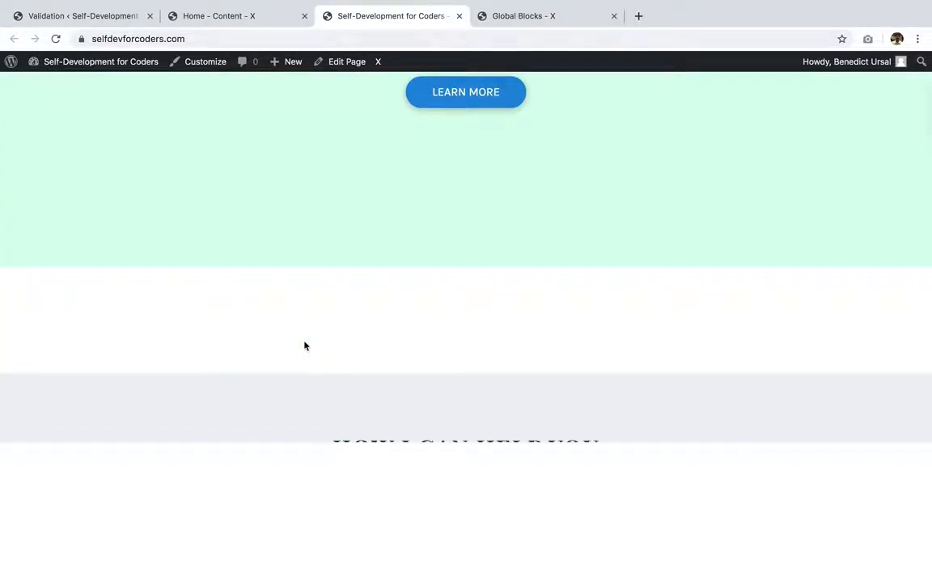
# - Inspect the slider's section, column and container elements in developer tools
pyautogui.rightClick(305, 341)
pyautogui.click(317, 271)
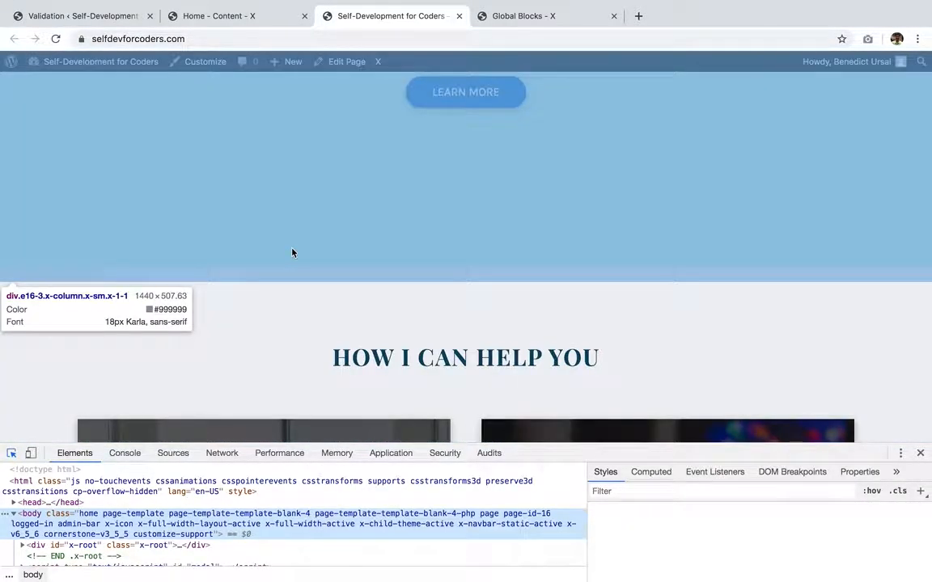
pyautogui.click(292, 253)
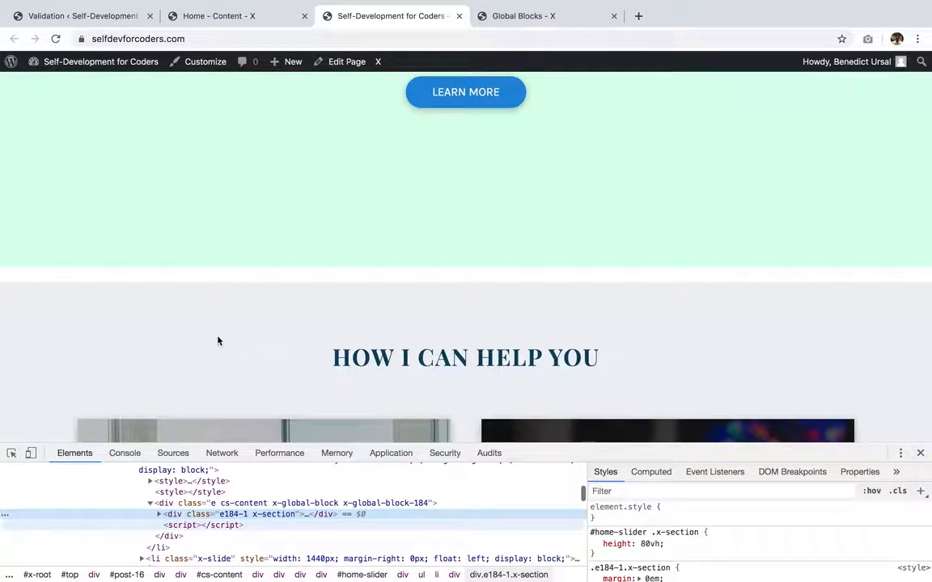
pyautogui.click(12, 453)
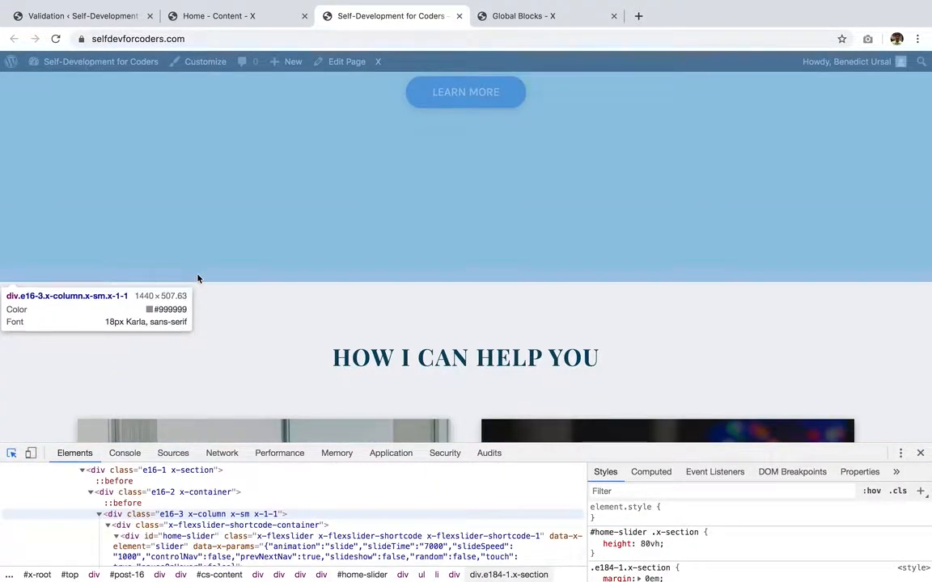
pyautogui.click(198, 279)
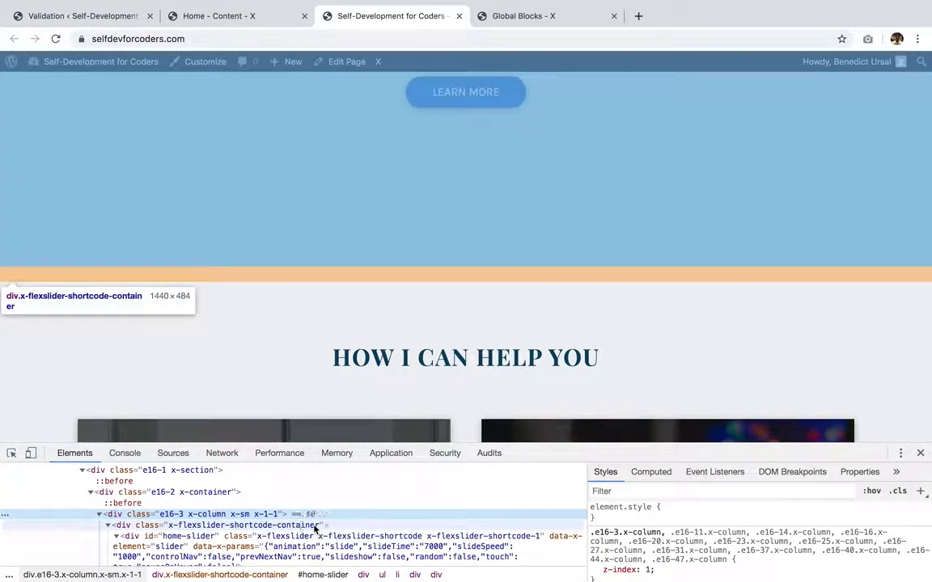
# - Add a .x-flexslider-shortcode-container rule with margin-bottom: 0 to the page's custom CSS and save the page
pyautogui.click(361, 524)
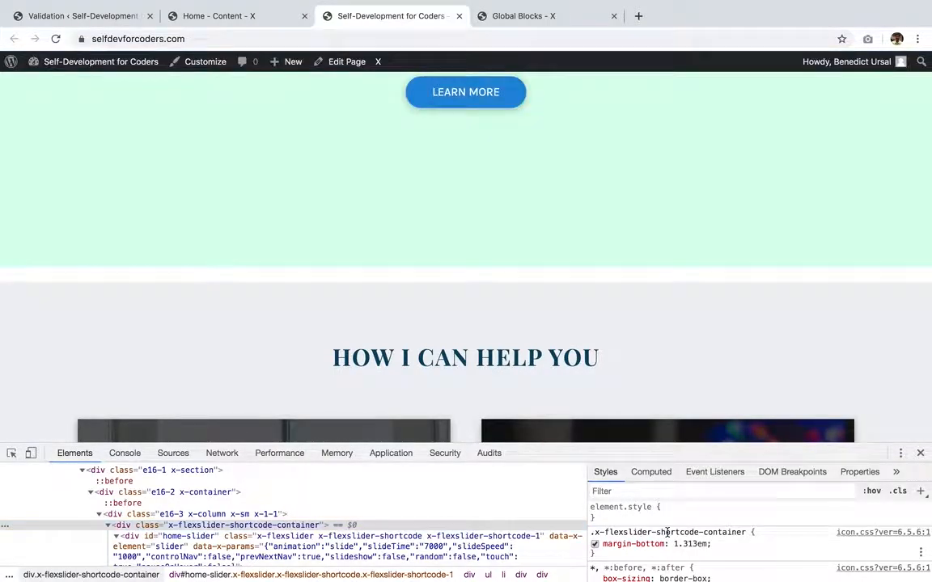
pyautogui.click(667, 533)
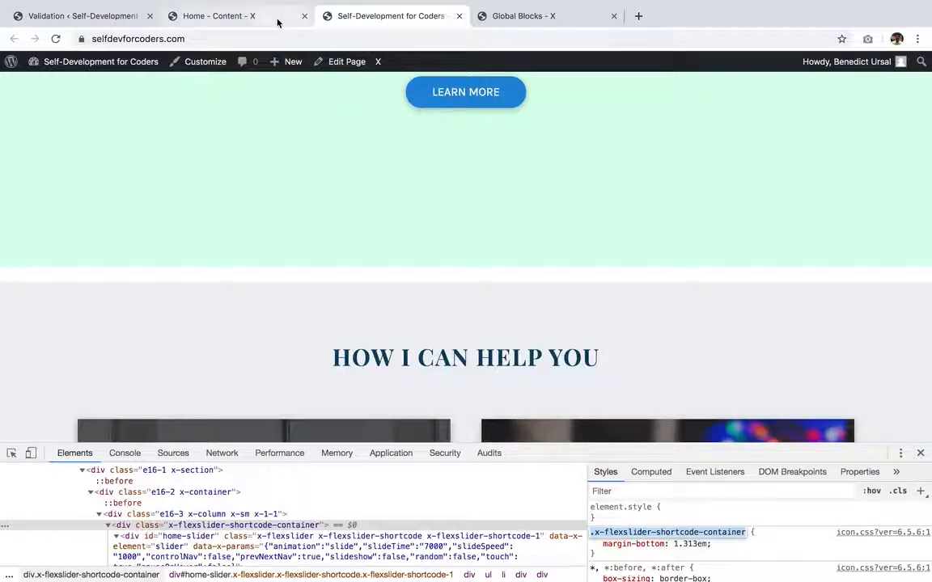
pyautogui.click(277, 23)
pyautogui.click(12, 321)
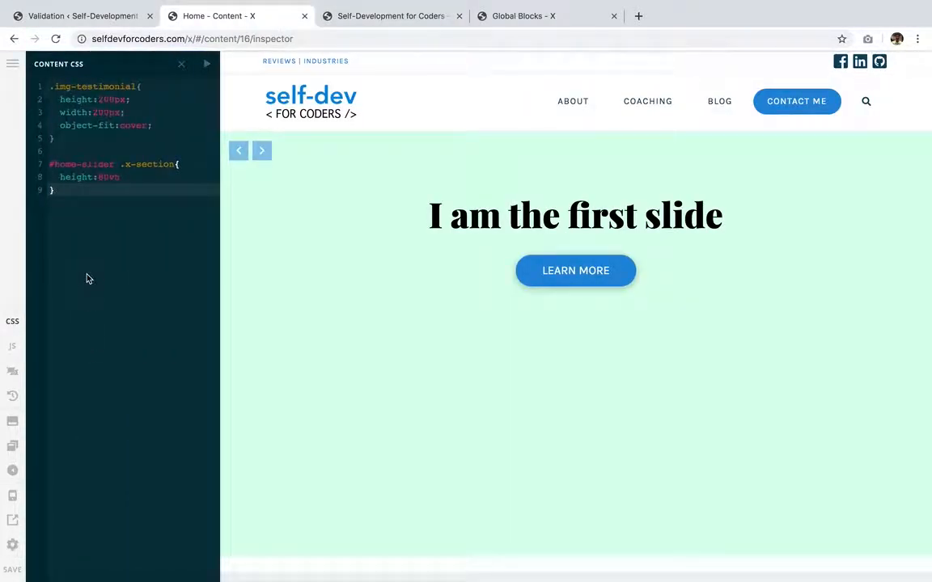
pyautogui.press('super+v')
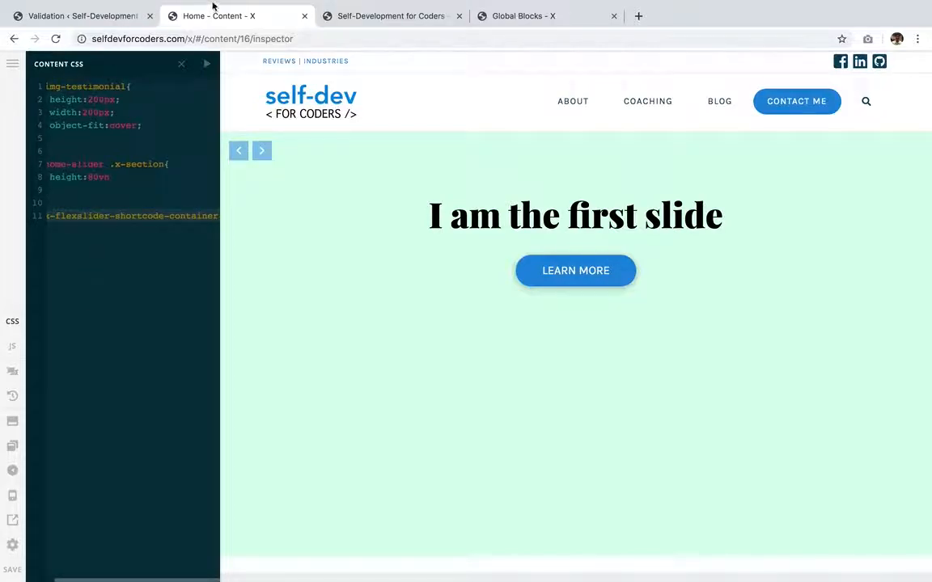
pyautogui.click(204, 66)
pyautogui.click(273, 216)
pyautogui.write('{')
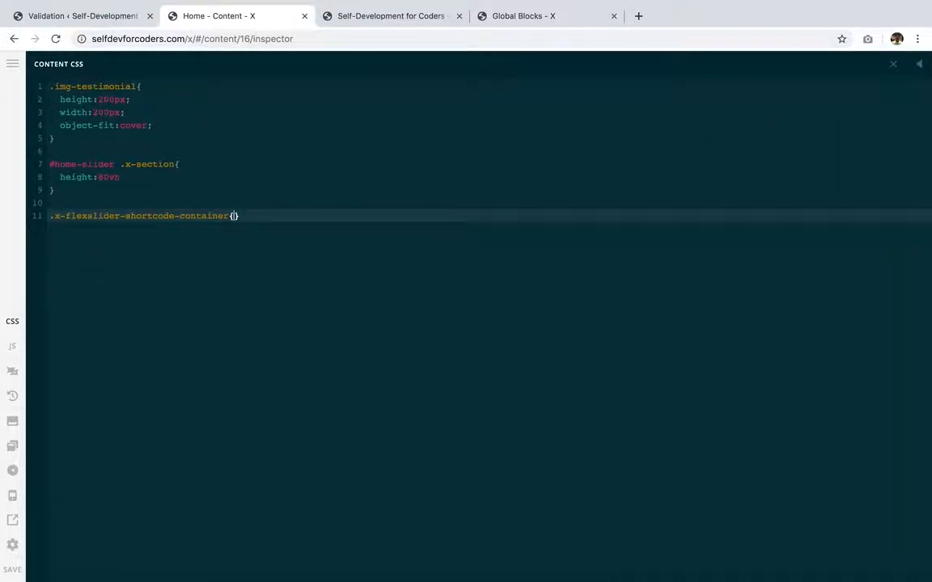
pyautogui.press('Return')
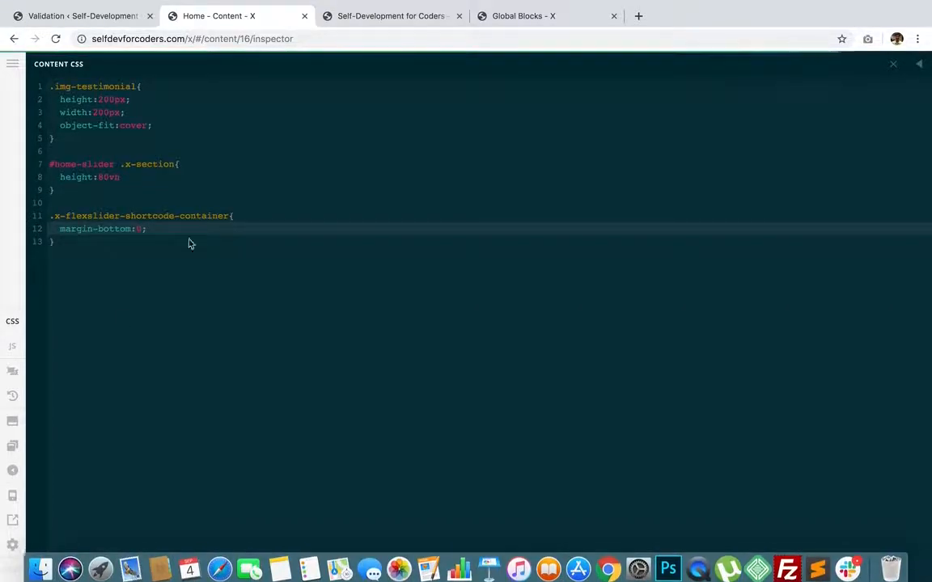
pyautogui.click(380, 17)
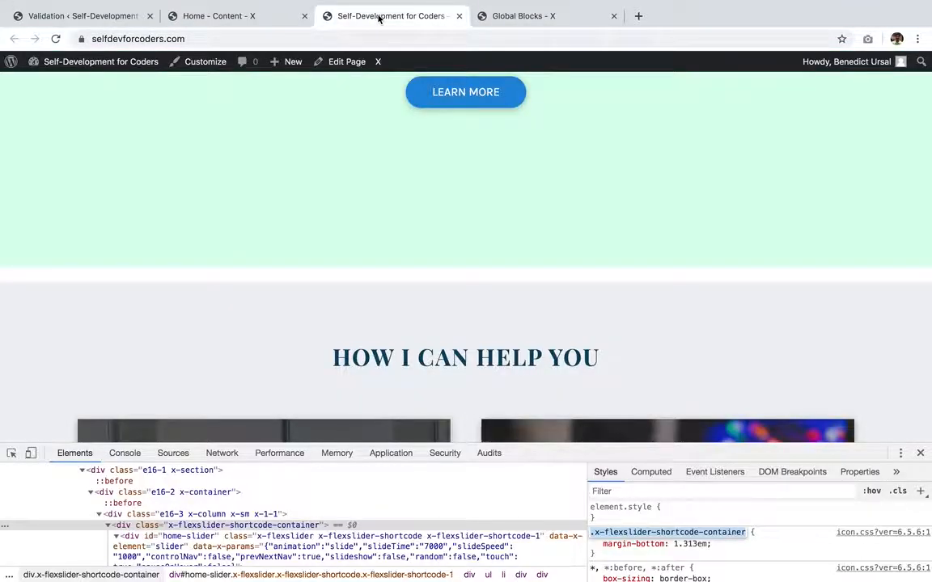
pyautogui.hotkey('ctrl', 'shift', 'Tab')
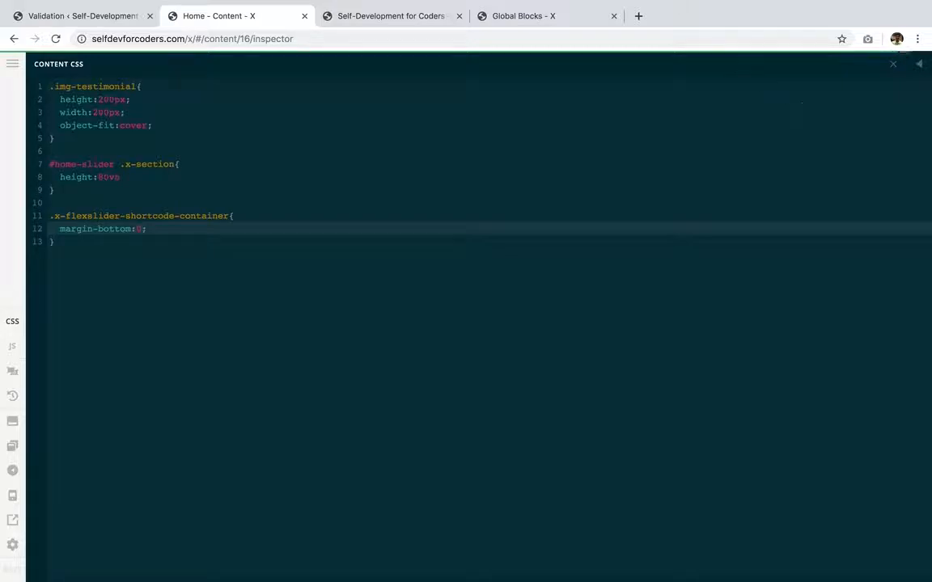
pyautogui.click(364, 15)
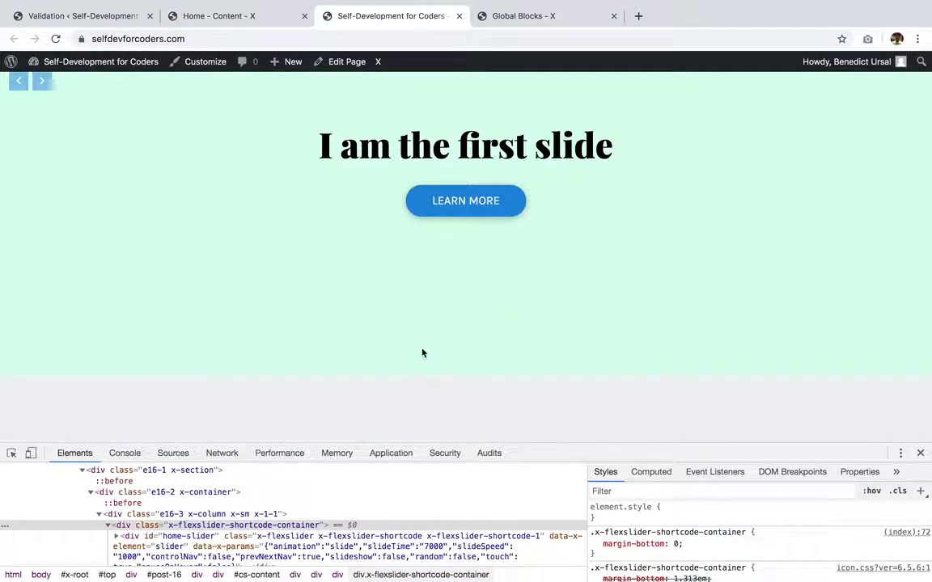
# - Review the live home page without developer tools and step through the slider's slides
pyautogui.scroll(-1, 431, 314)
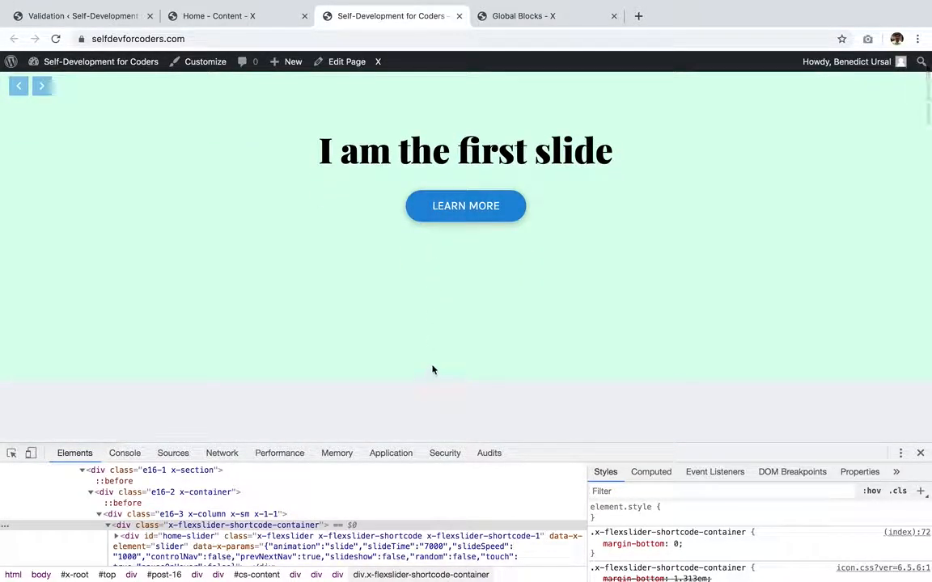
pyautogui.scroll(-2, 420, 356)
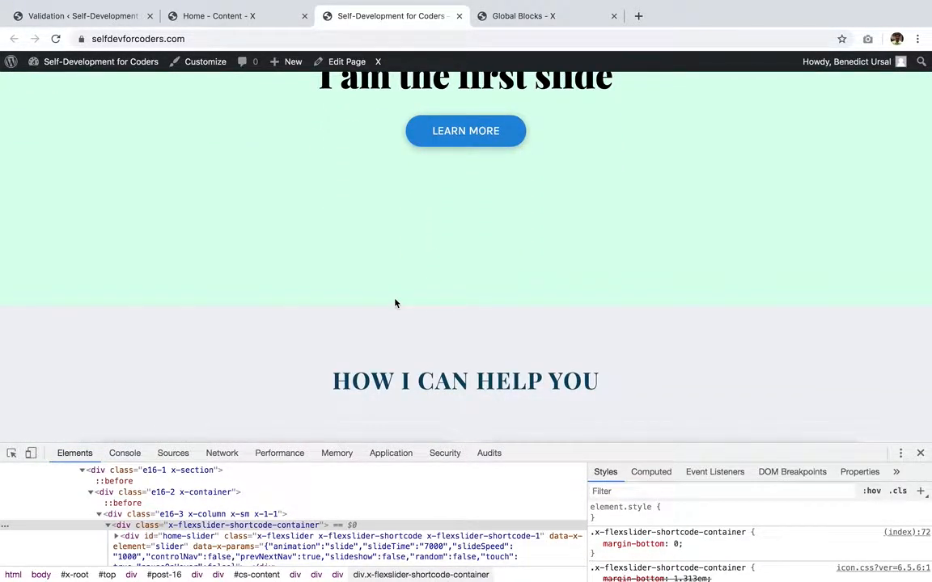
pyautogui.scroll(2, 395, 303)
pyautogui.click(921, 453)
pyautogui.scroll(1, 651, 366)
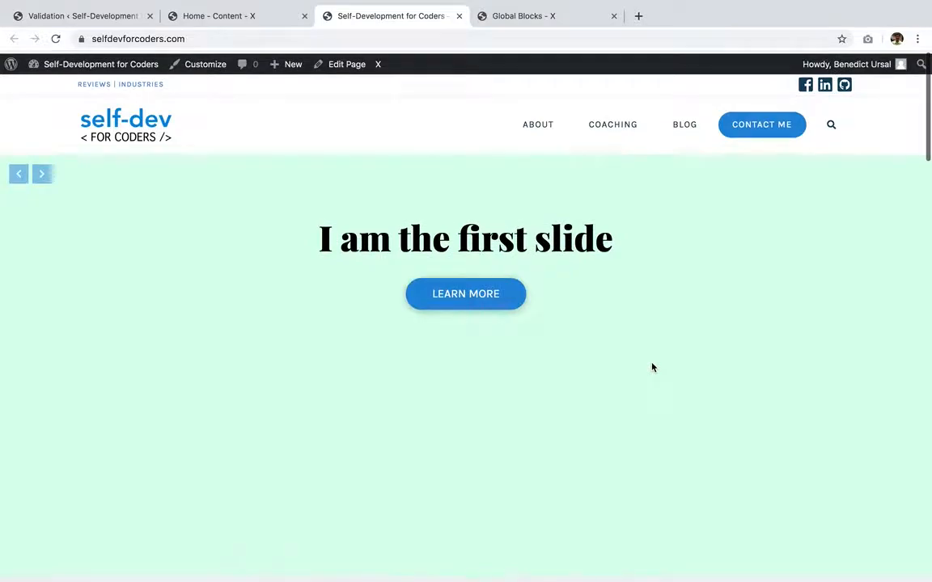
pyautogui.scroll(-1, 652, 368)
pyautogui.scroll(1, 46, 149)
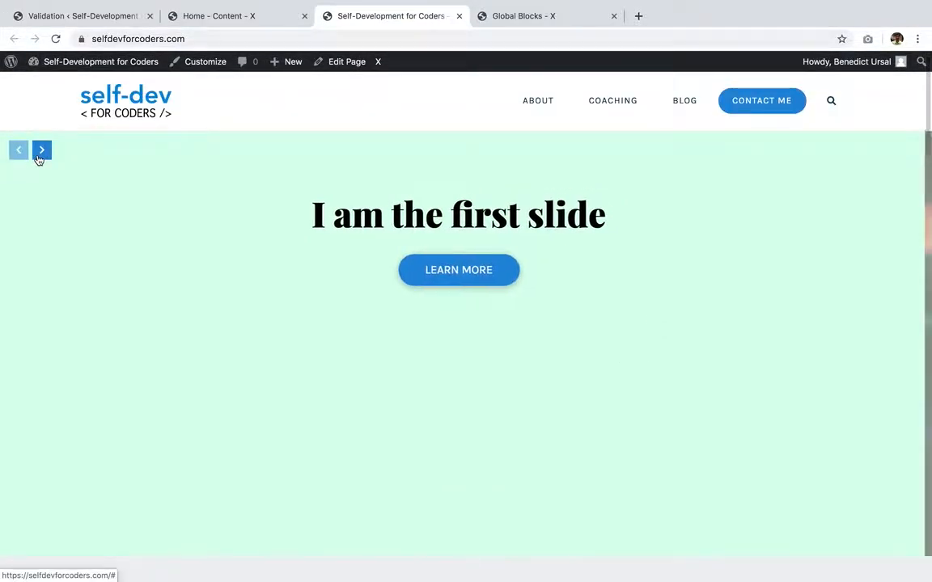
pyautogui.click(41, 150)
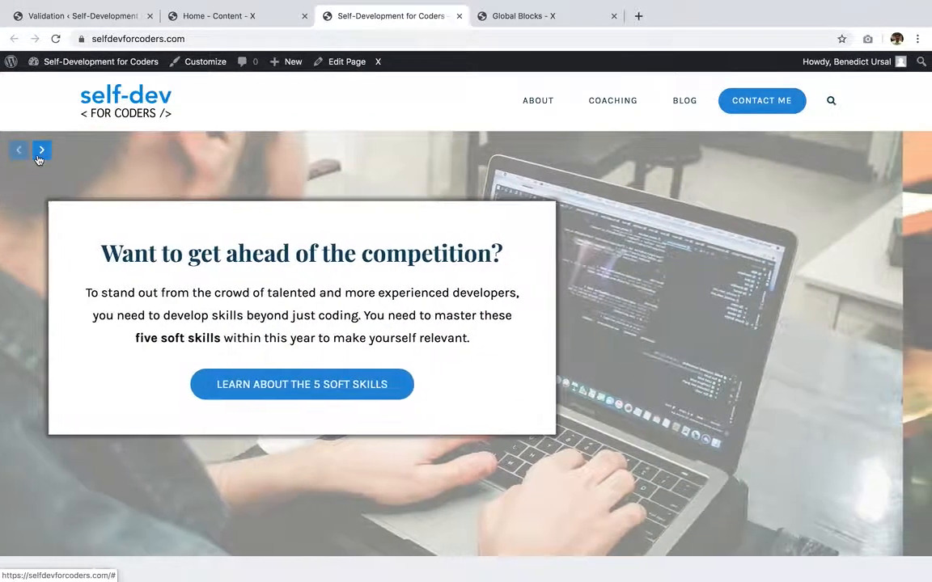
pyautogui.click(41, 151)
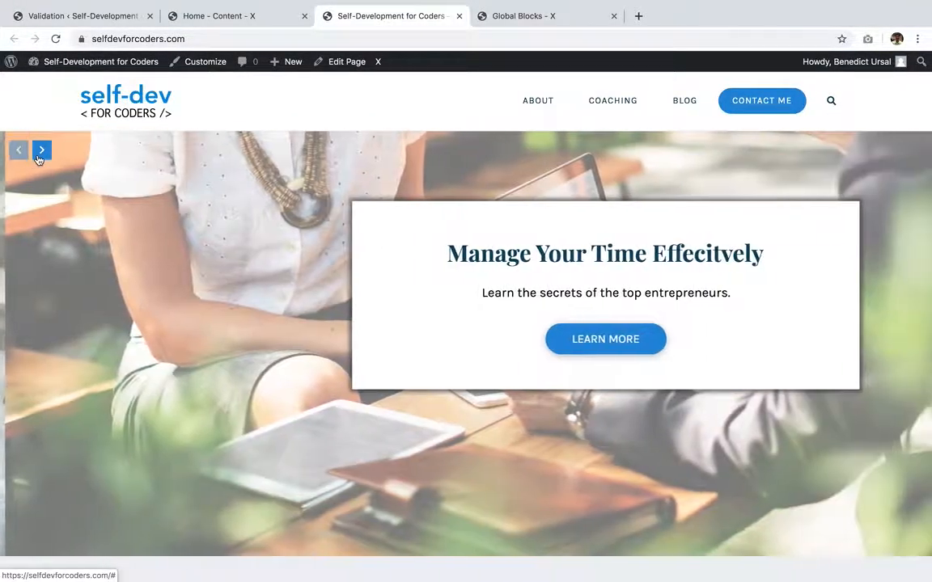
pyautogui.click(38, 157)
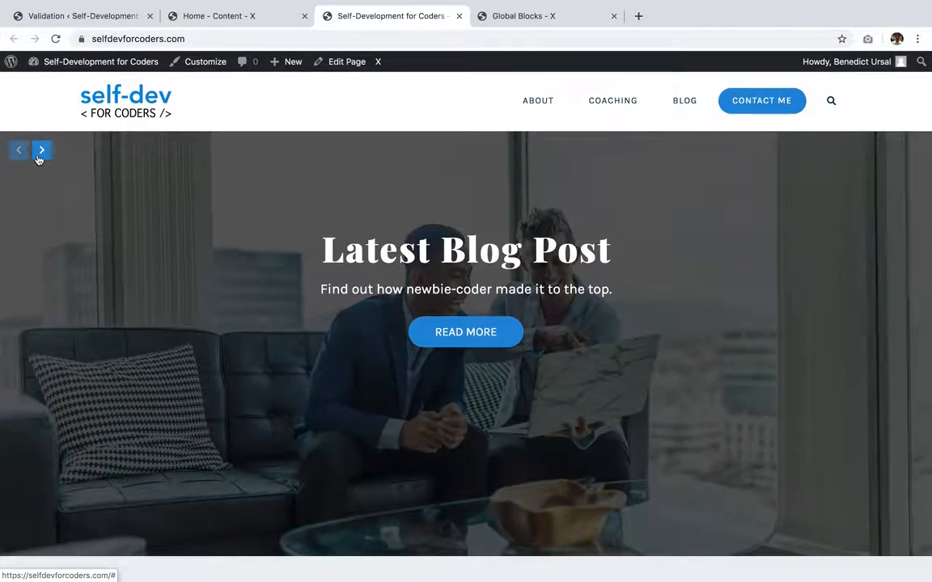
pyautogui.scroll(1, 343, 322)
# - Turn on the slider's Slideshow with a slide duration of 5000 and enable Control Navigation, then save the page
pyautogui.click(258, 17)
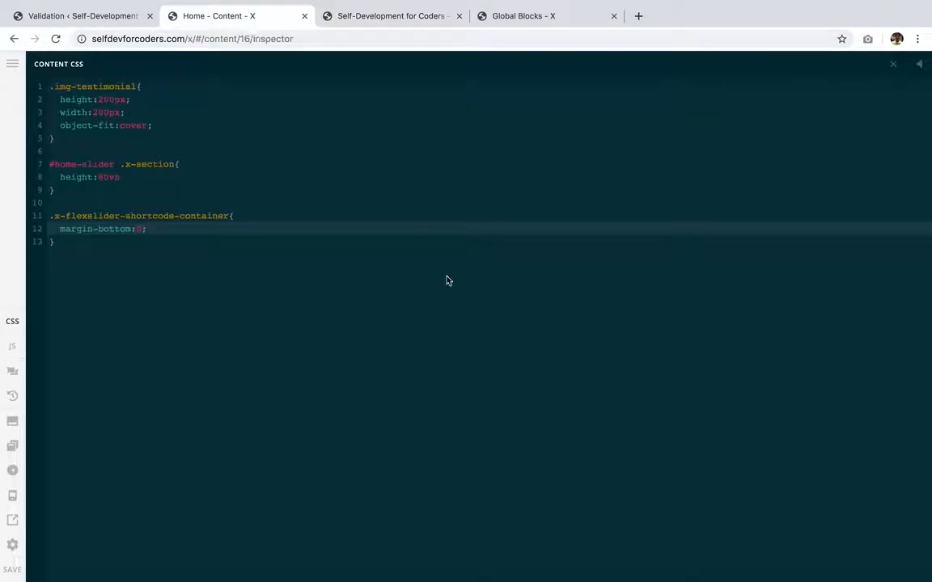
pyautogui.click(893, 64)
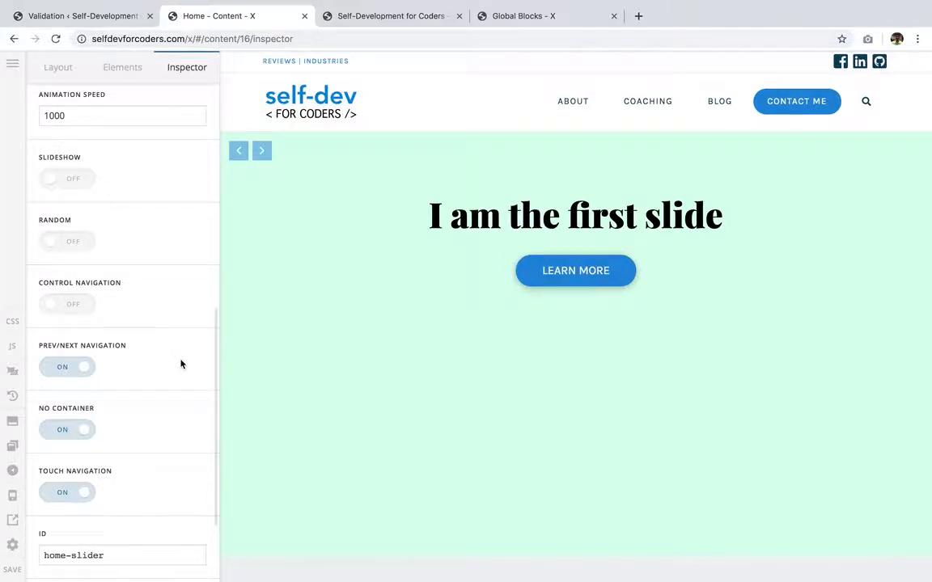
pyautogui.click(73, 181)
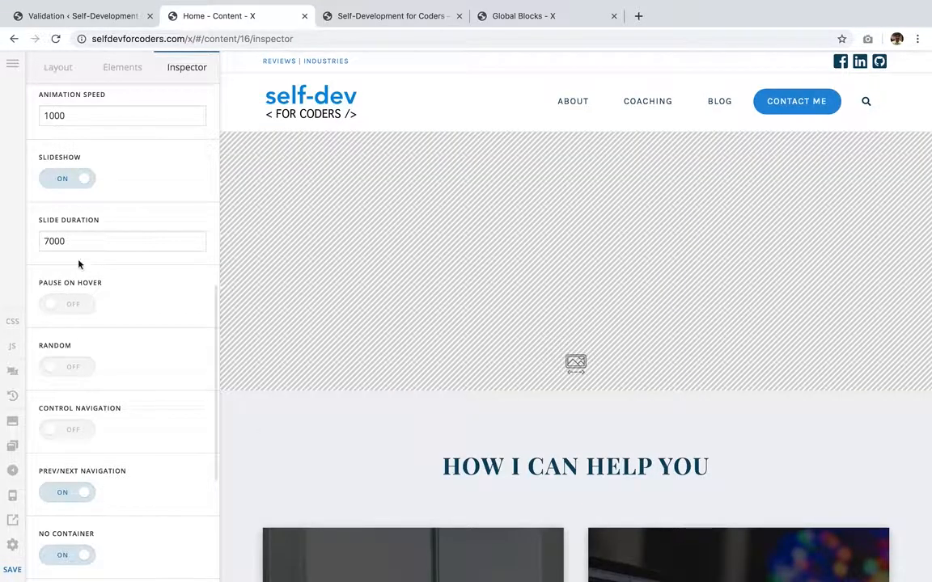
pyautogui.moveTo(52, 241); pyautogui.dragTo(34, 245)
pyautogui.write('5')
pyautogui.scroll(-2, 106, 315)
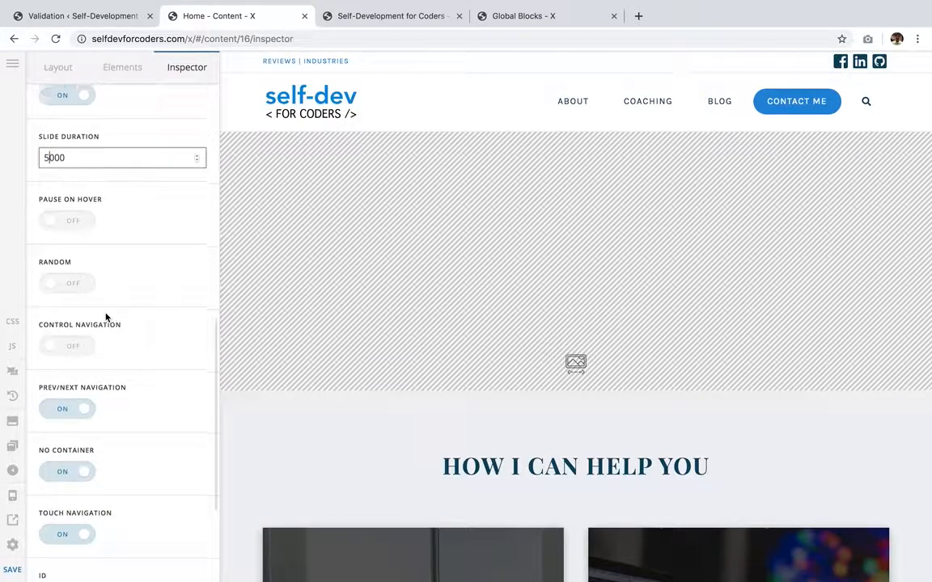
pyautogui.click(87, 332)
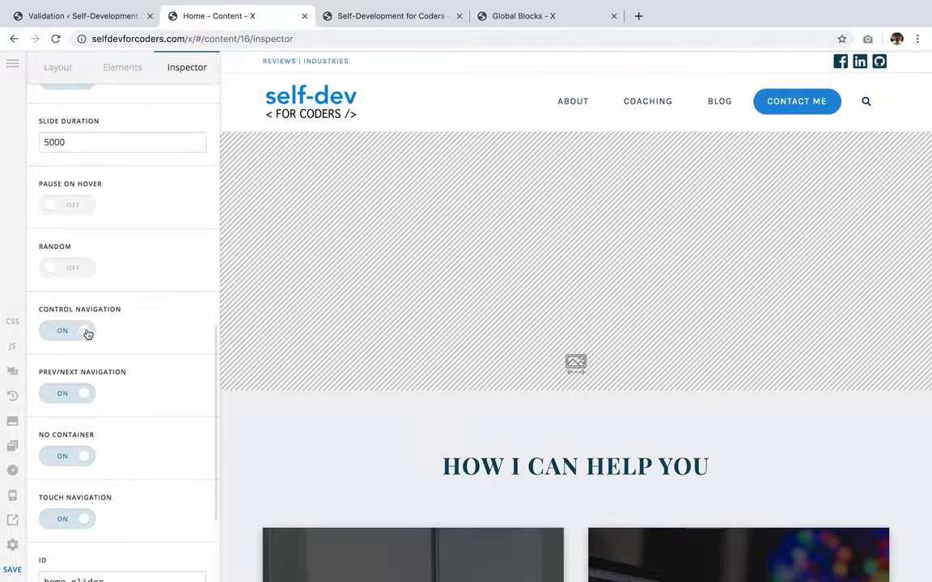
pyautogui.scroll(-2, 138, 441)
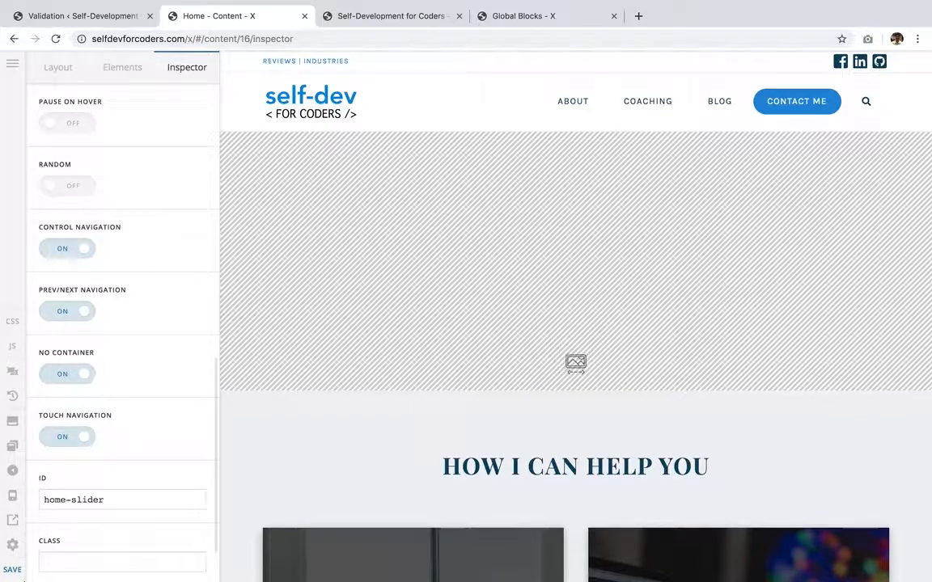
pyautogui.scroll(3, 91, 352)
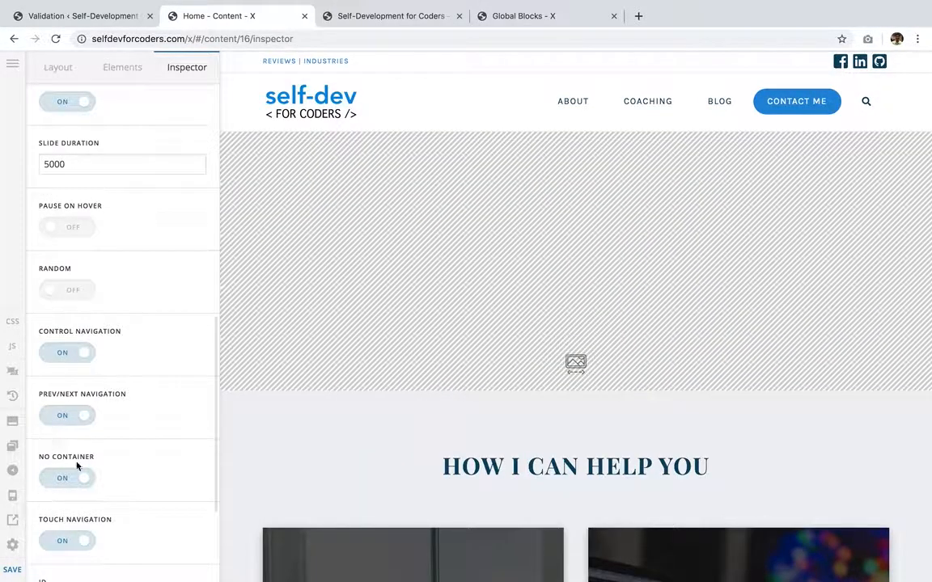
pyautogui.click(11, 577)
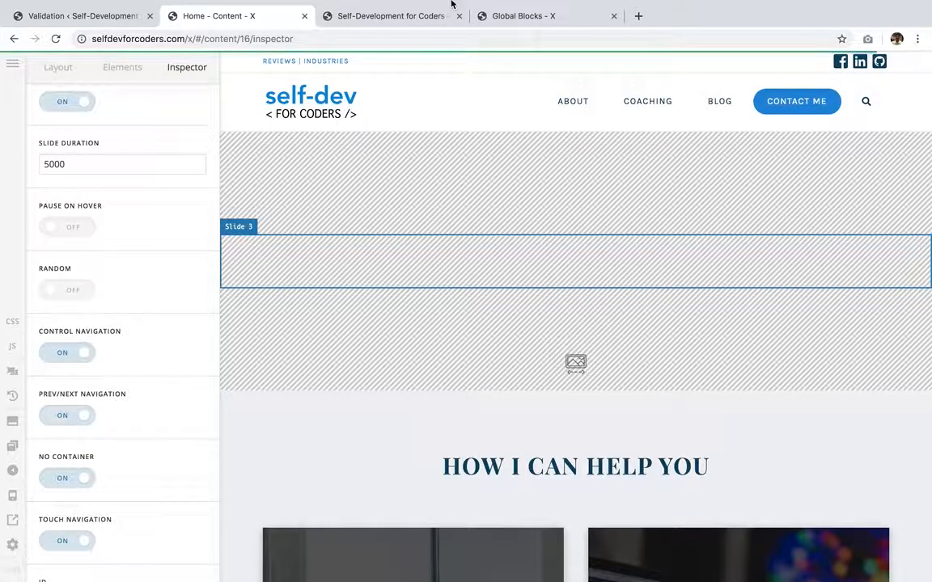
# - Reload the live home page and jump between slides using the slider's navigation dots
pyautogui.moveTo(451, 4)
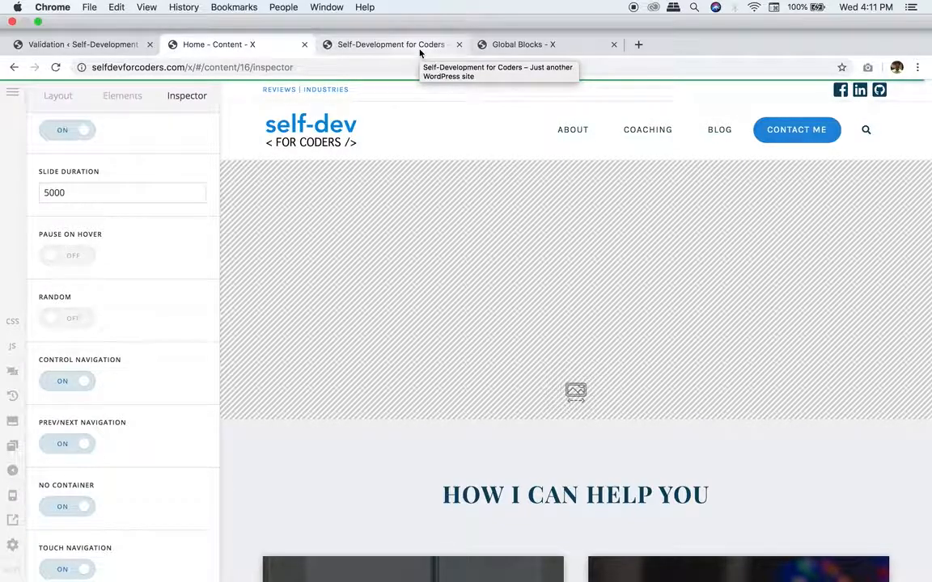
pyautogui.click(420, 50)
pyautogui.scroll(-1, 298, 217)
pyautogui.scroll(1, 297, 217)
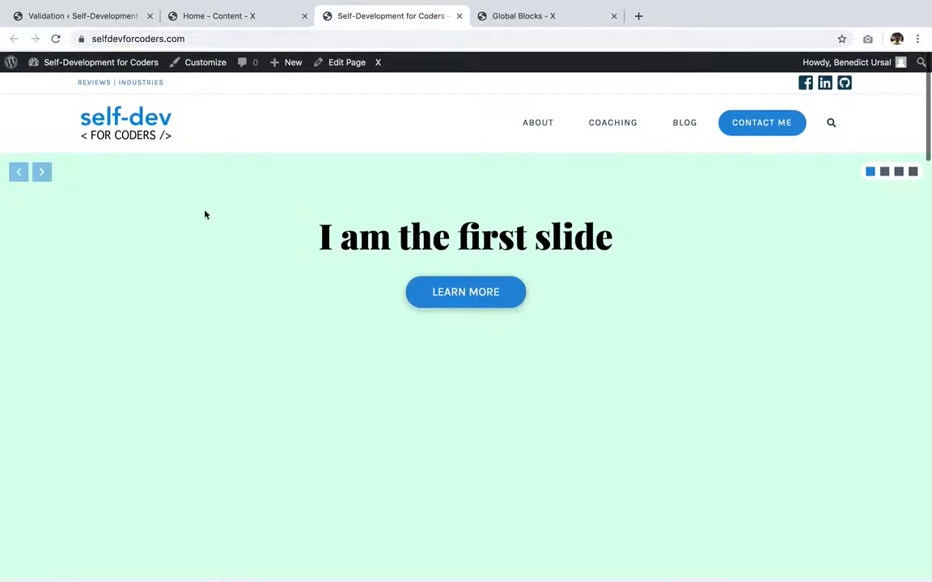
pyautogui.click(884, 173)
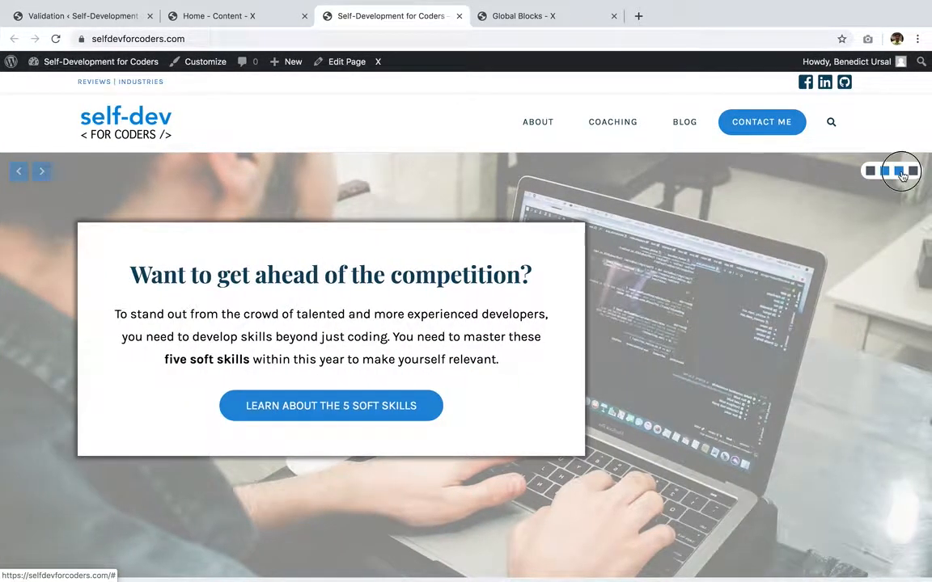
pyautogui.click(900, 173)
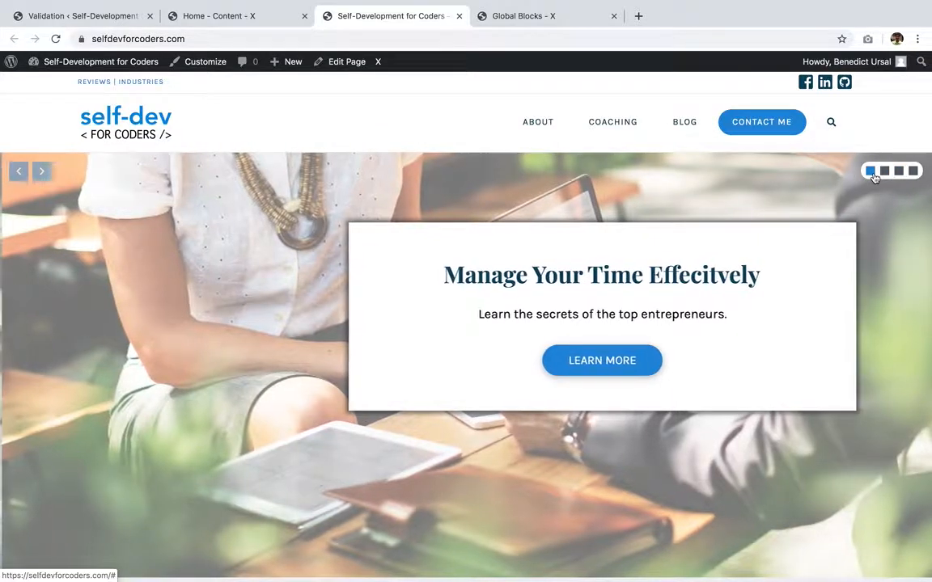
pyautogui.click(871, 173)
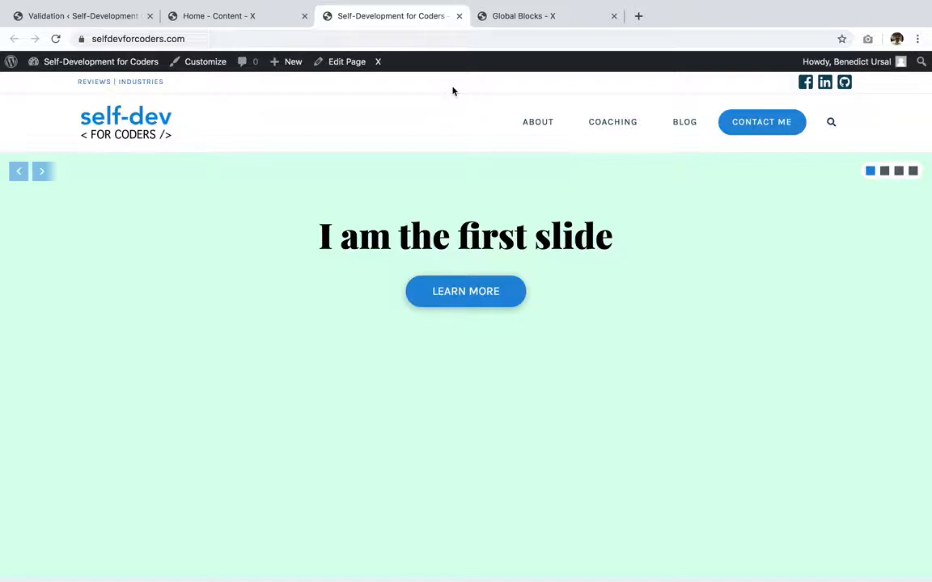
pyautogui.scroll(-1, 453, 91)
pyautogui.scroll(1, 453, 90)
pyautogui.click(457, 98)
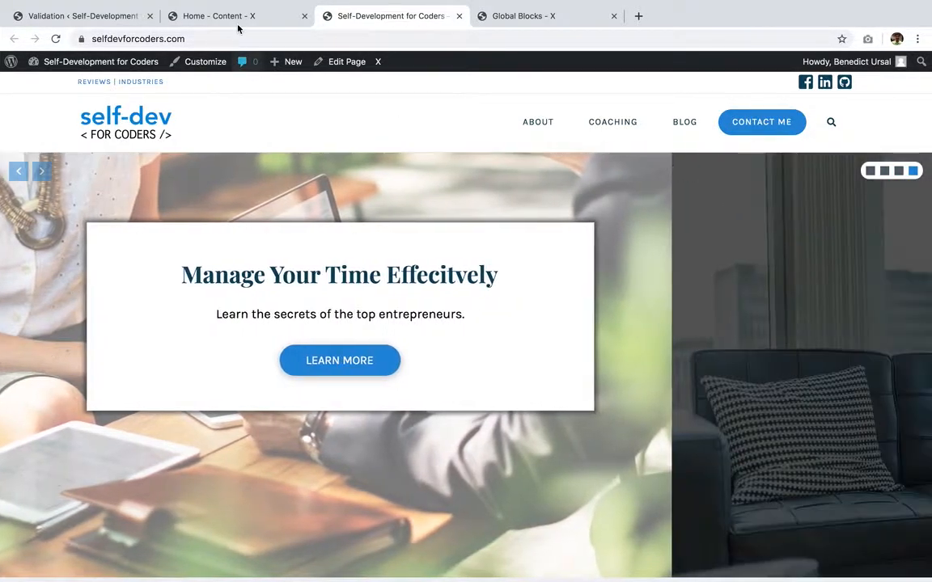
# - Review the slider's settings in the editor and return to the live home page
pyautogui.click(239, 18)
pyautogui.scroll(-1, 140, 416)
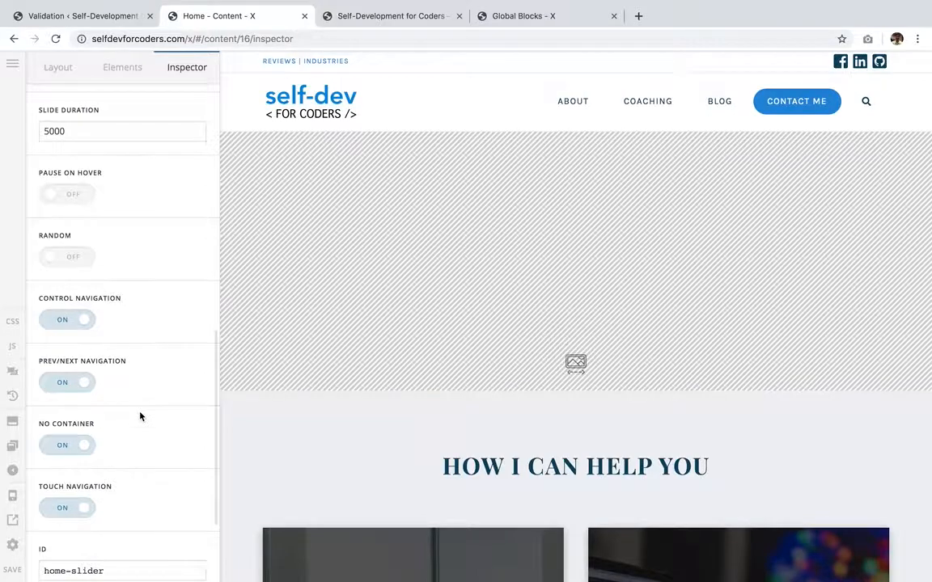
pyautogui.scroll(5, 140, 416)
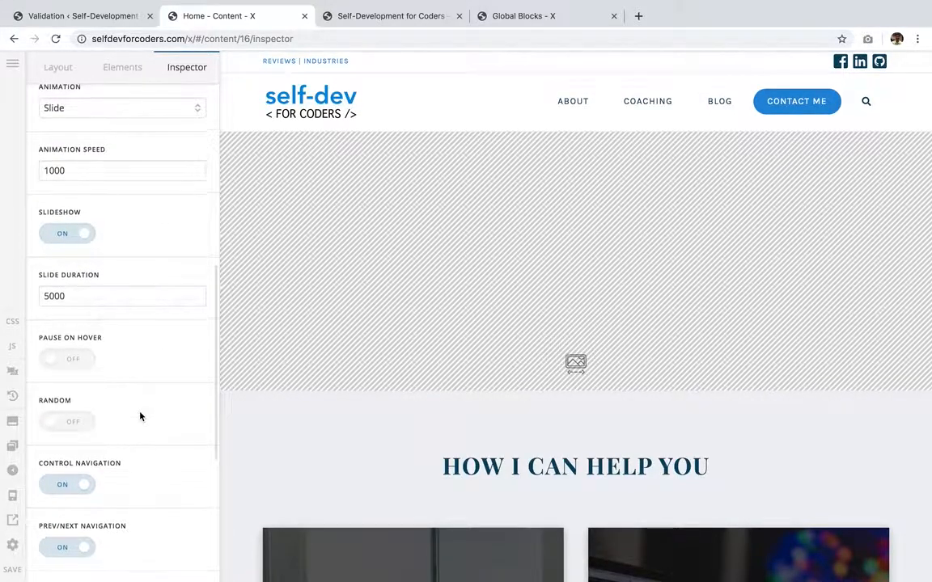
pyautogui.scroll(3, 140, 416)
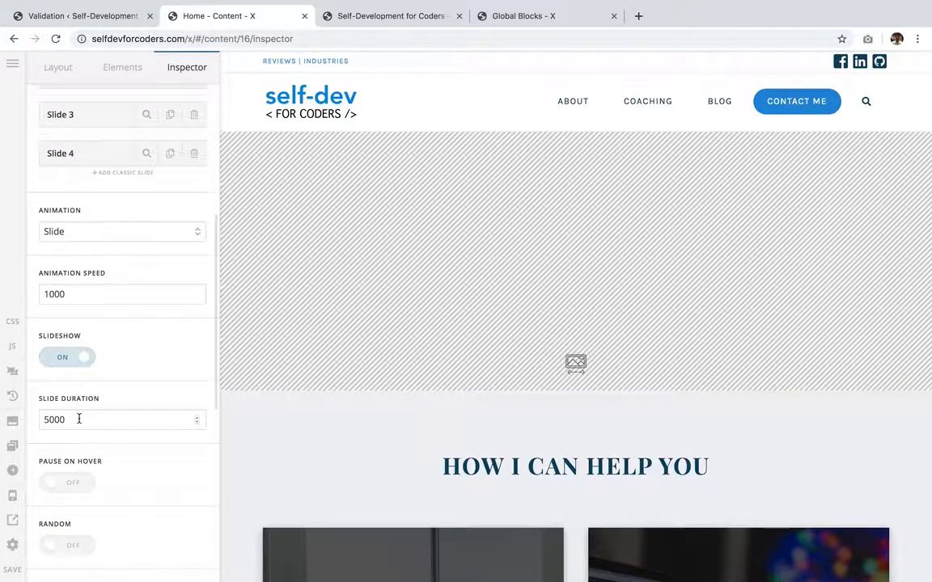
pyautogui.scroll(-8, 80, 418)
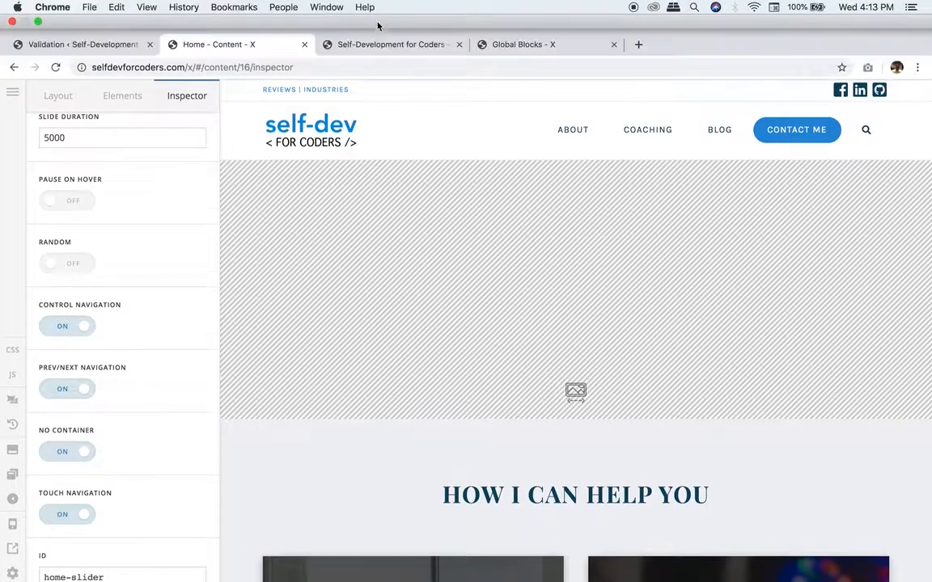
pyautogui.click(389, 16)
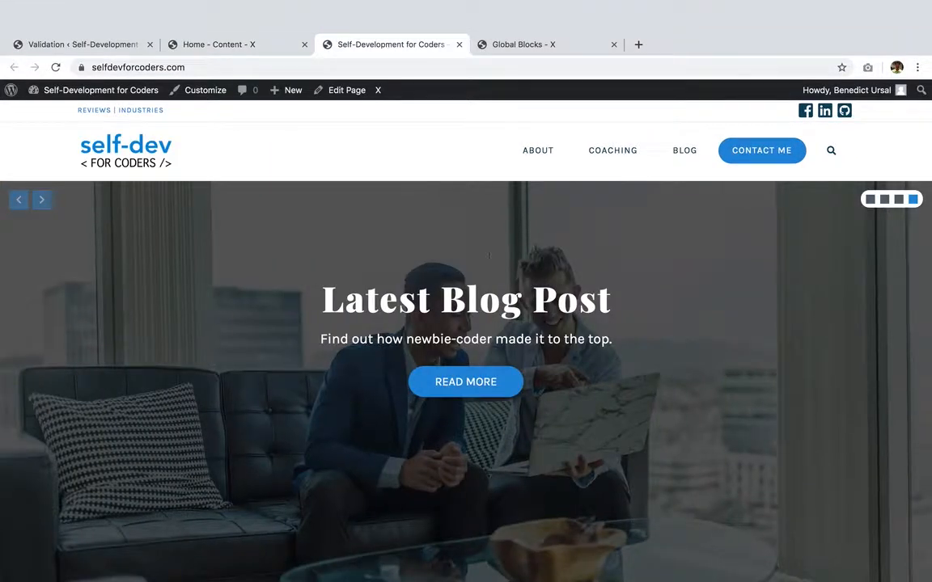